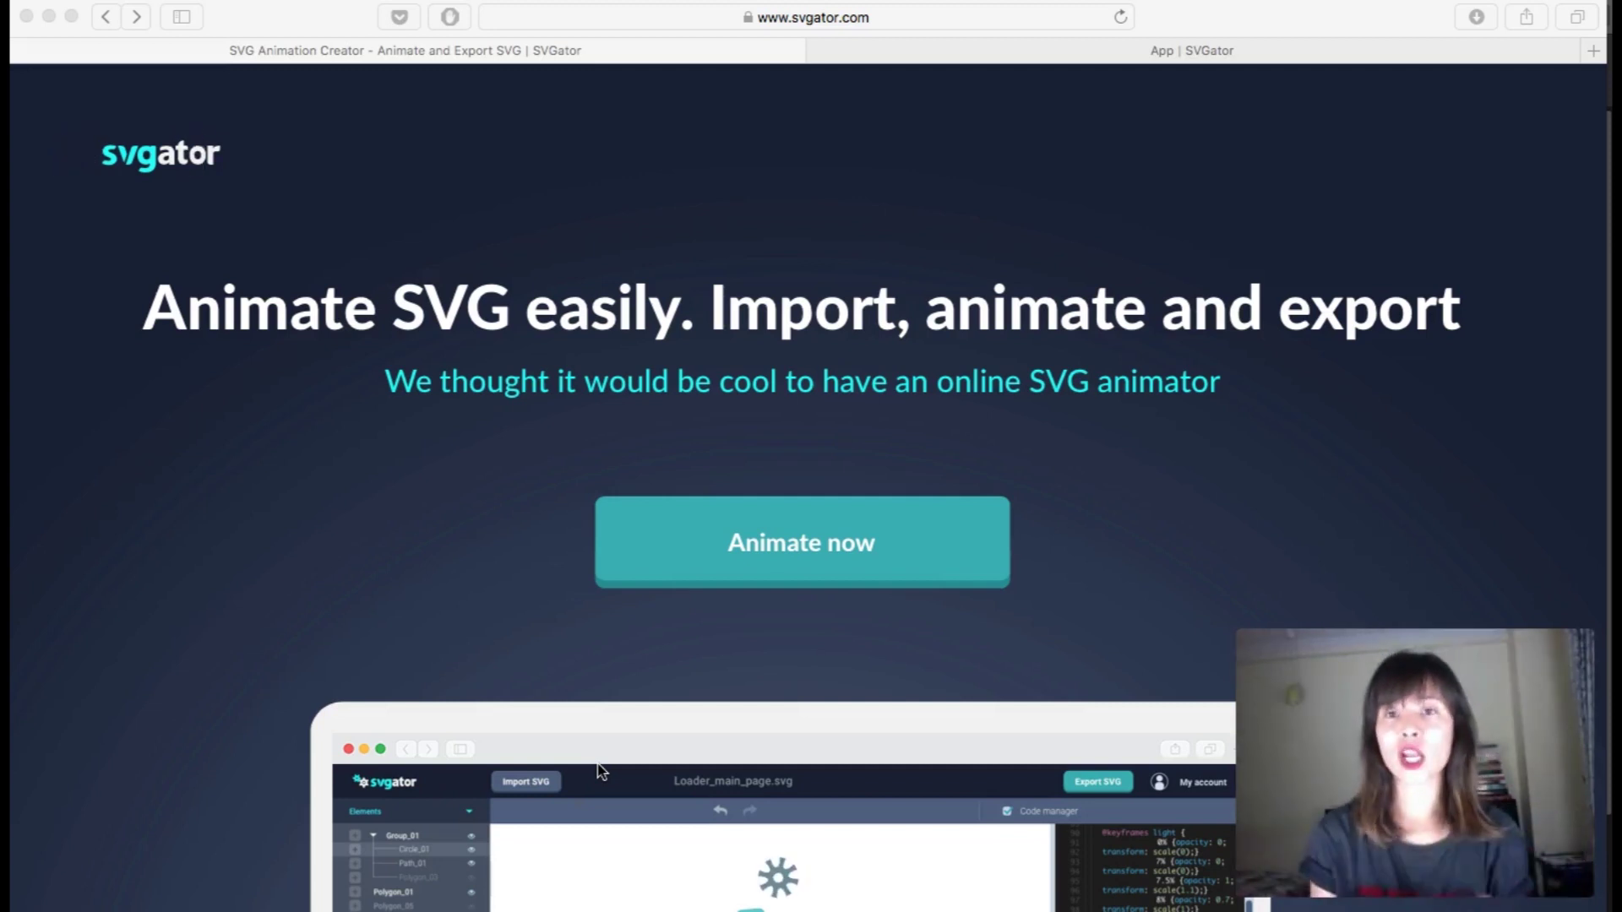
pyautogui.click(1170, 53)
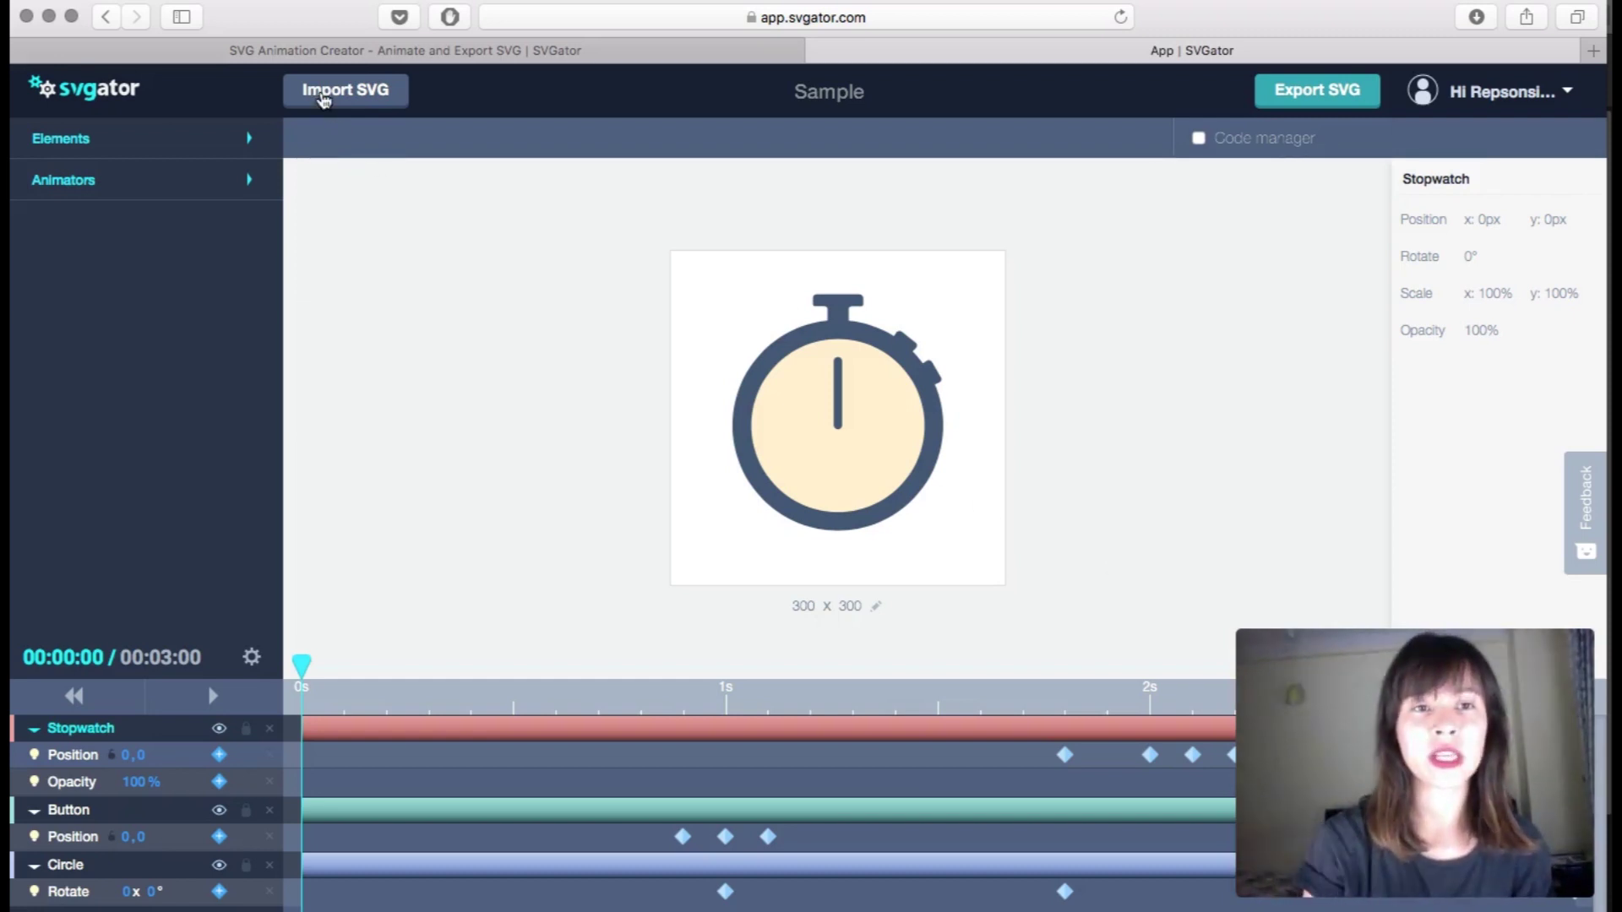
# Step: Import Asset 5.svg from the Desktop as a new SVGator project
pyautogui.click(322, 100)
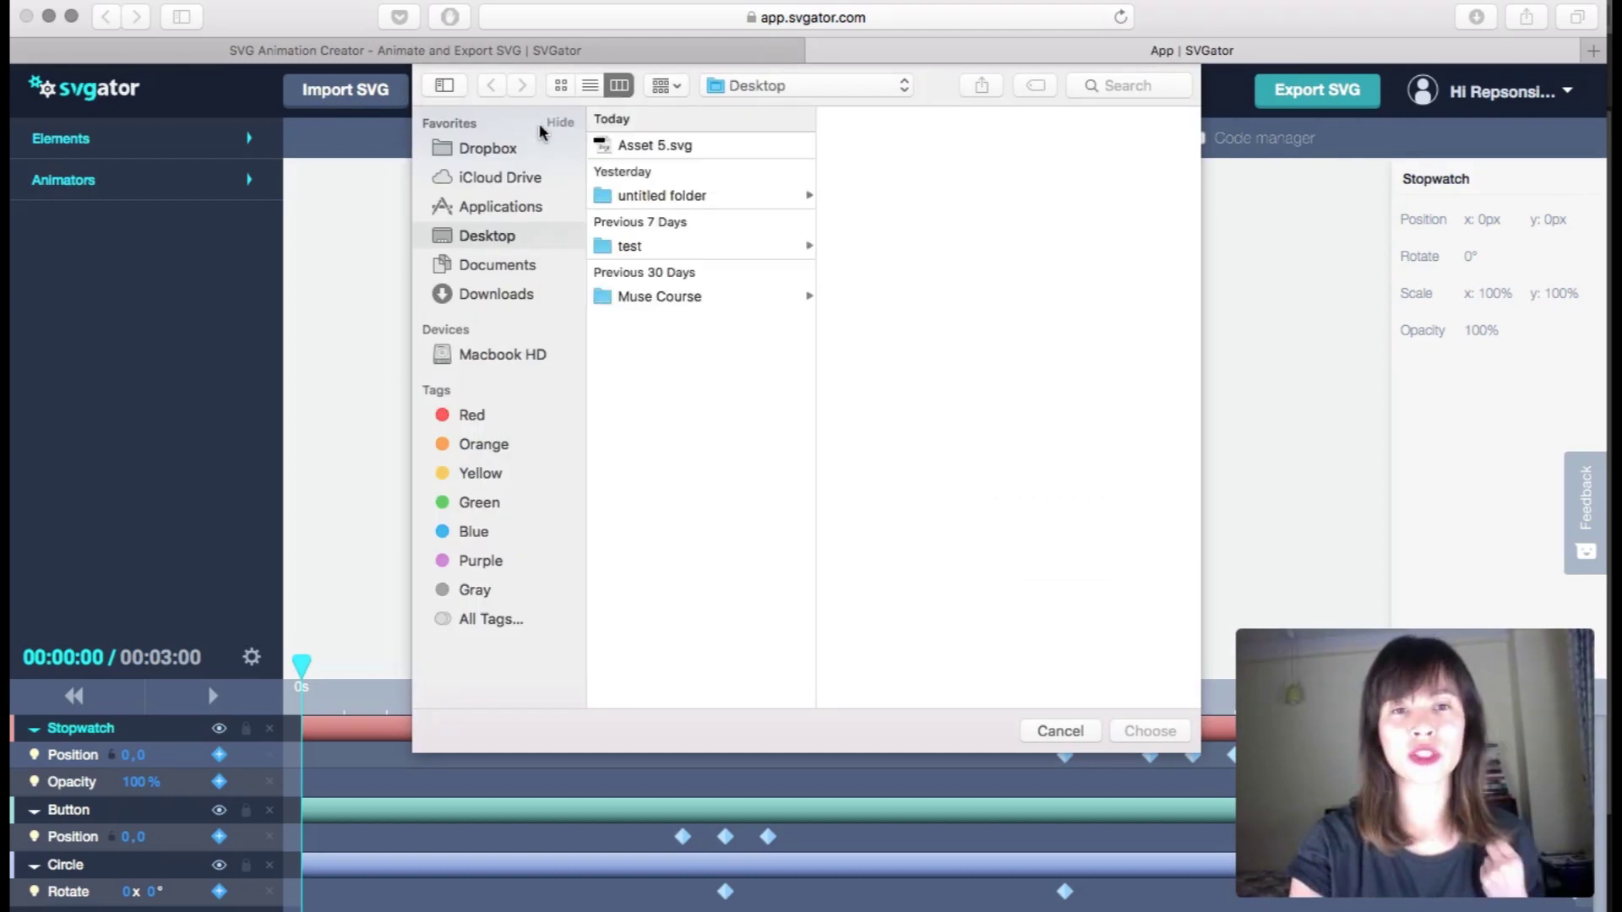
pyautogui.click(646, 148)
pyautogui.doubleClick(646, 147)
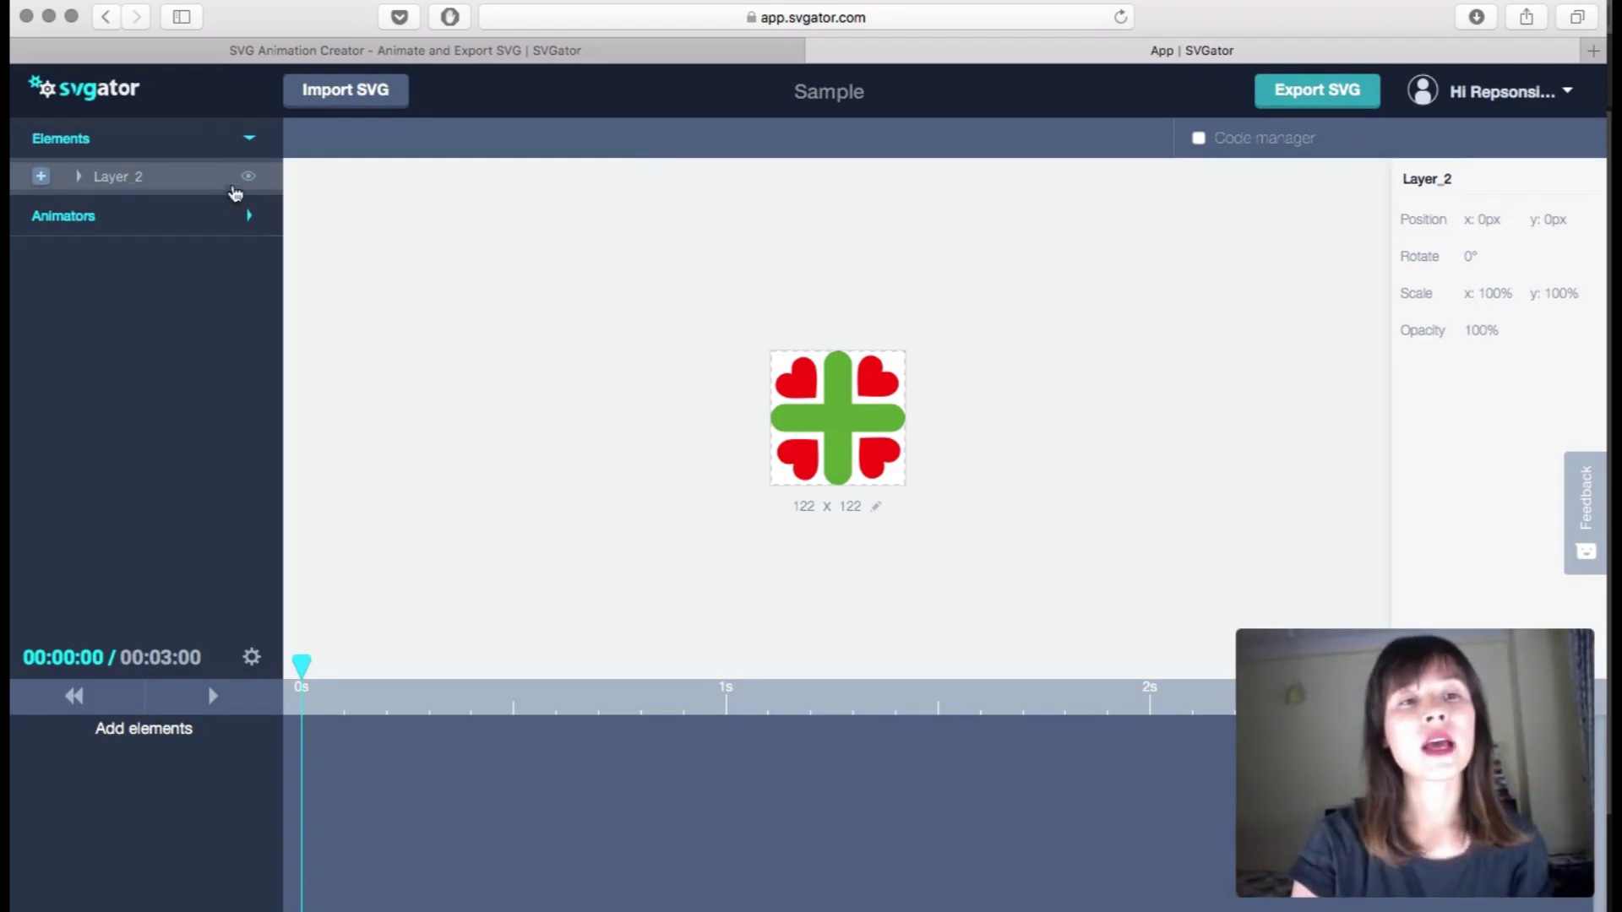
# Step: Toggle the Elements list and Animators panel to view their contents
pyautogui.click(253, 146)
pyautogui.click(253, 150)
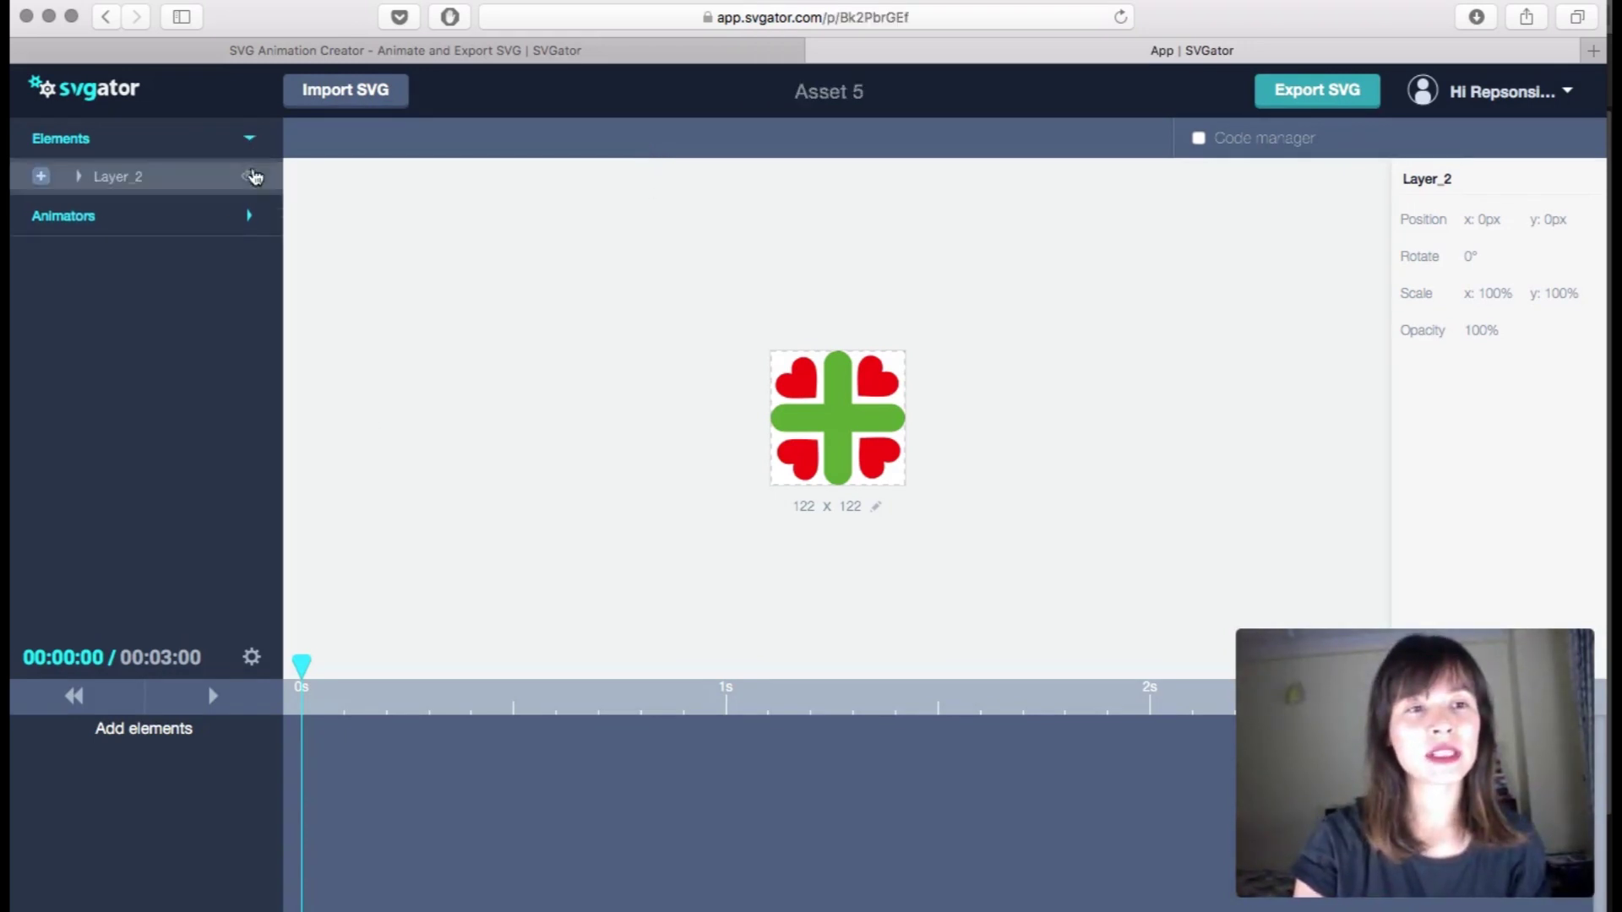
pyautogui.click(251, 218)
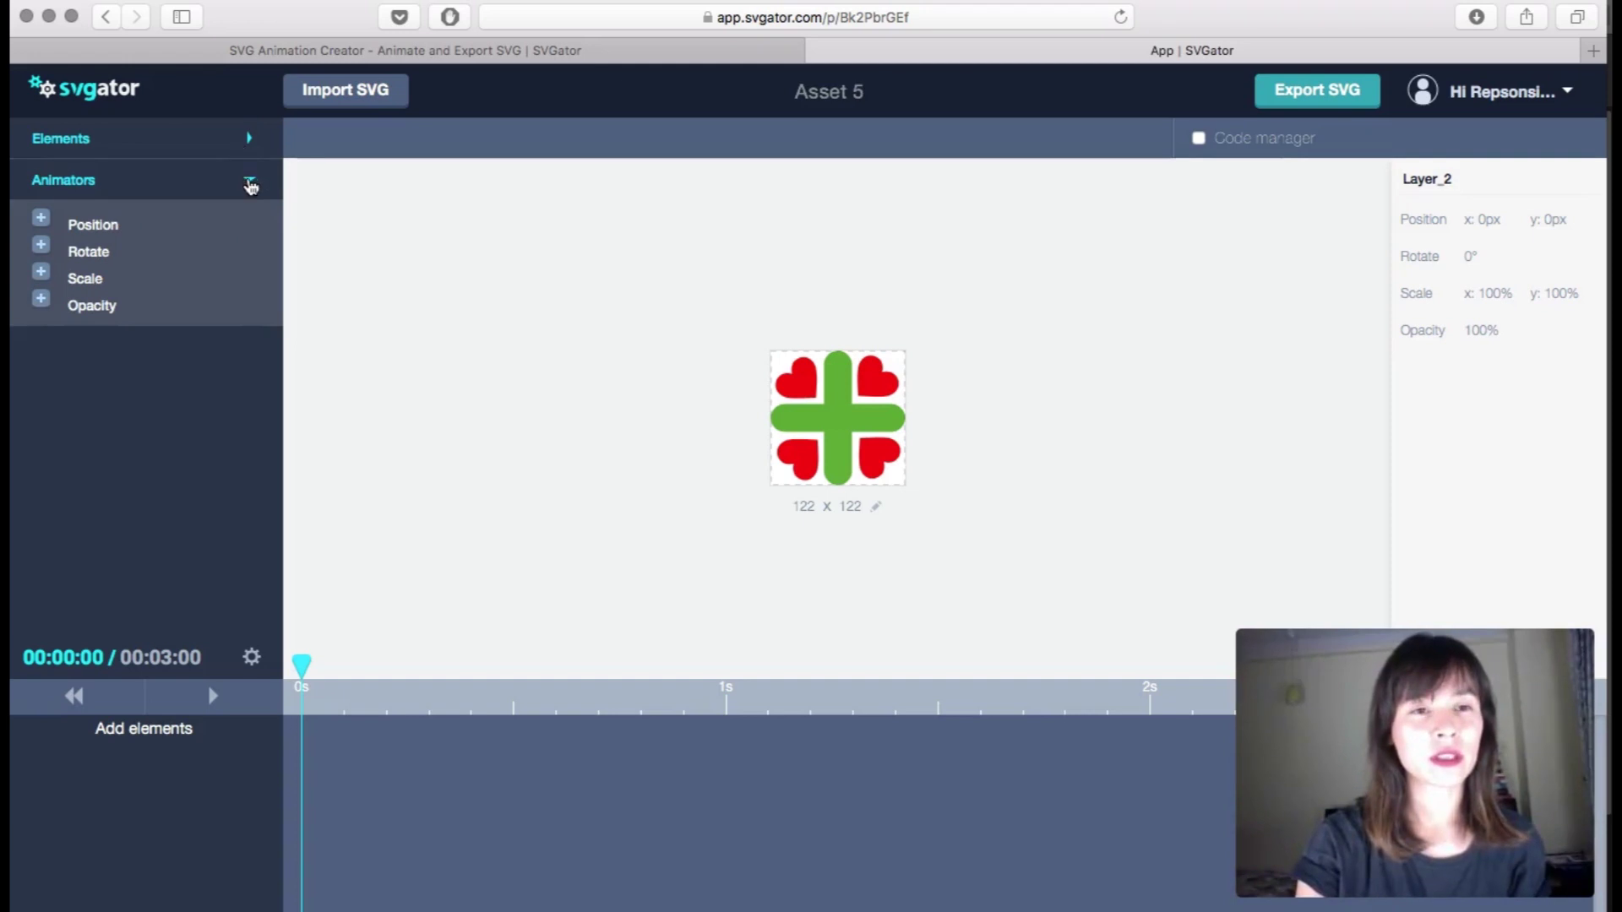
pyautogui.click(251, 185)
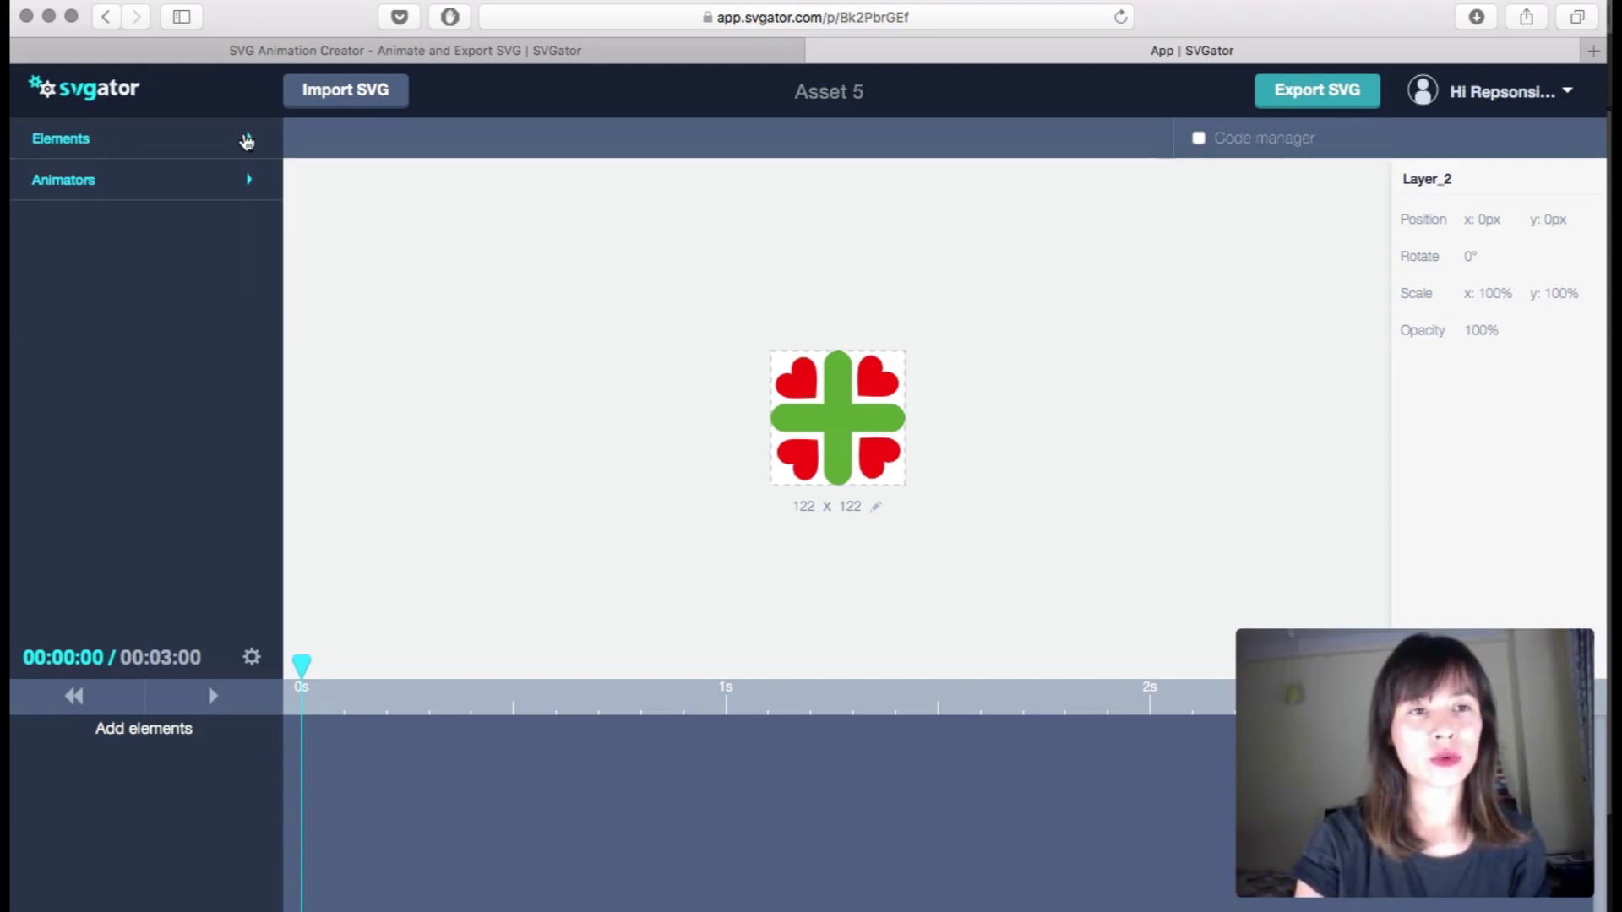
# Step: Expand Layer_2, Objects, Group, Group_2 and Groups 3–5 in the Elements tree
pyautogui.click(246, 140)
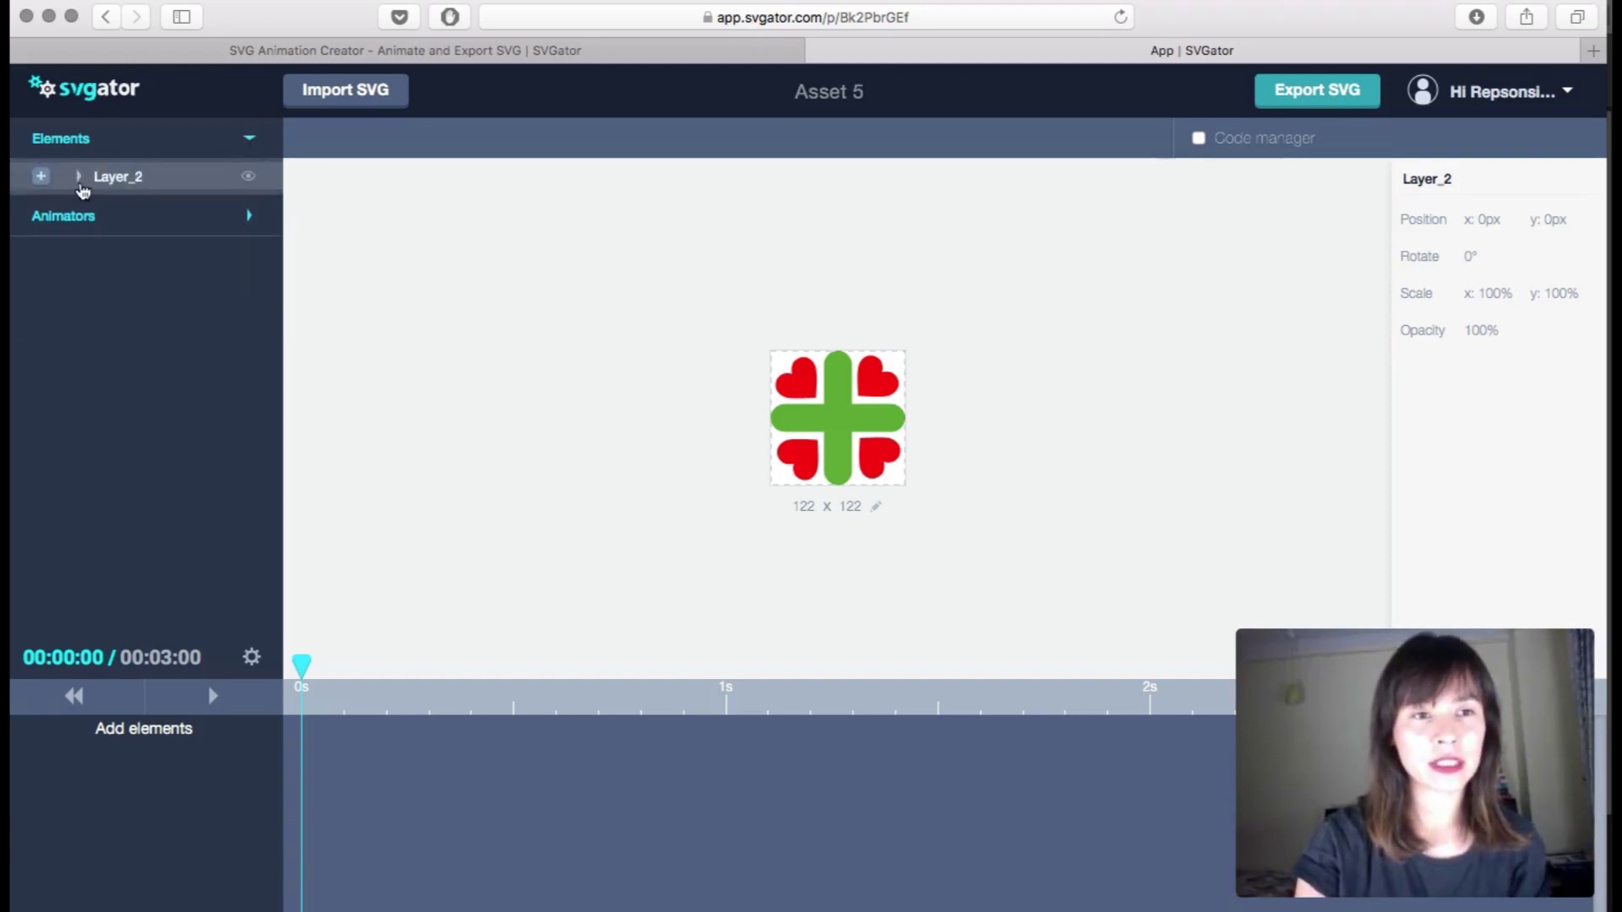
pyautogui.click(77, 179)
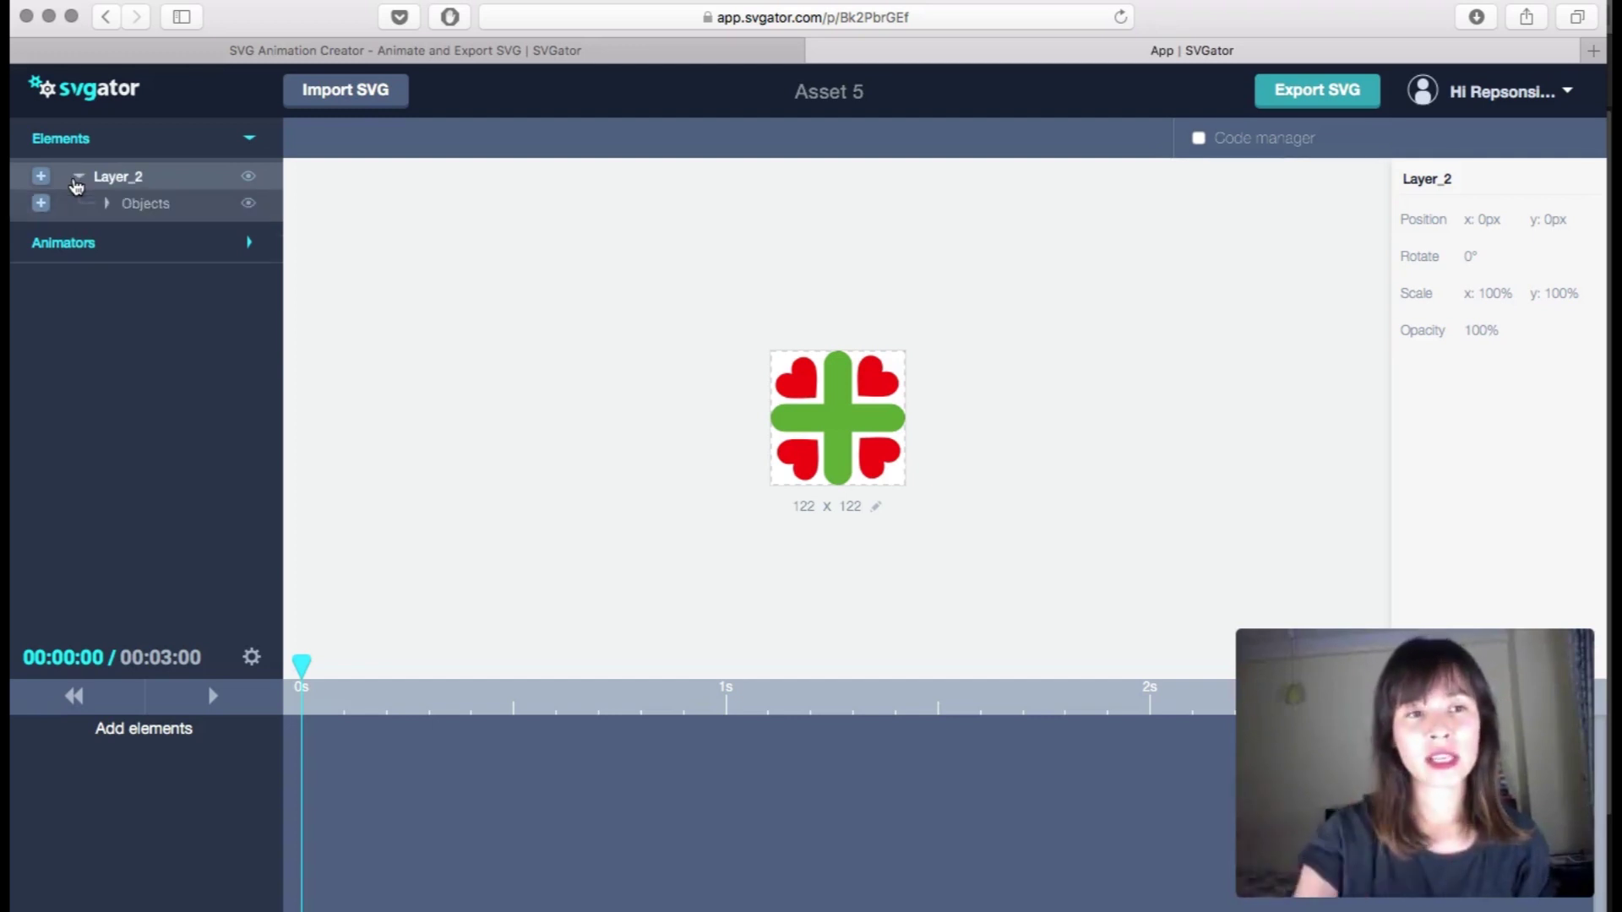
pyautogui.click(105, 204)
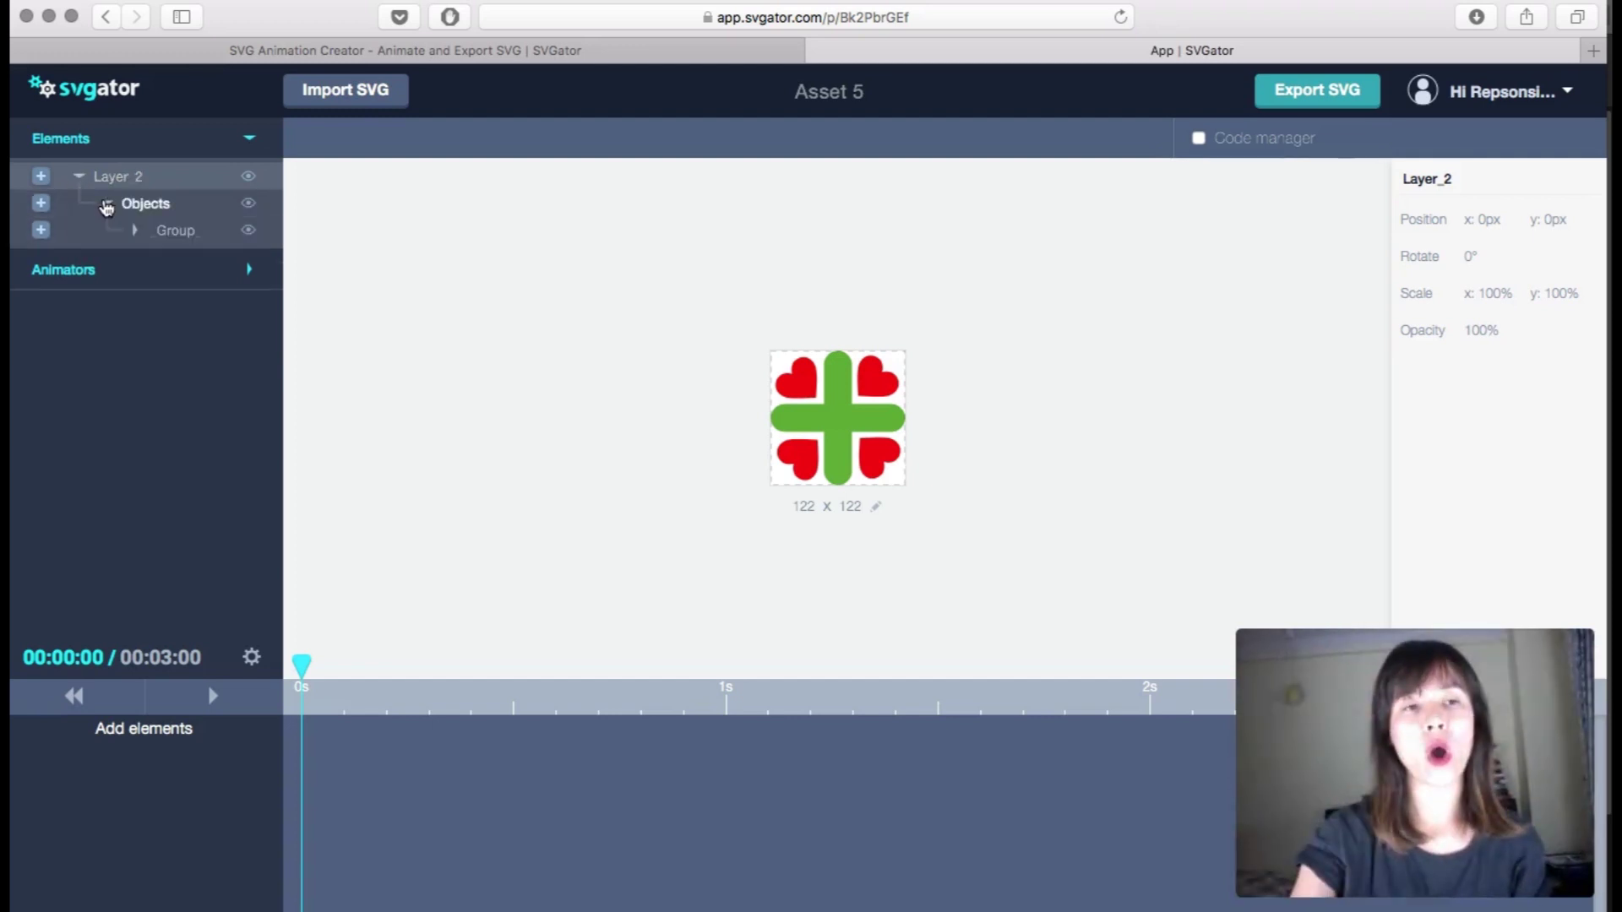
pyautogui.click(134, 230)
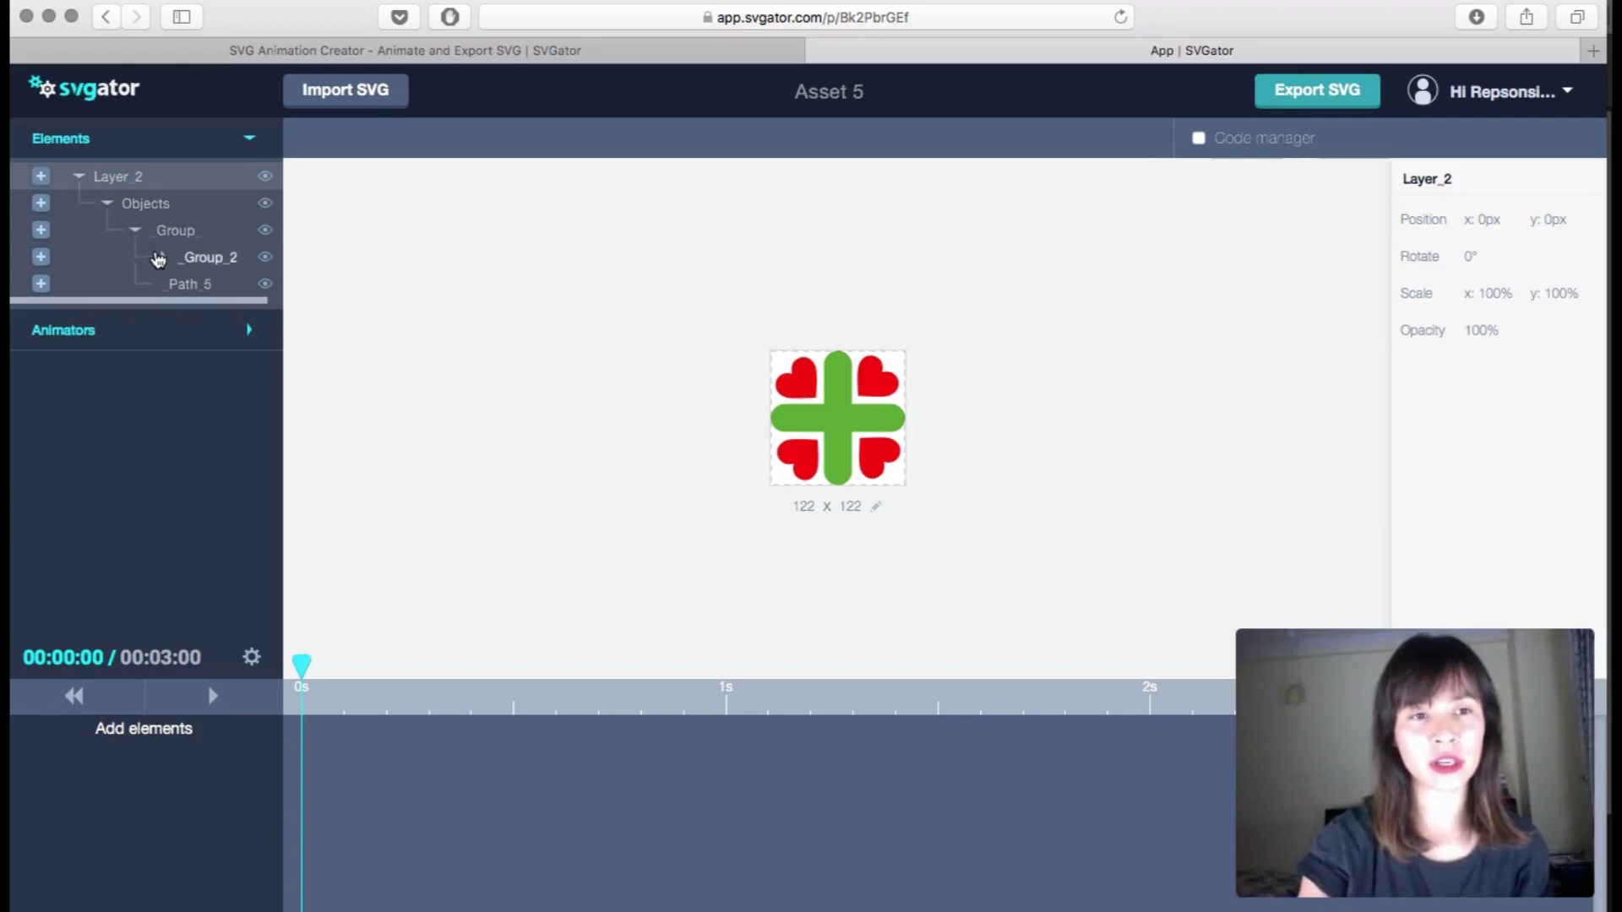
pyautogui.click(164, 263)
pyautogui.click(163, 262)
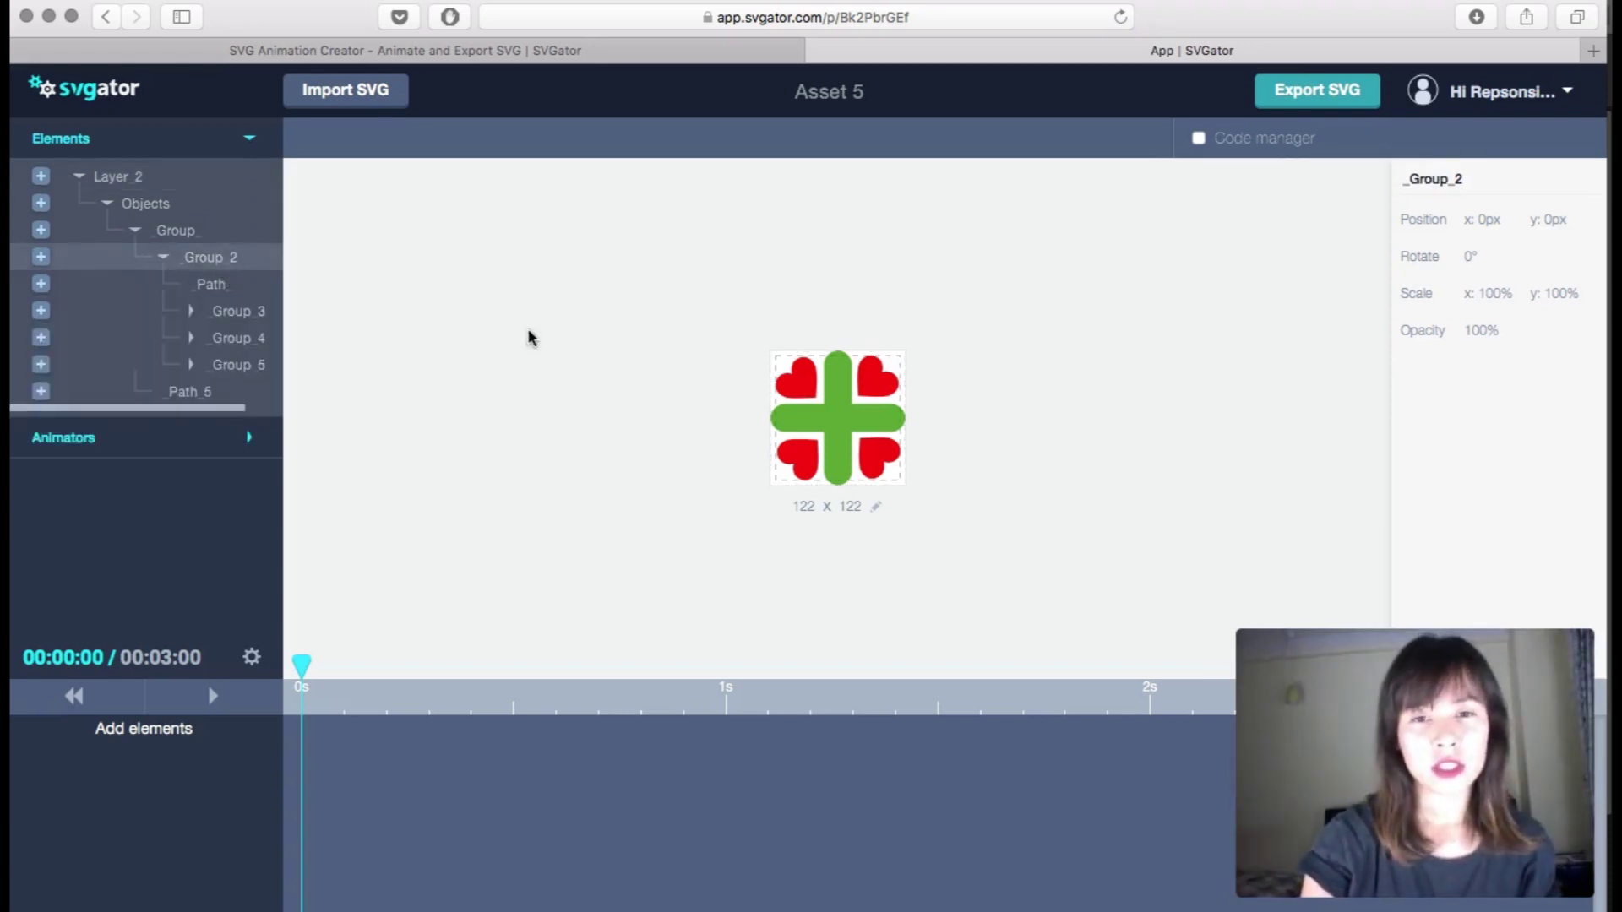
pyautogui.click(190, 312)
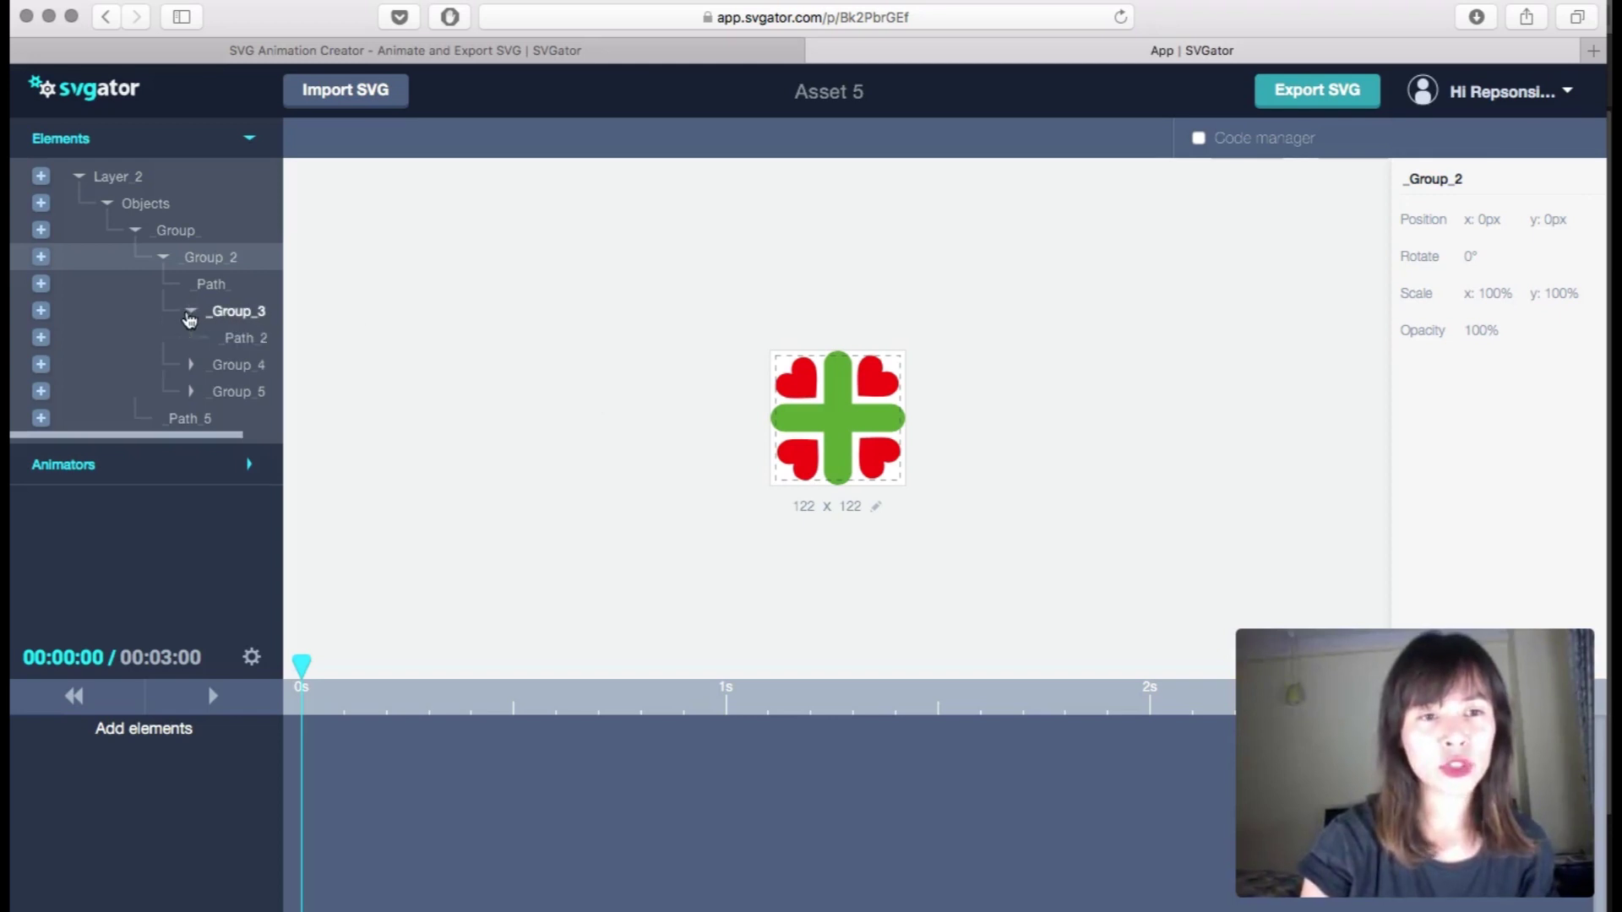
pyautogui.click(191, 365)
pyautogui.click(192, 420)
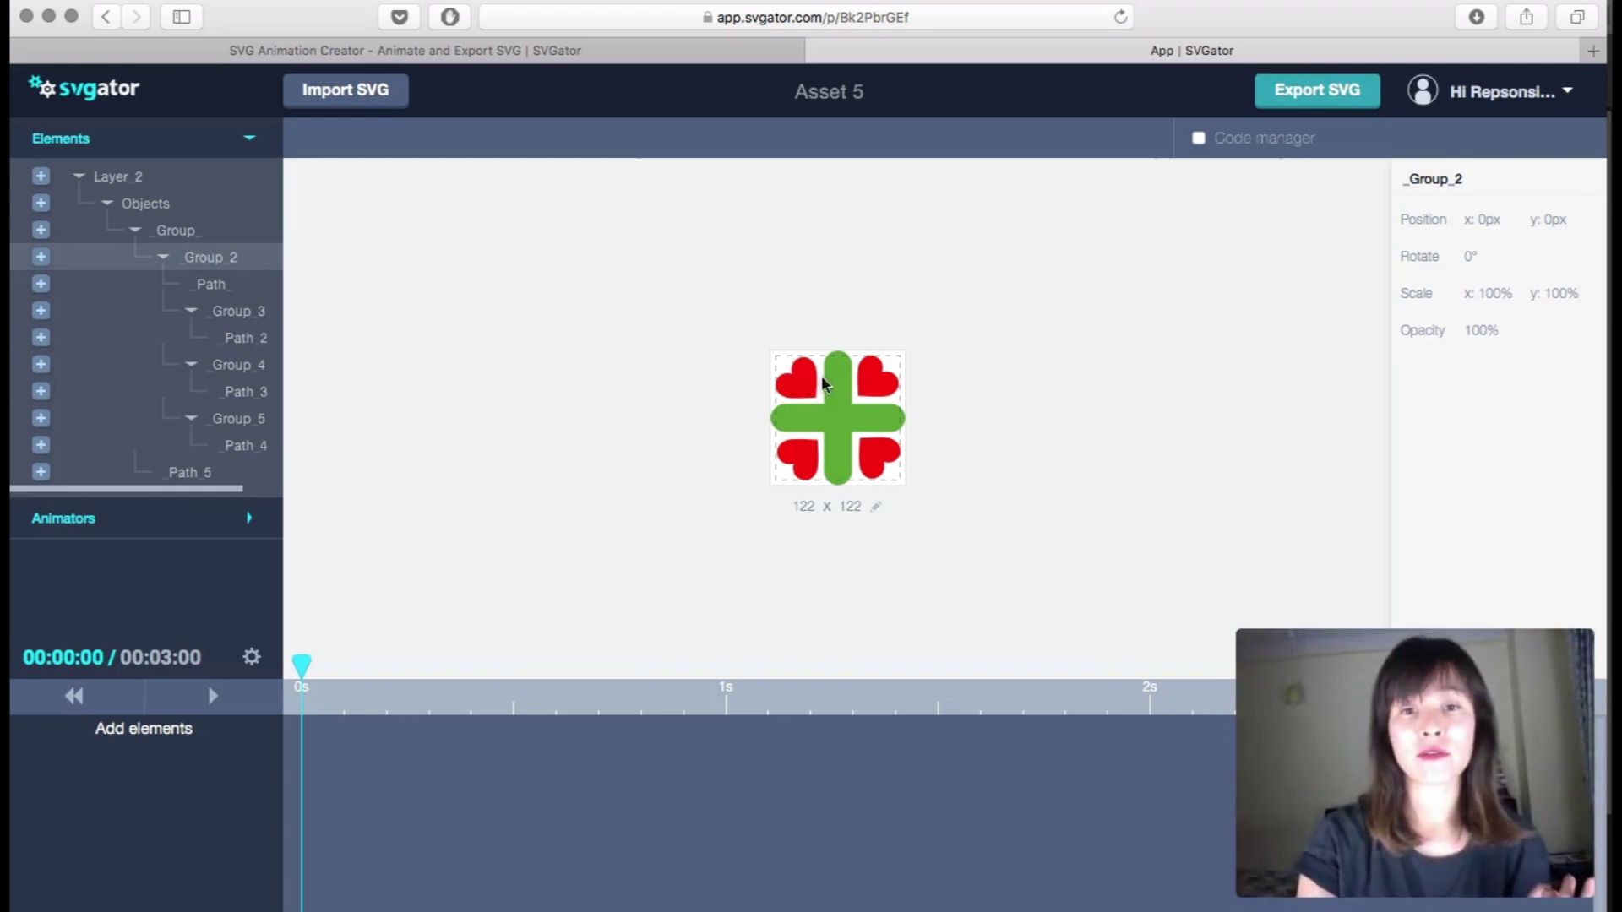
# Step: Select the cross Path_5 and each heart path on the canvas to identify them
pyautogui.click(834, 408)
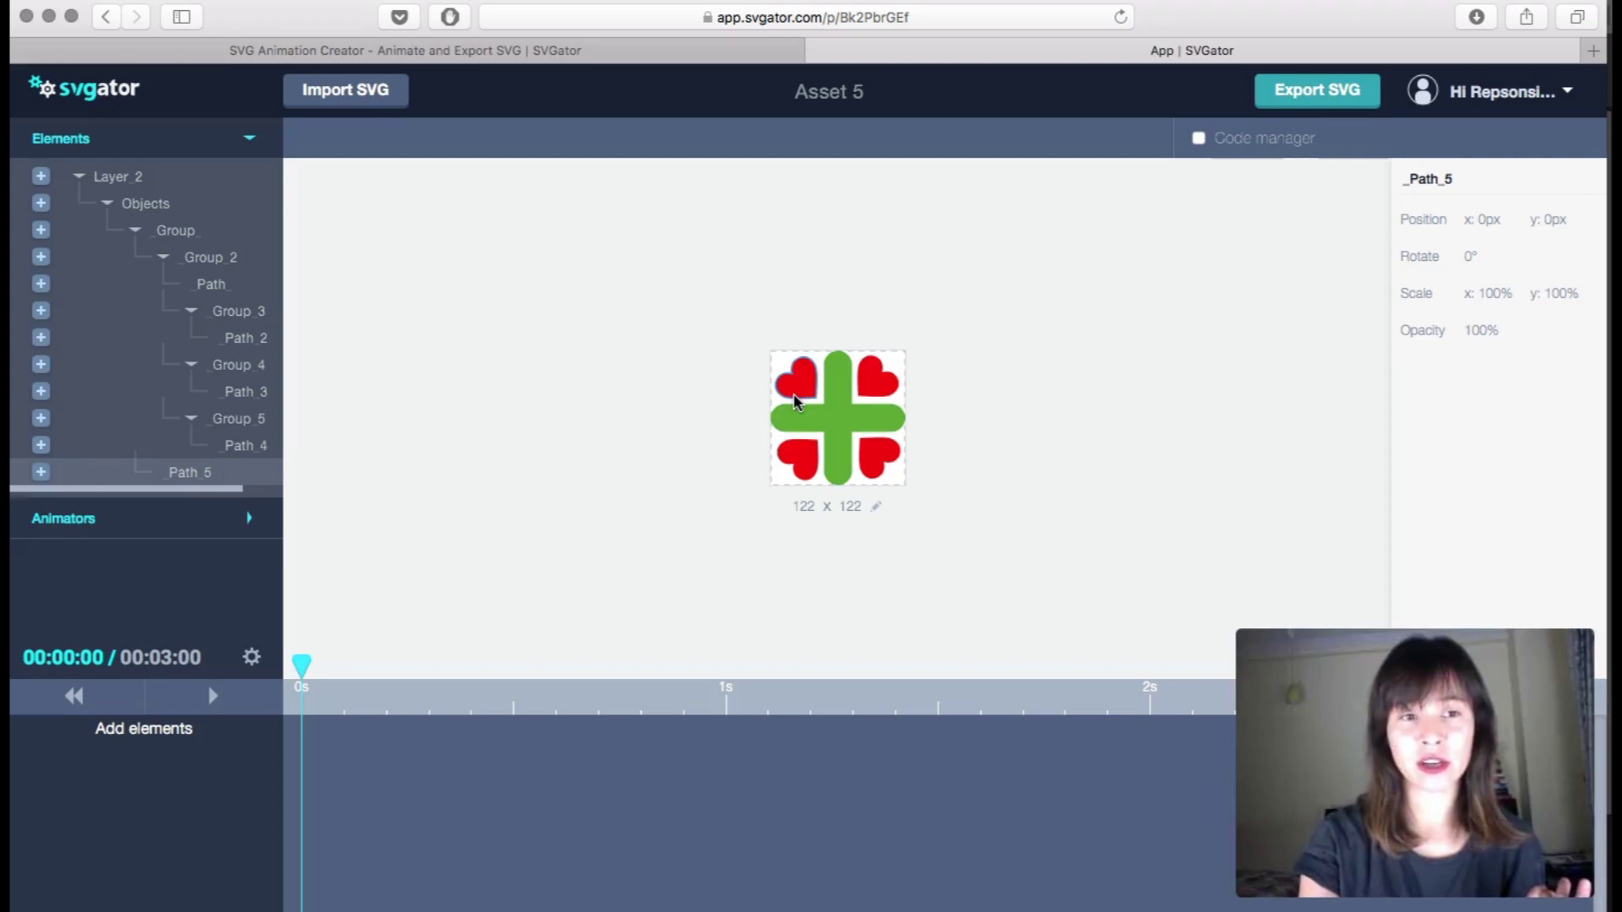
pyautogui.click(798, 385)
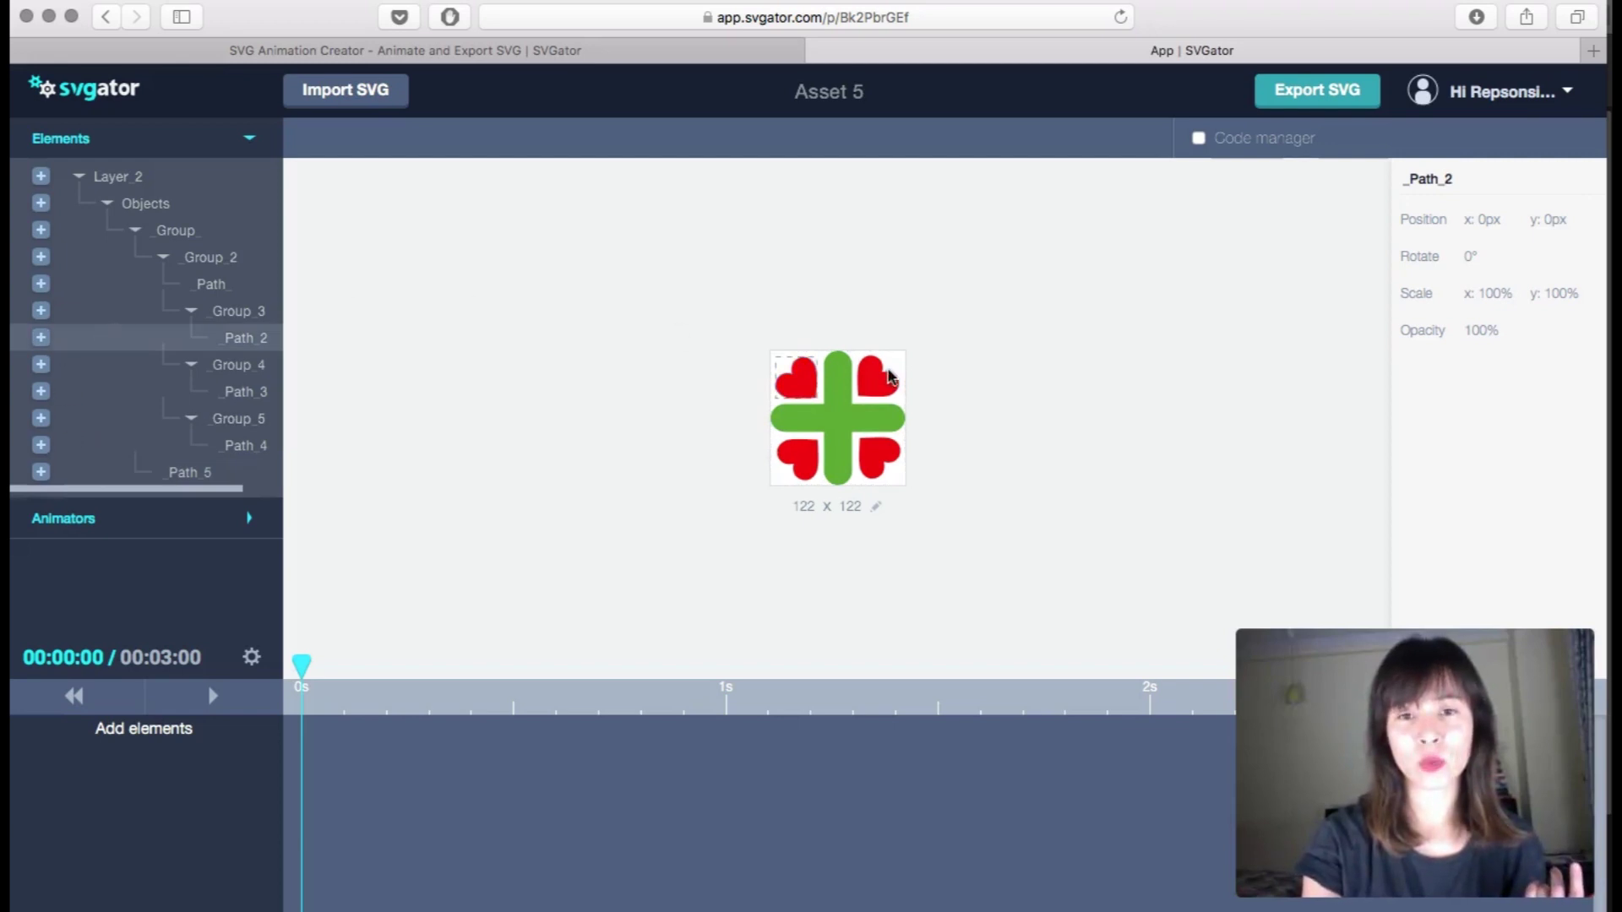
pyautogui.click(870, 374)
pyautogui.click(875, 461)
pyautogui.click(808, 467)
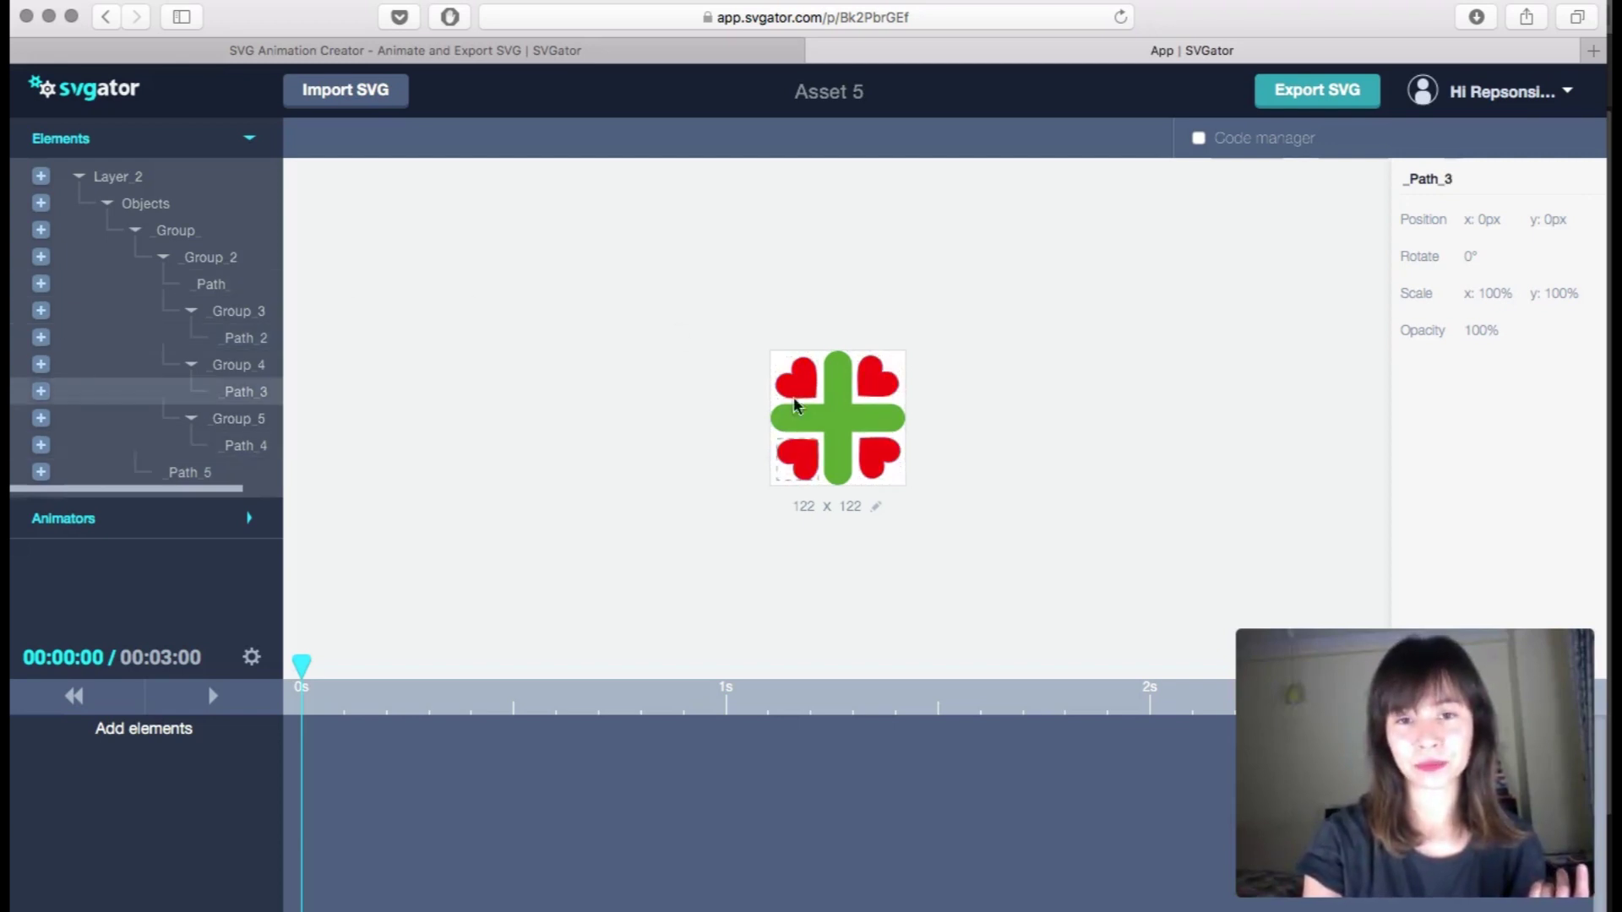
pyautogui.click(800, 375)
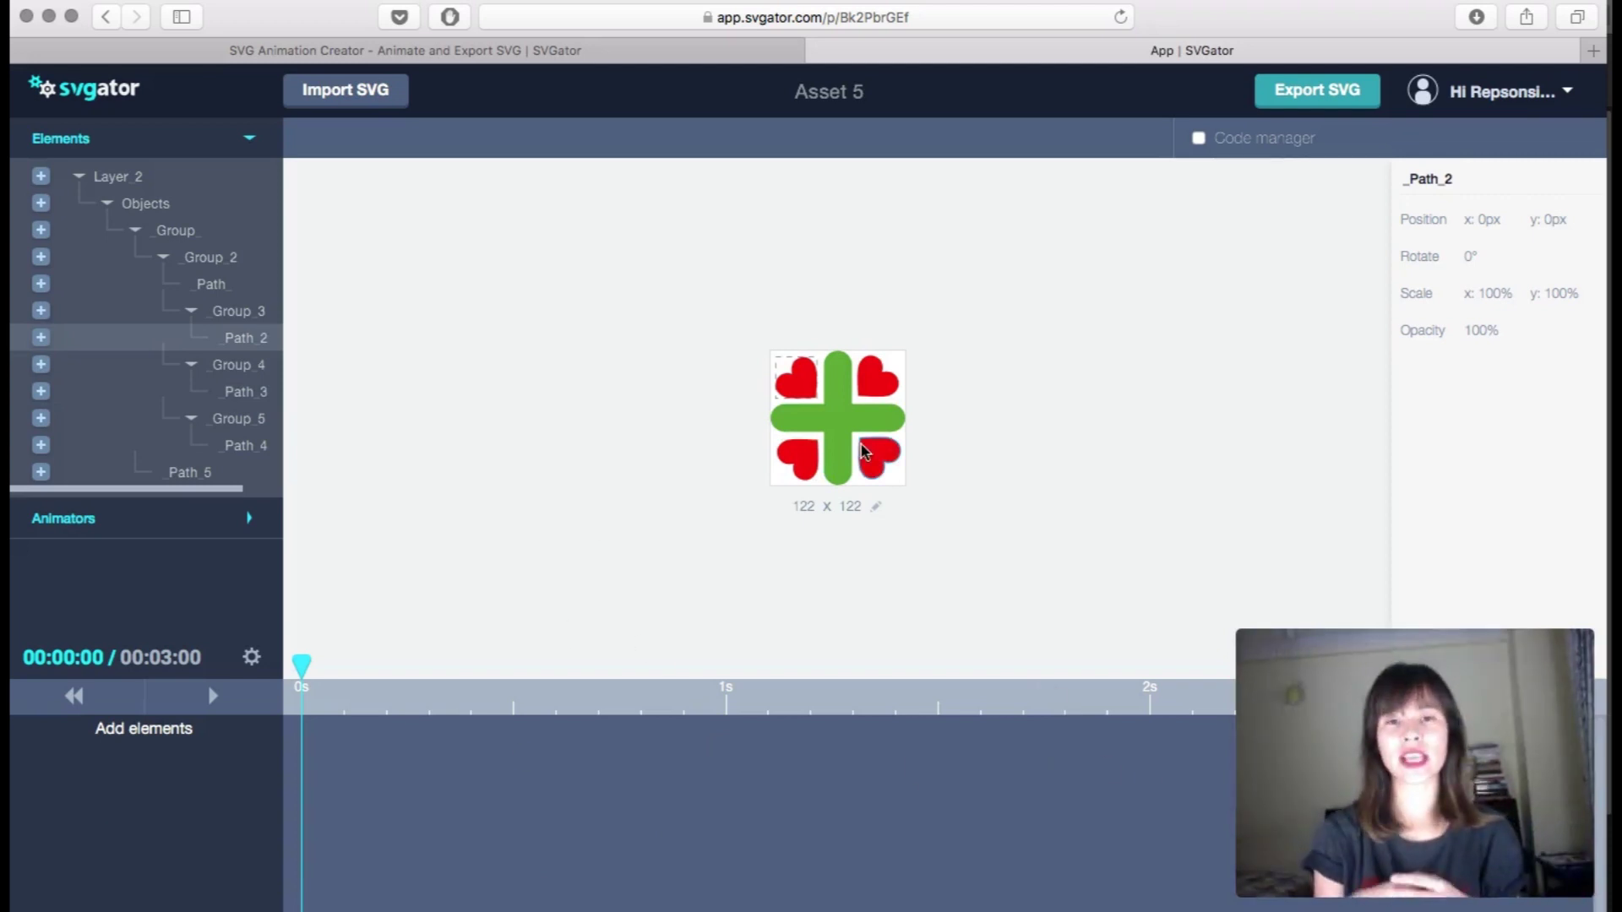
pyautogui.click(834, 424)
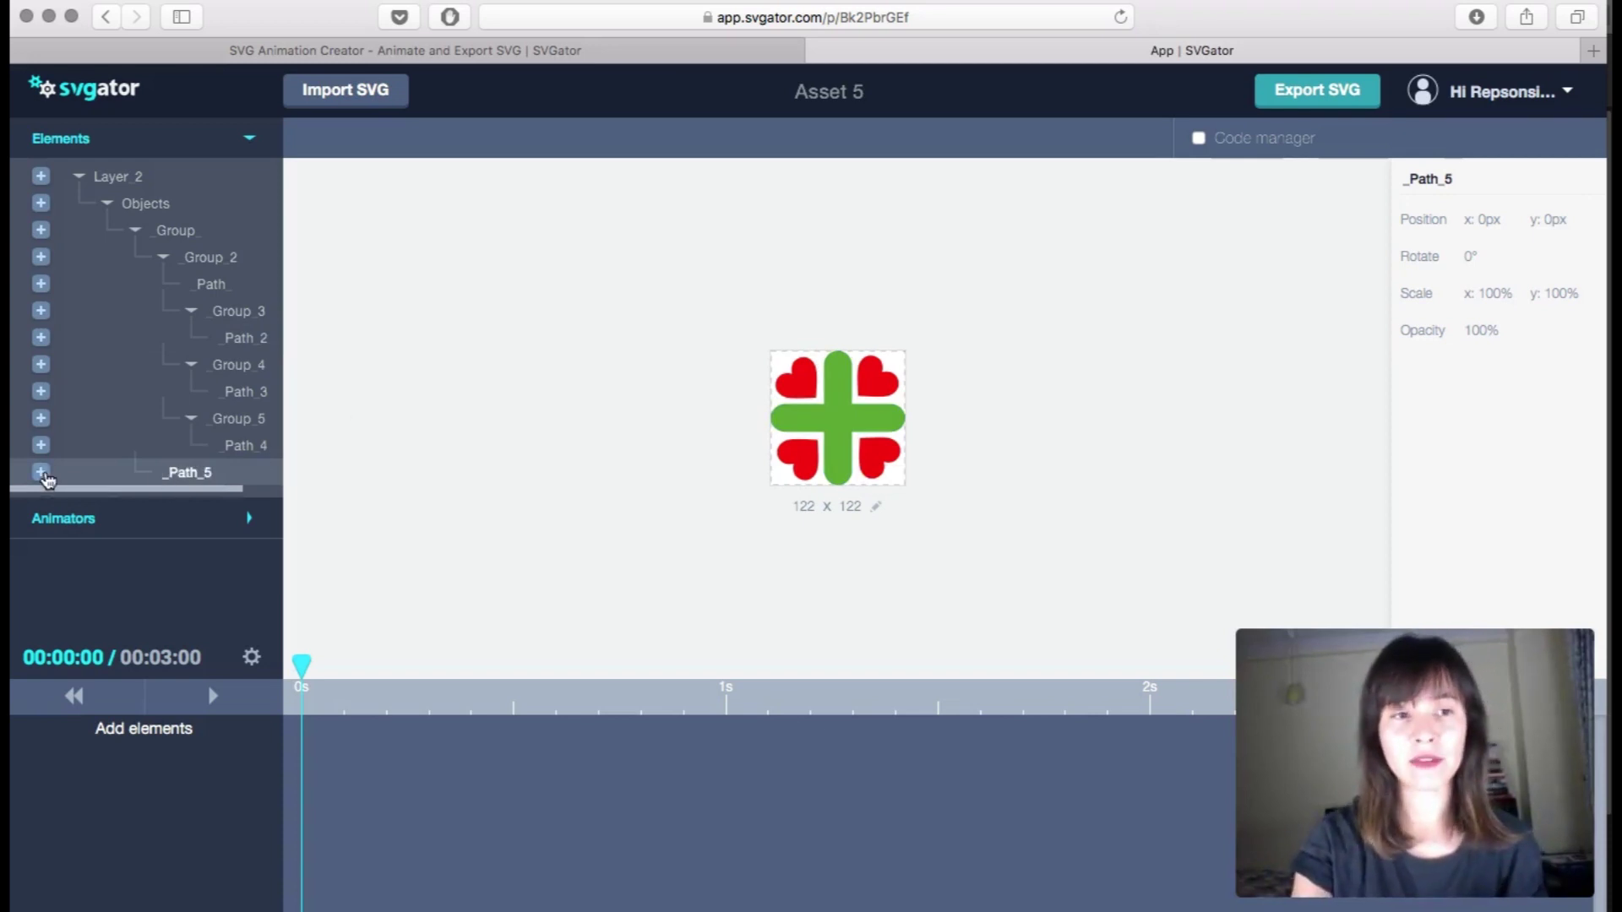
# Step: Add Path_5, the green cross, to the timeline with a 100% Scale animator
pyautogui.click(44, 474)
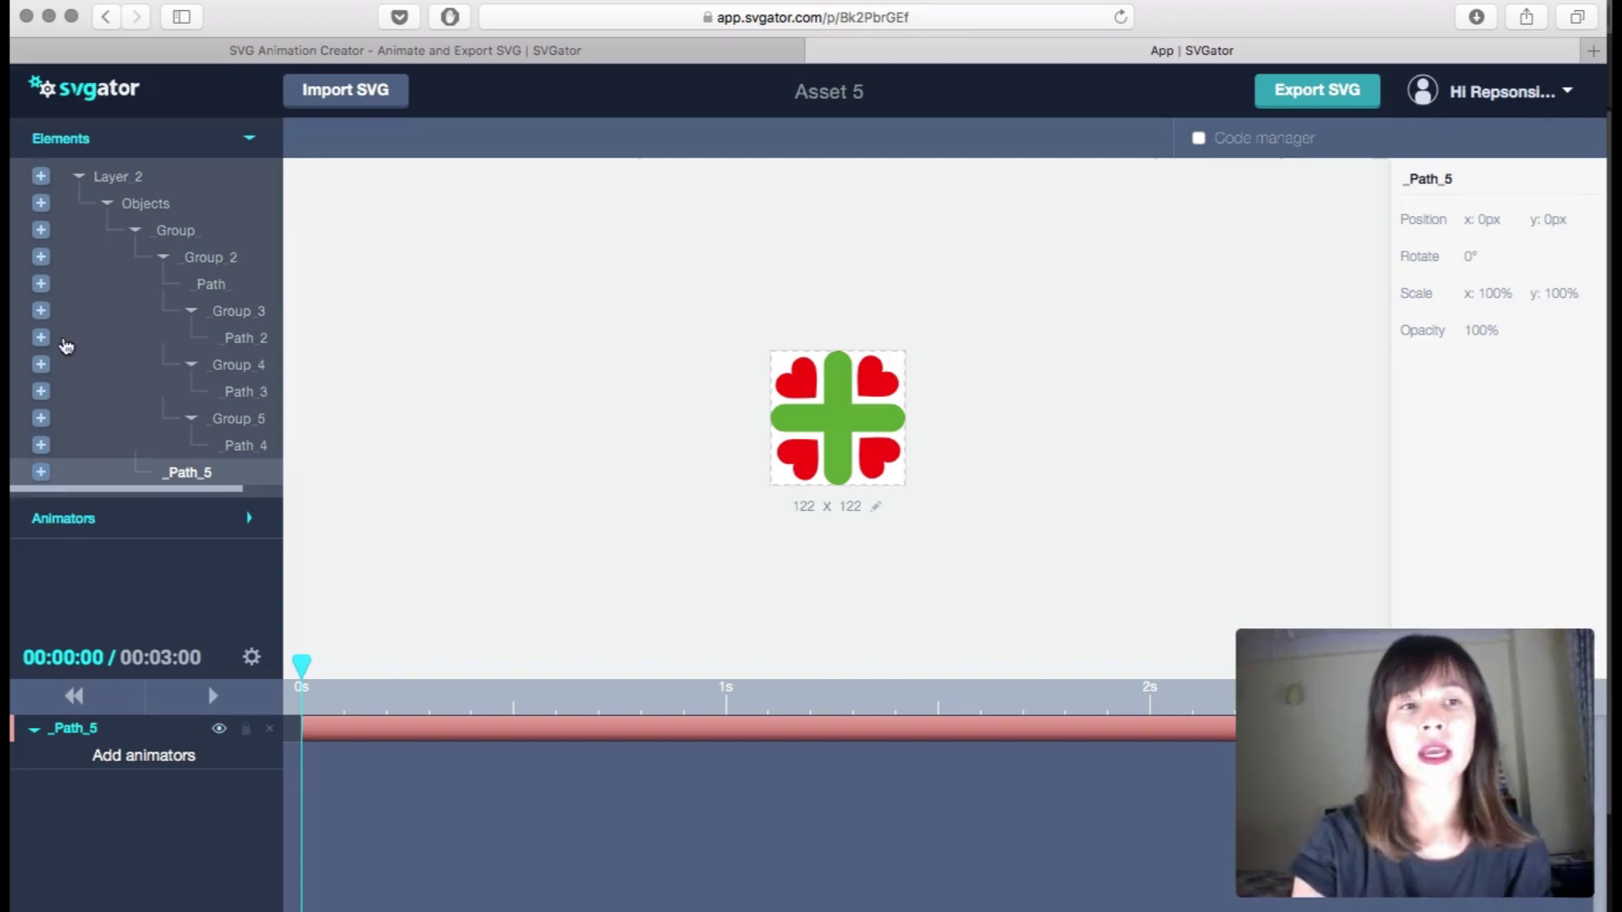
pyautogui.click(248, 142)
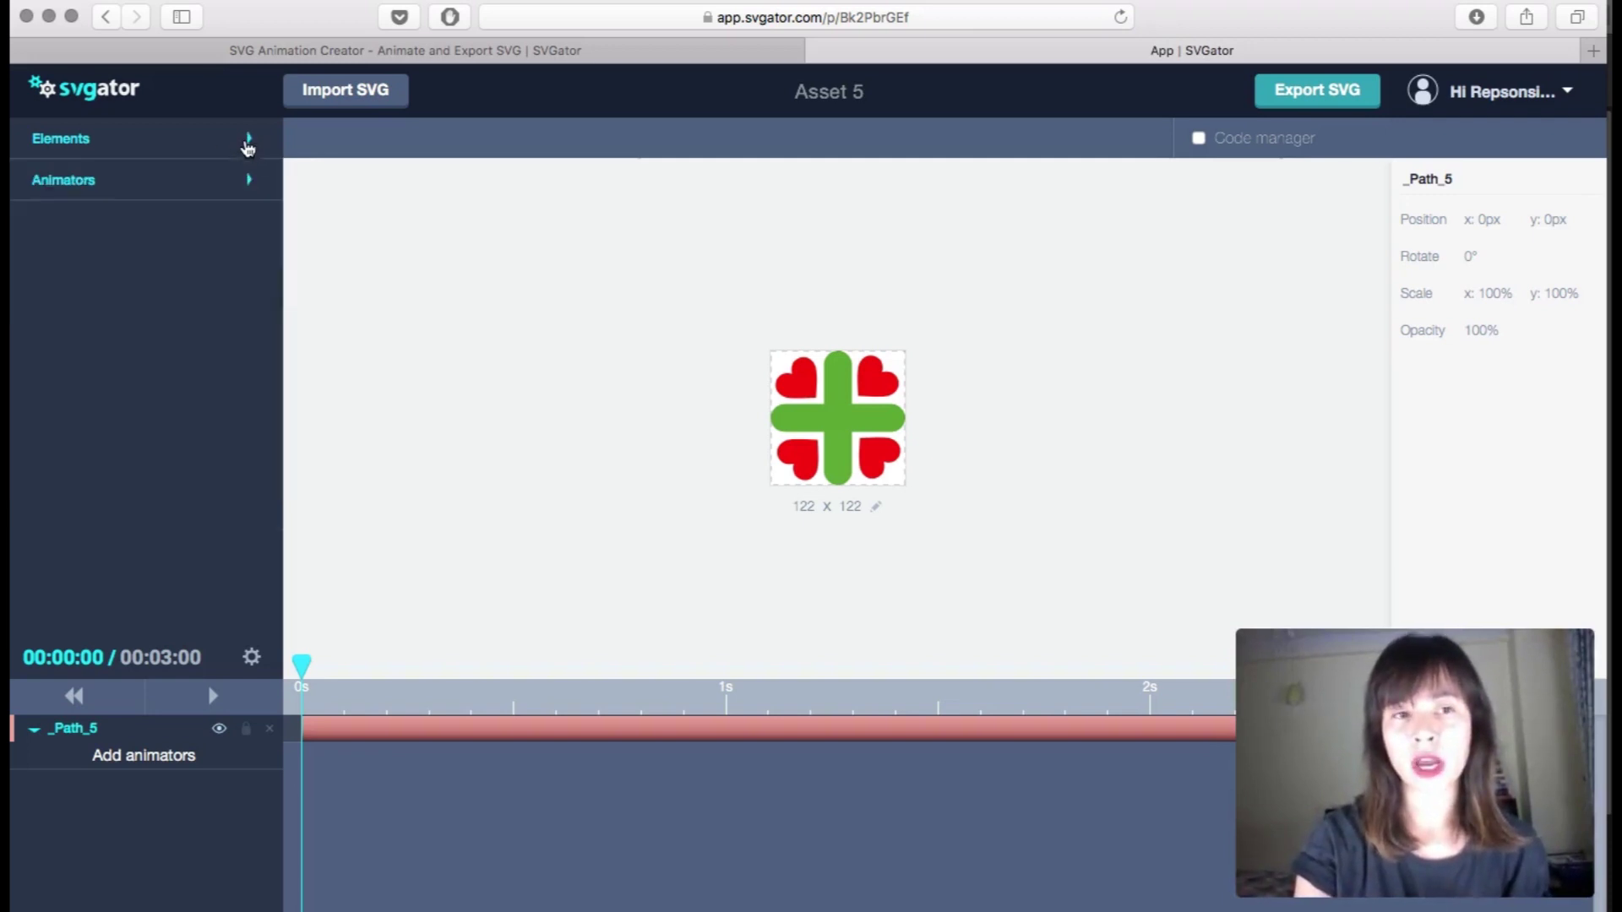
pyautogui.click(242, 183)
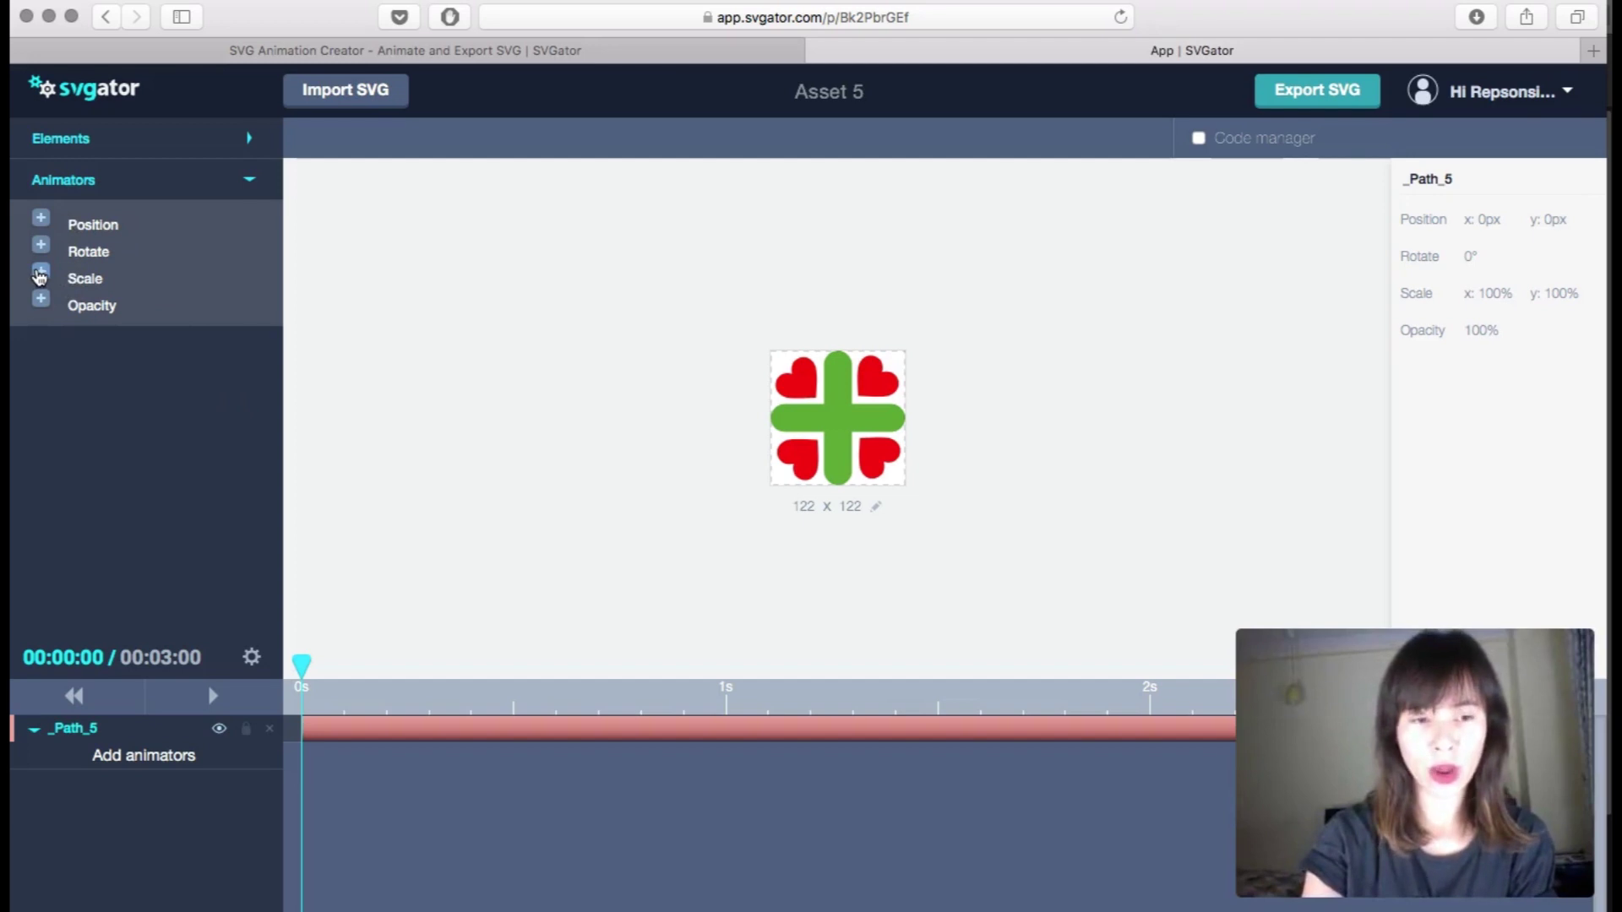
pyautogui.click(40, 272)
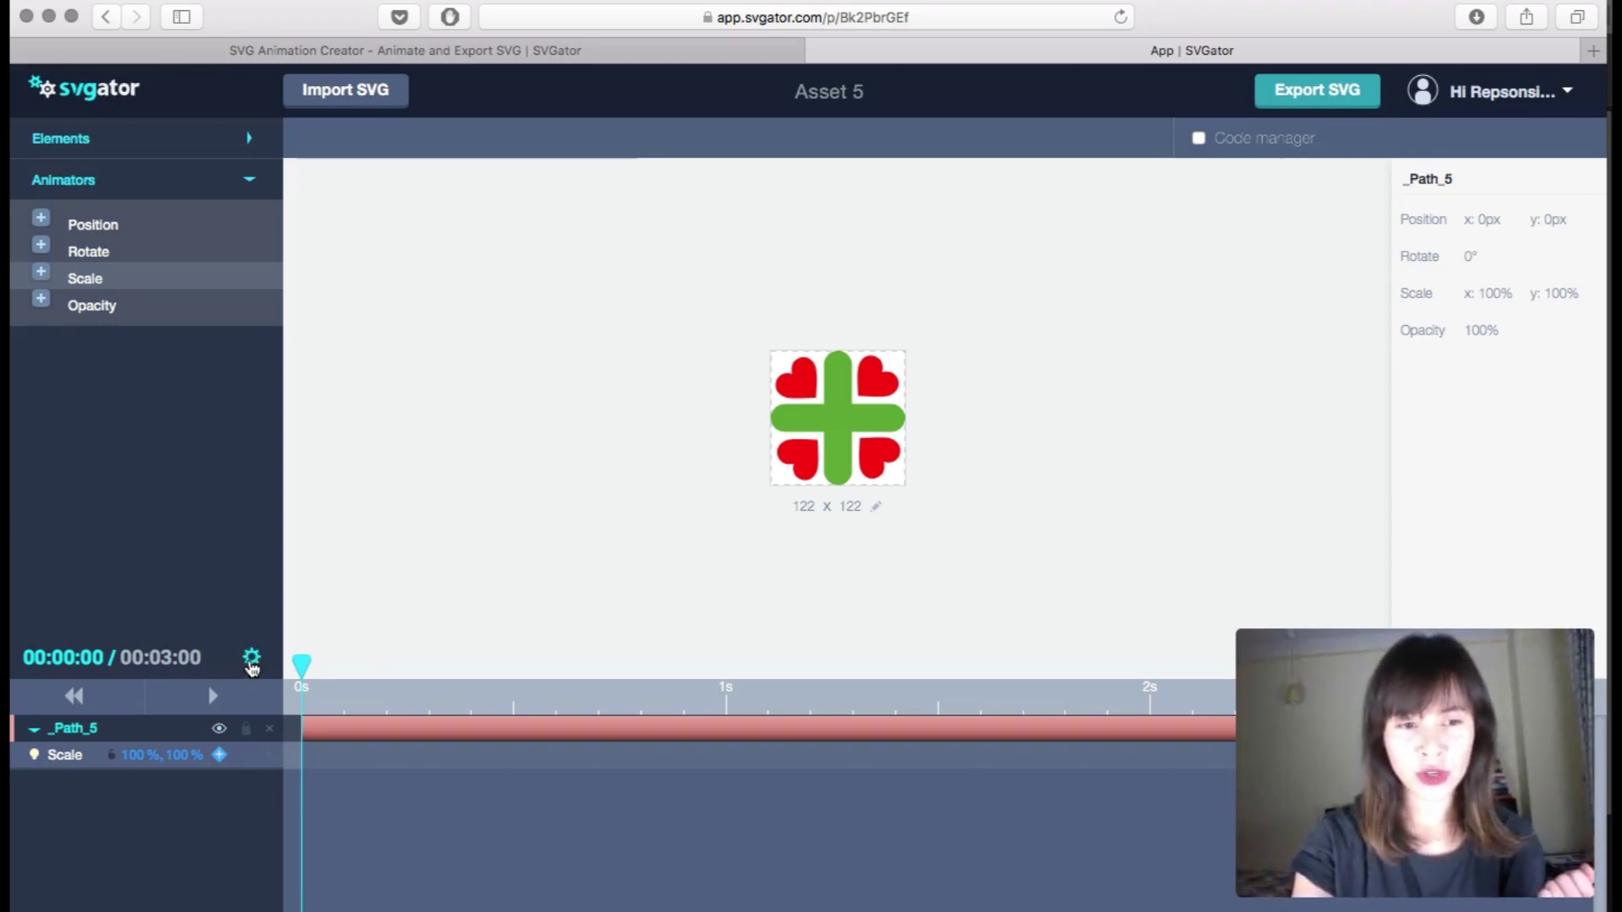
pyautogui.click(252, 660)
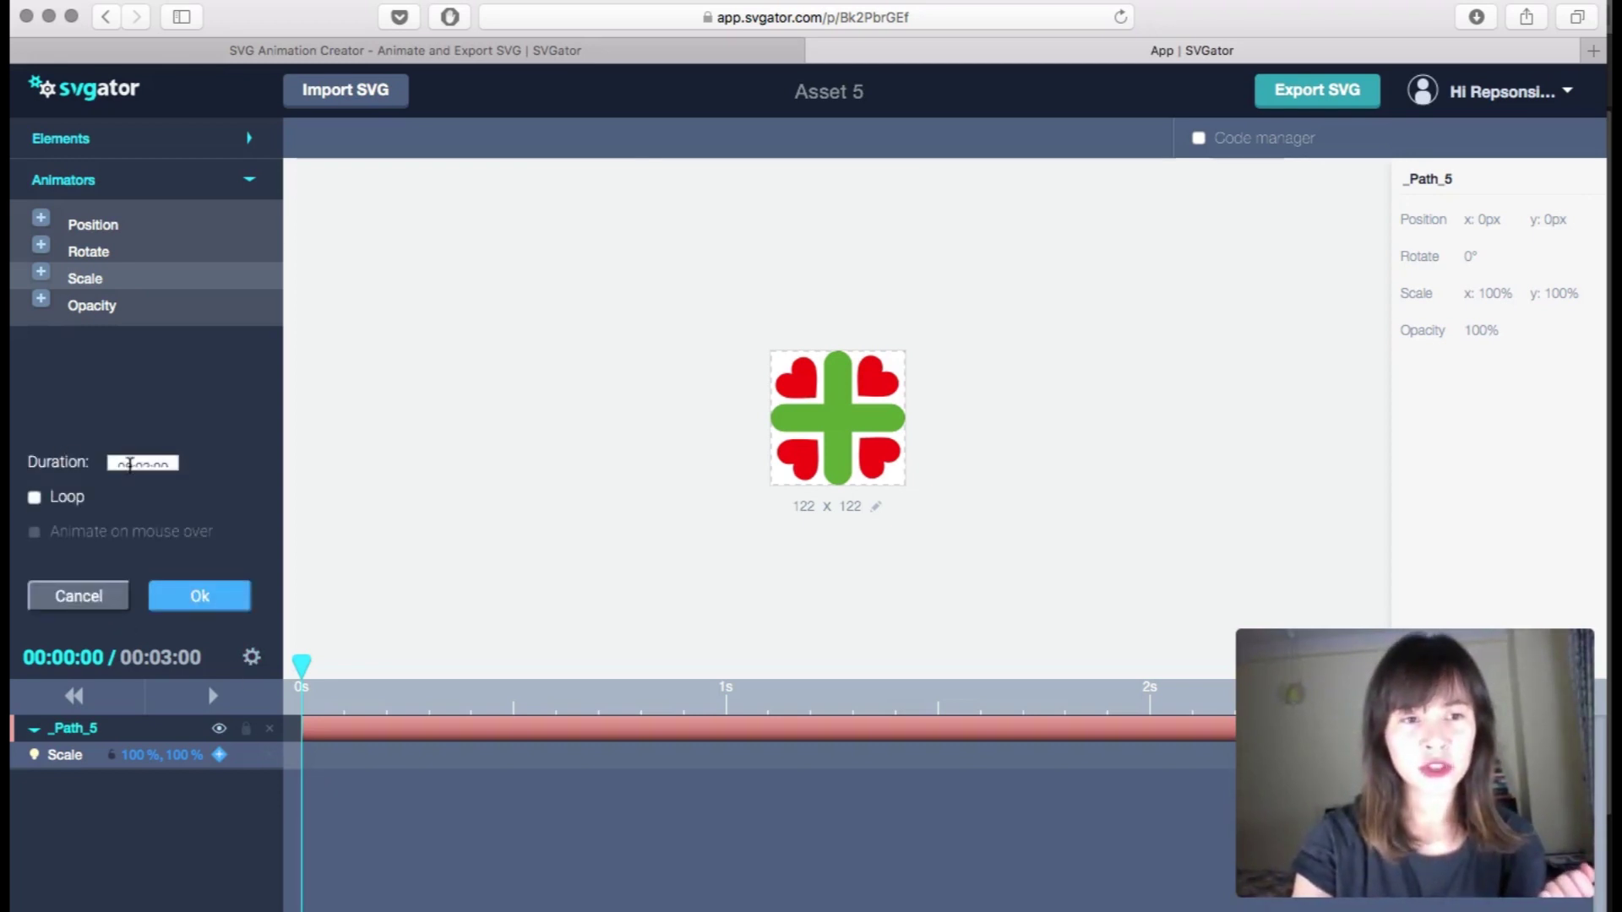
pyautogui.moveTo(130, 465); pyautogui.dragTo(127, 489)
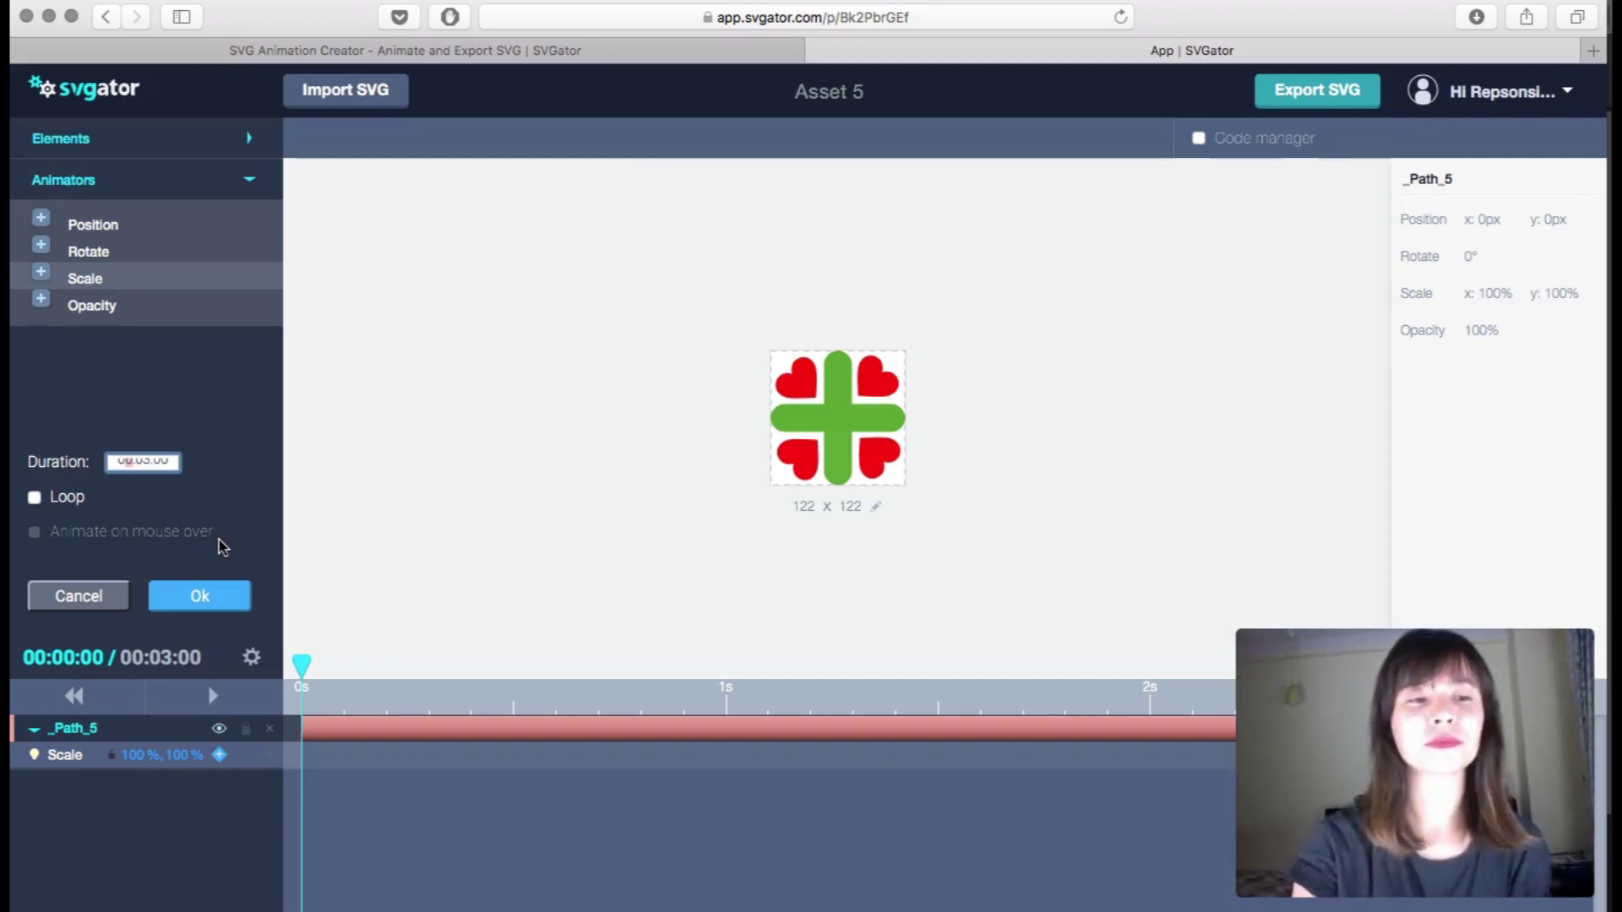
pyautogui.click(220, 598)
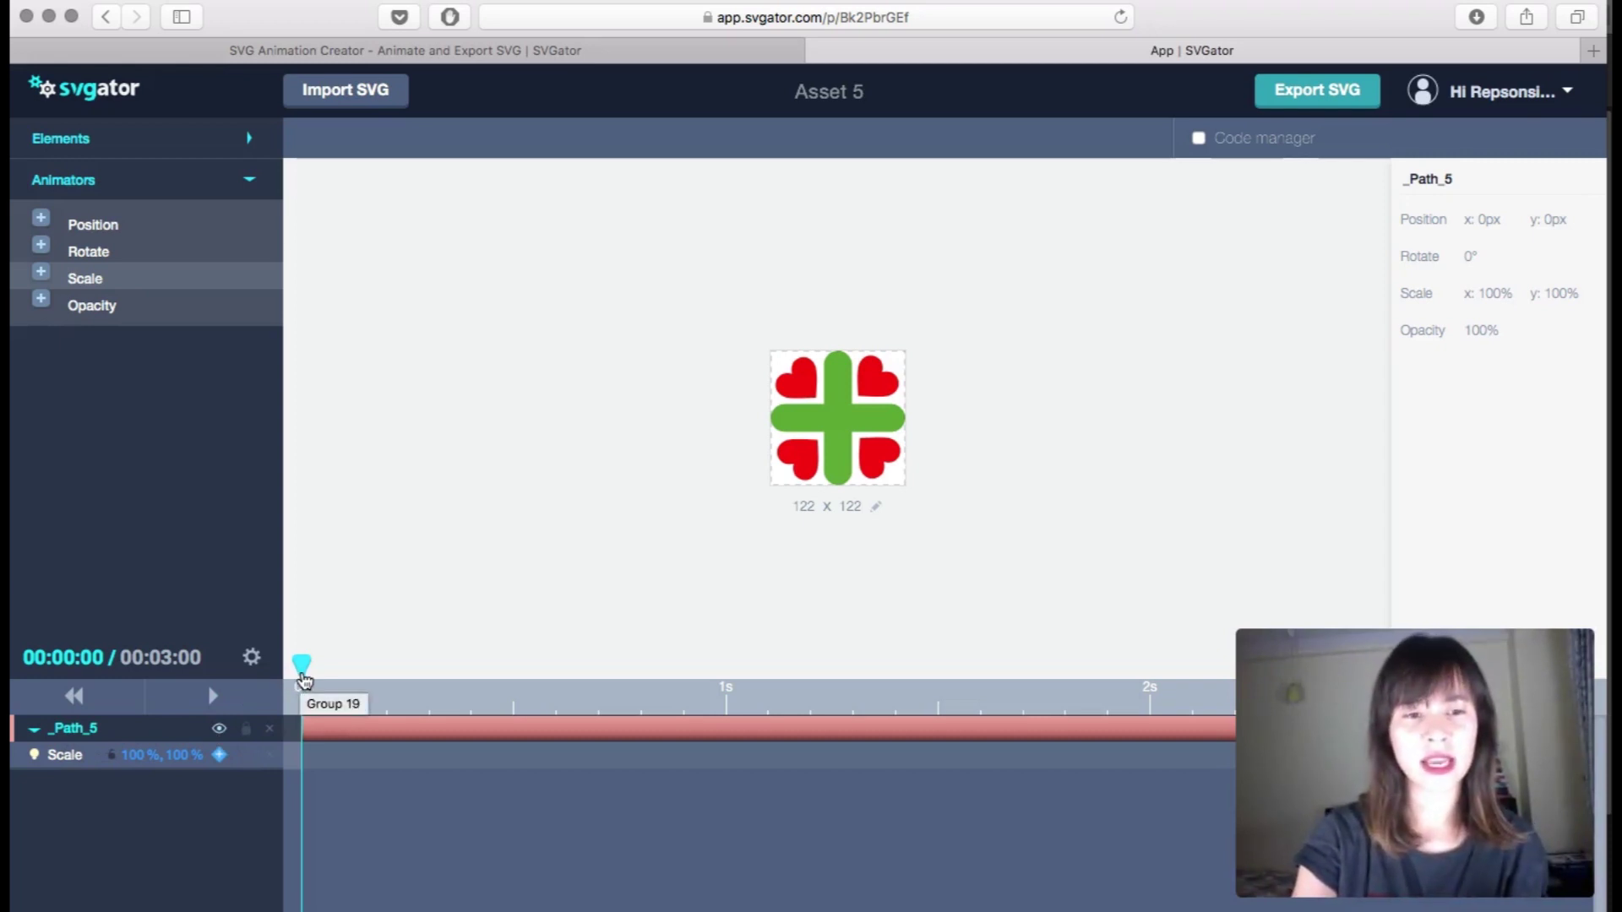
# Step: At about 0.2 s, keyframe Path_5's Scale at 75% by 75%
pyautogui.moveTo(304, 681); pyautogui.dragTo(381, 670)
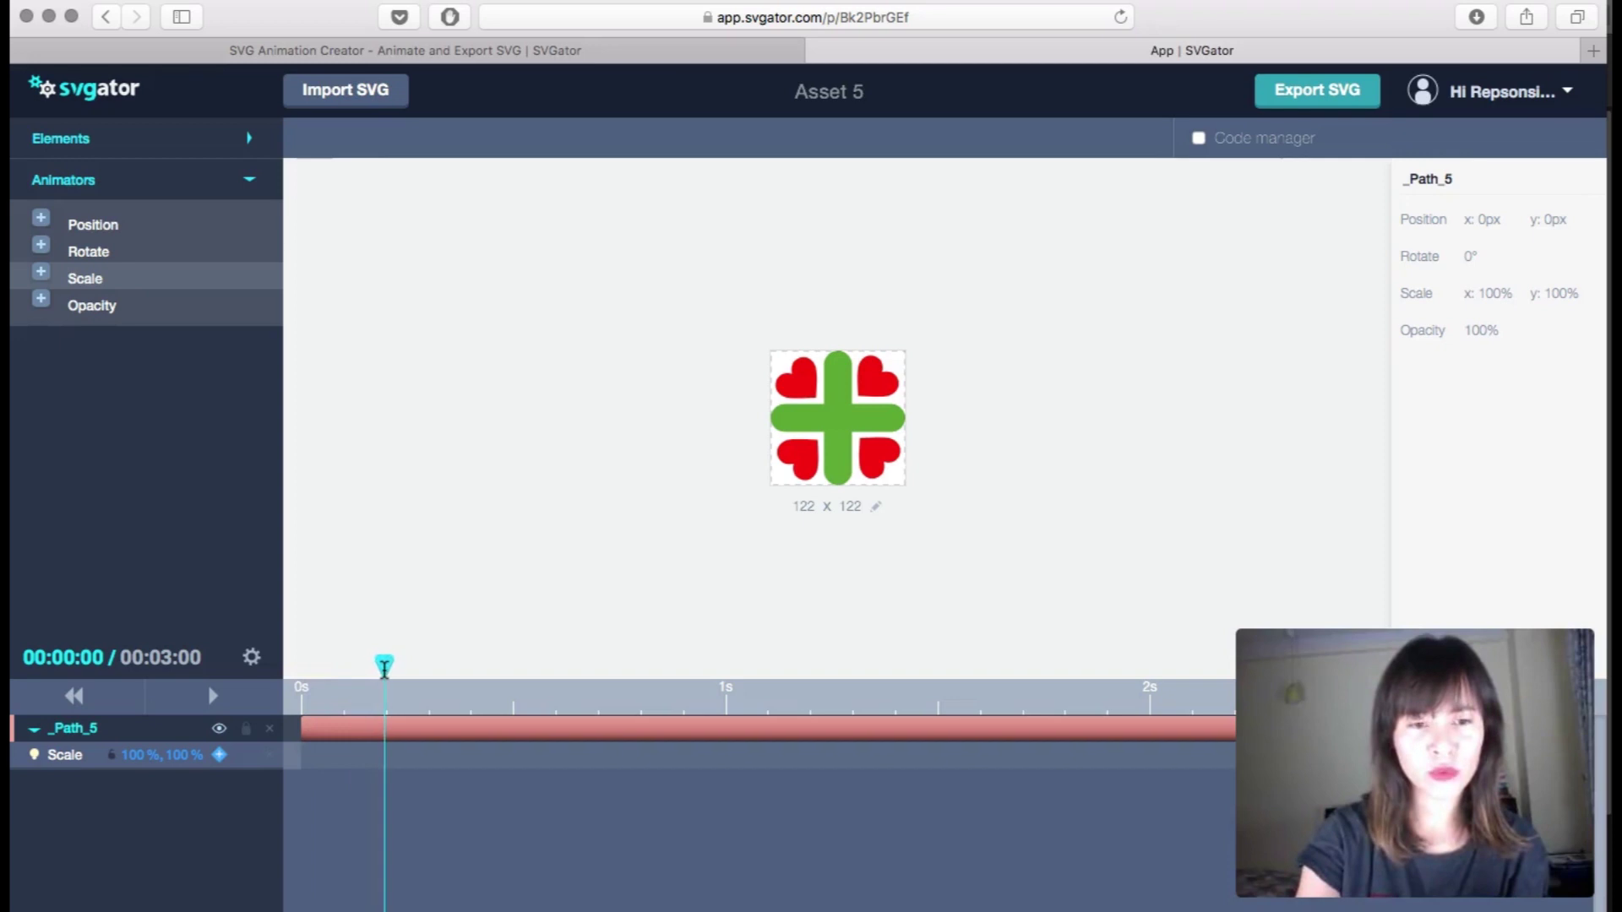
pyautogui.moveTo(385, 669); pyautogui.dragTo(387, 669)
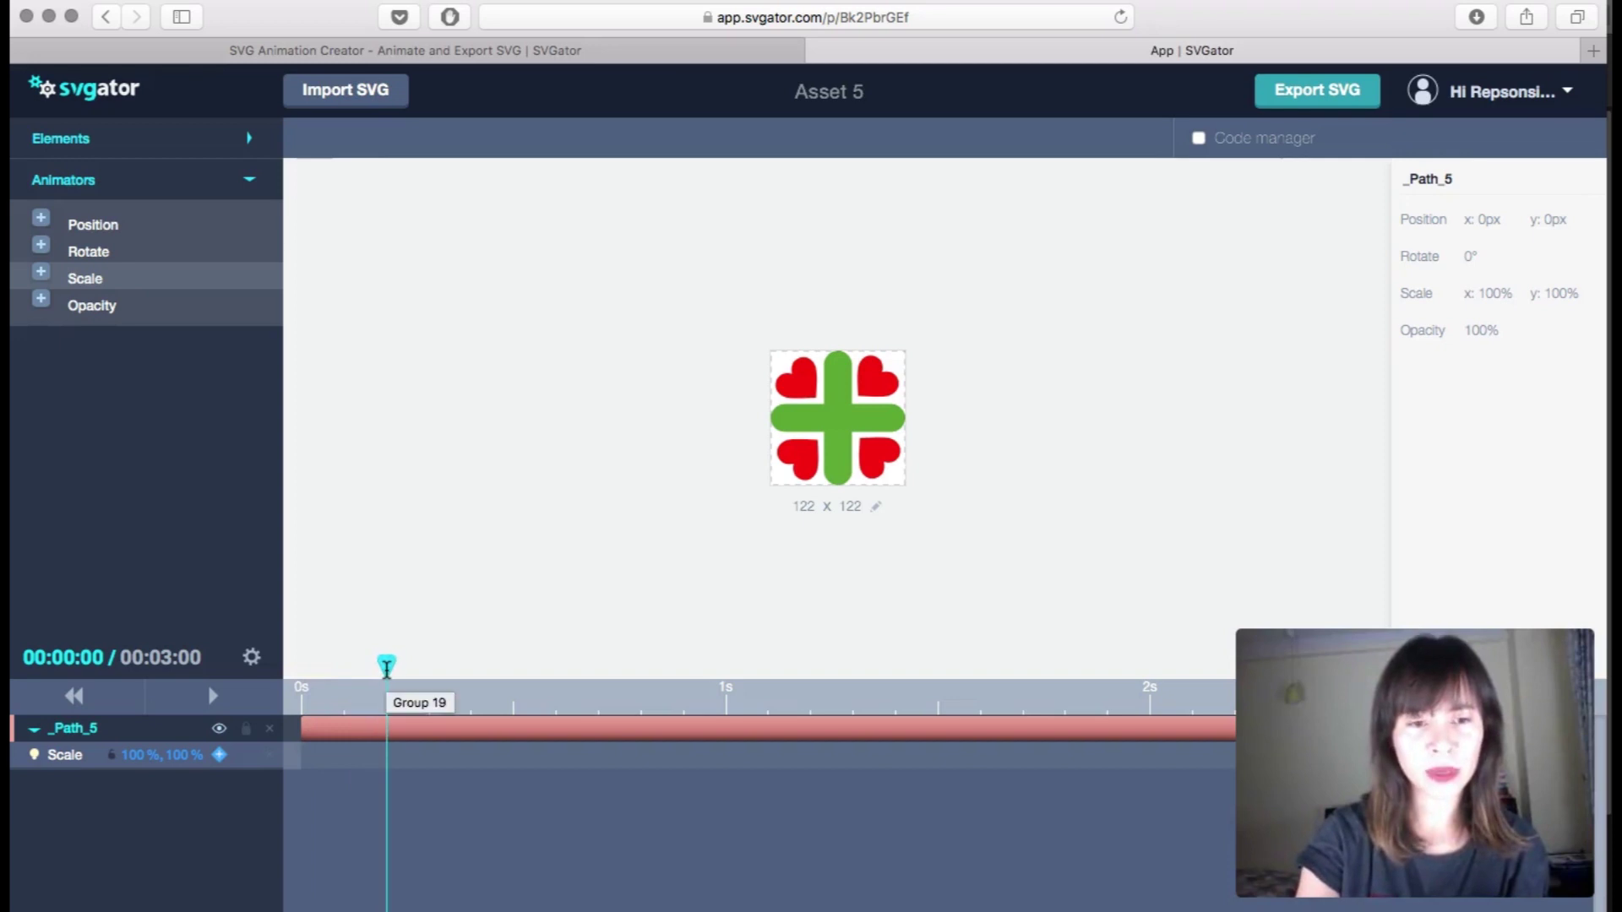
pyautogui.click(220, 757)
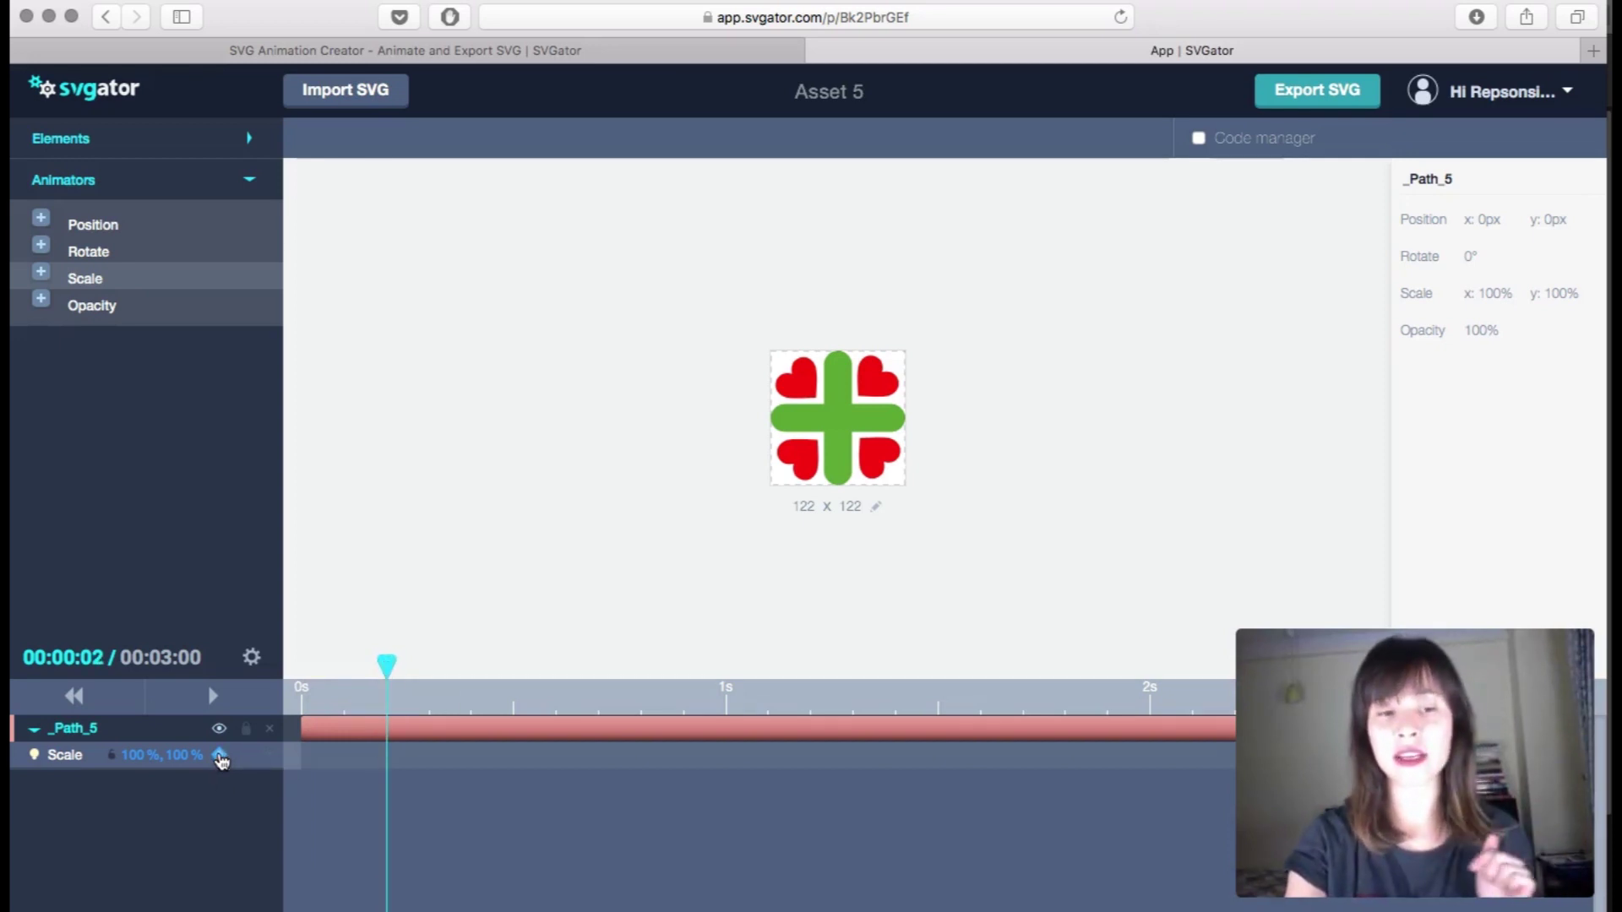
pyautogui.click(134, 756)
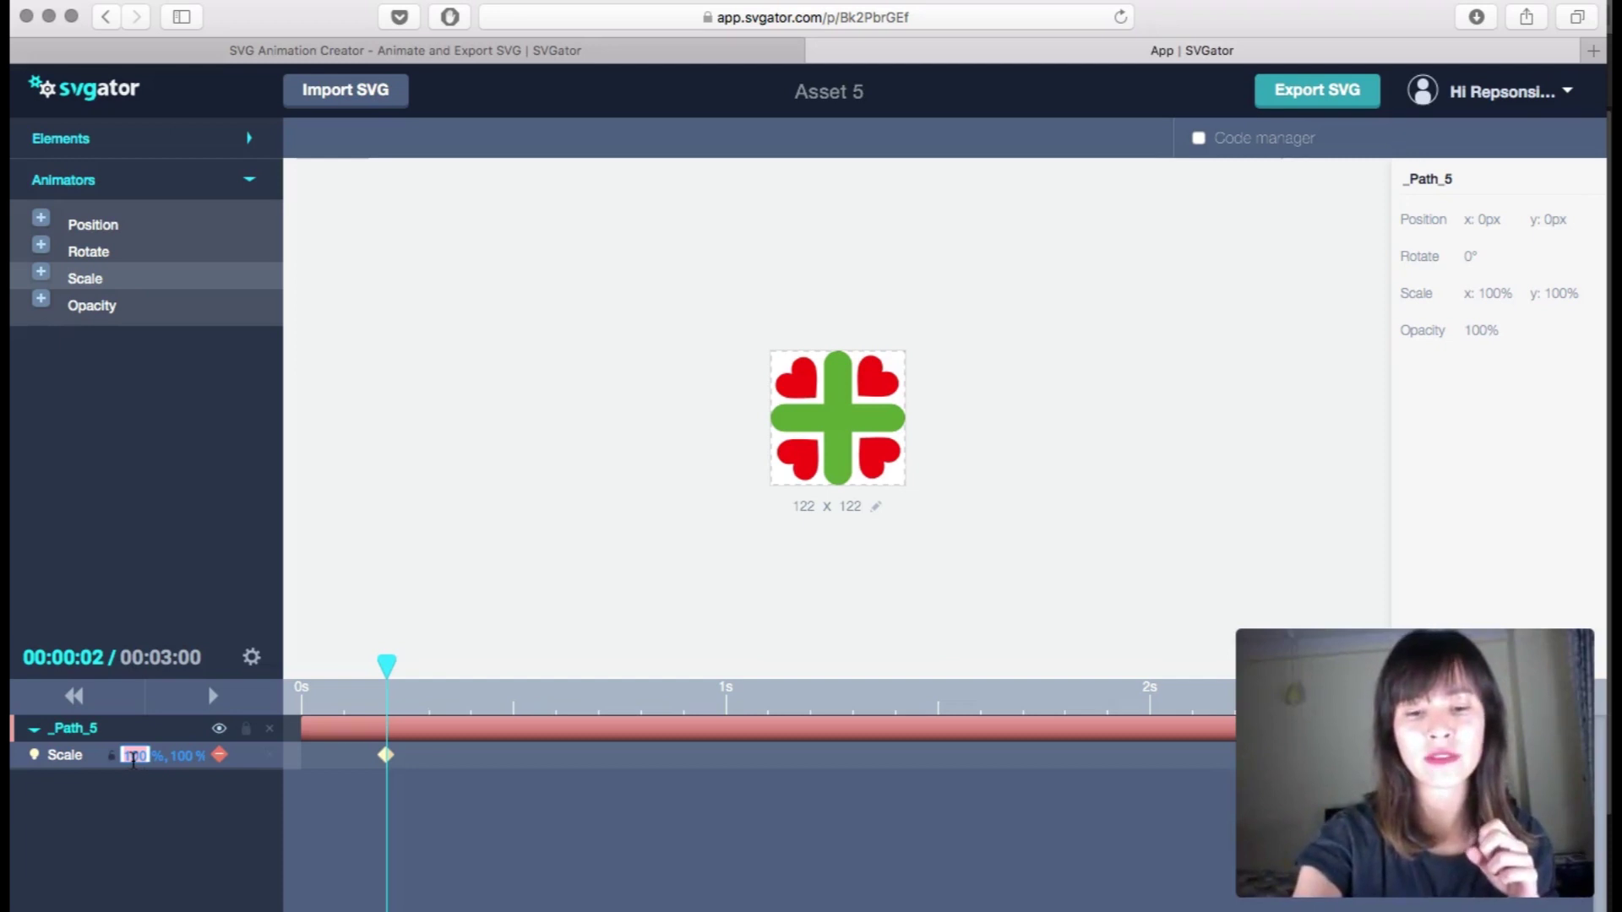
pyautogui.write('75')
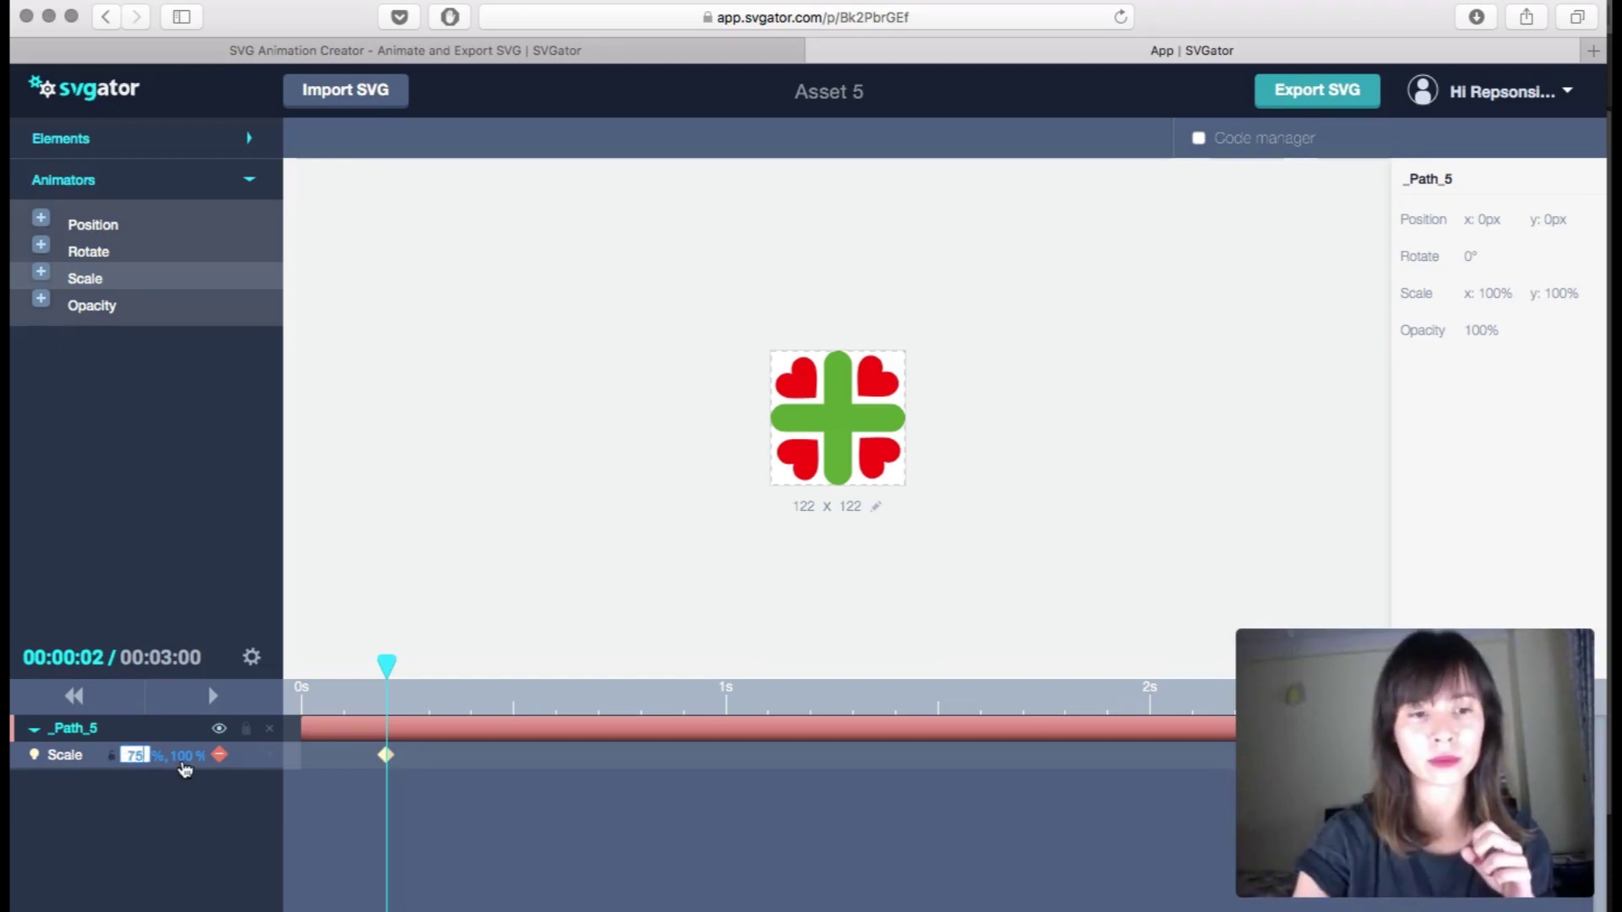
pyautogui.press('Return')
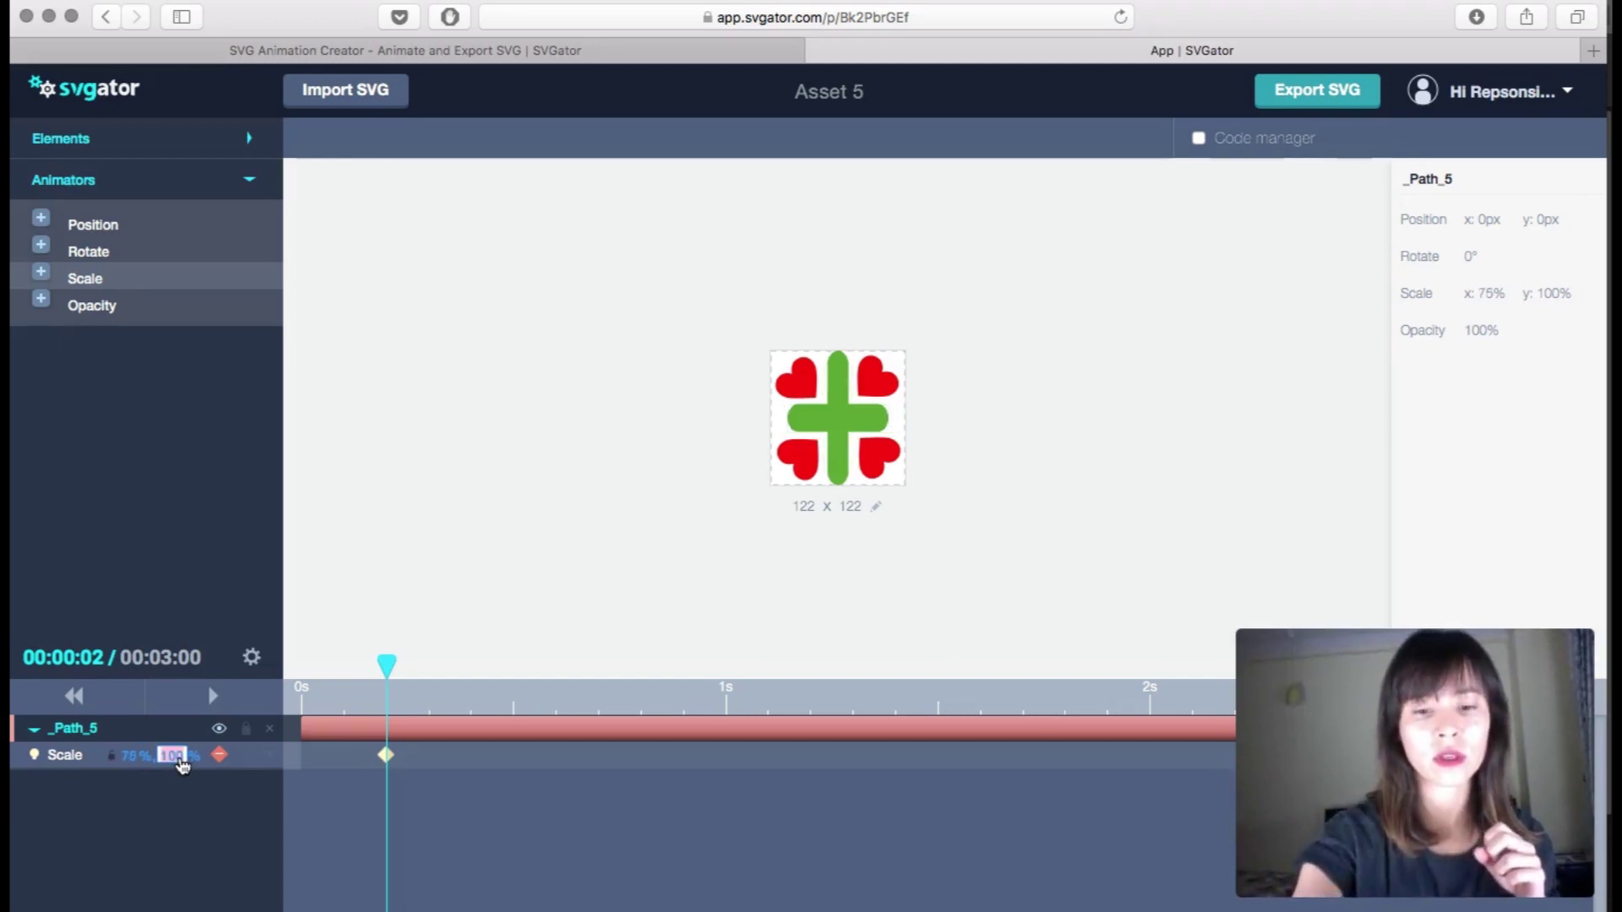
pyautogui.write('75')
pyautogui.press('Return')
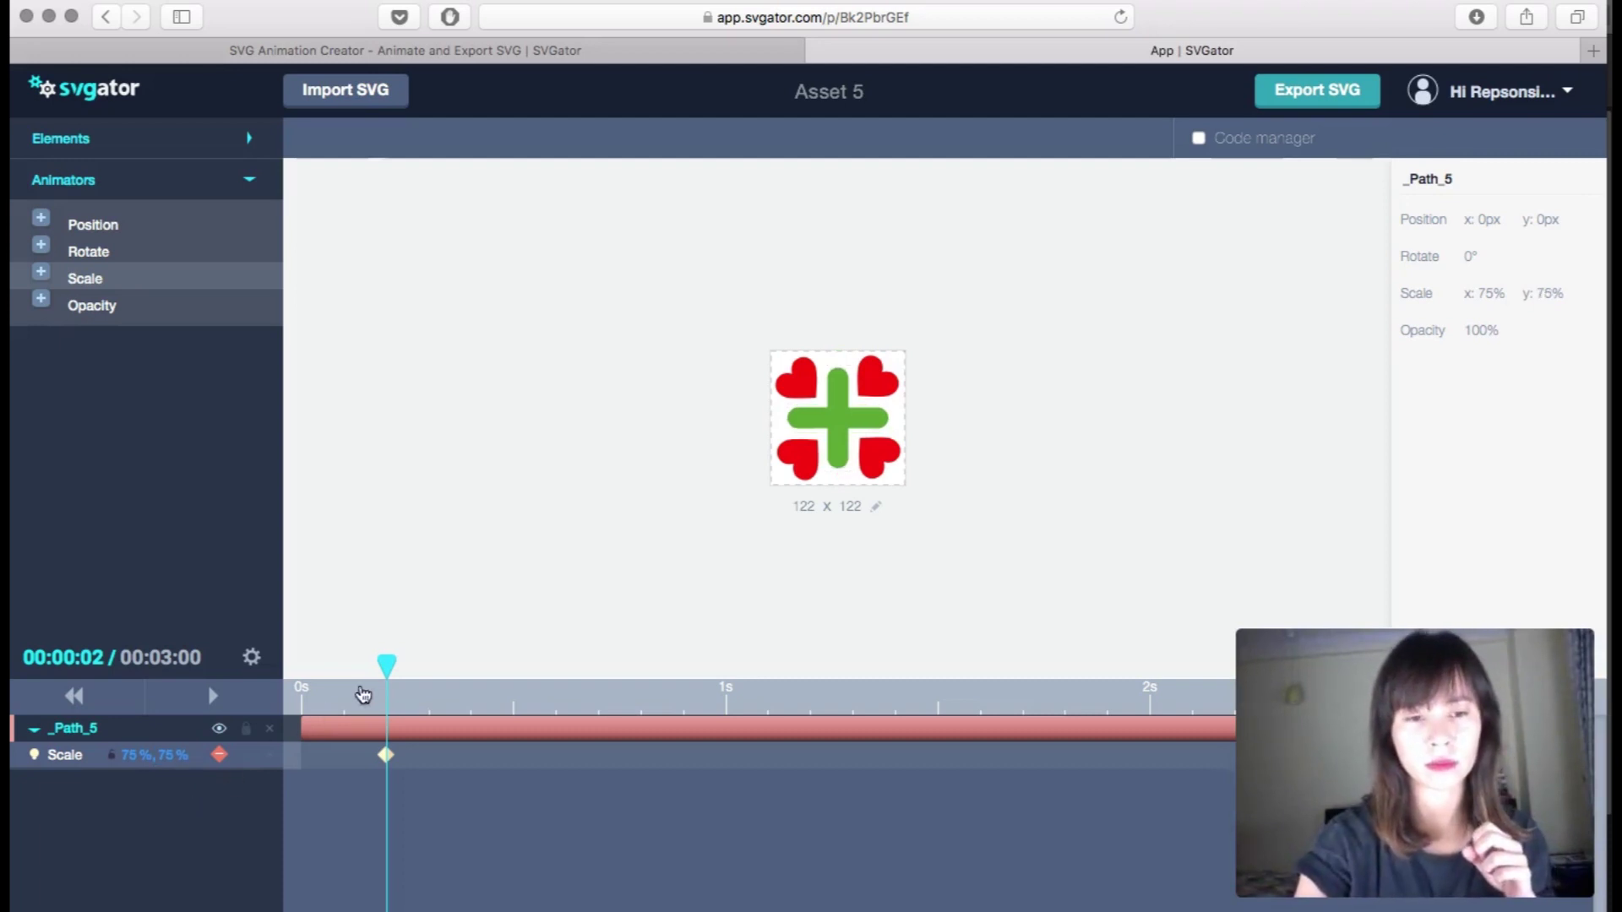
pyautogui.moveTo(389, 675)
pyautogui.mouseDown()
pyautogui.moveTo(554, 671)
pyautogui.moveTo(556, 748)
pyautogui.mouseUp()
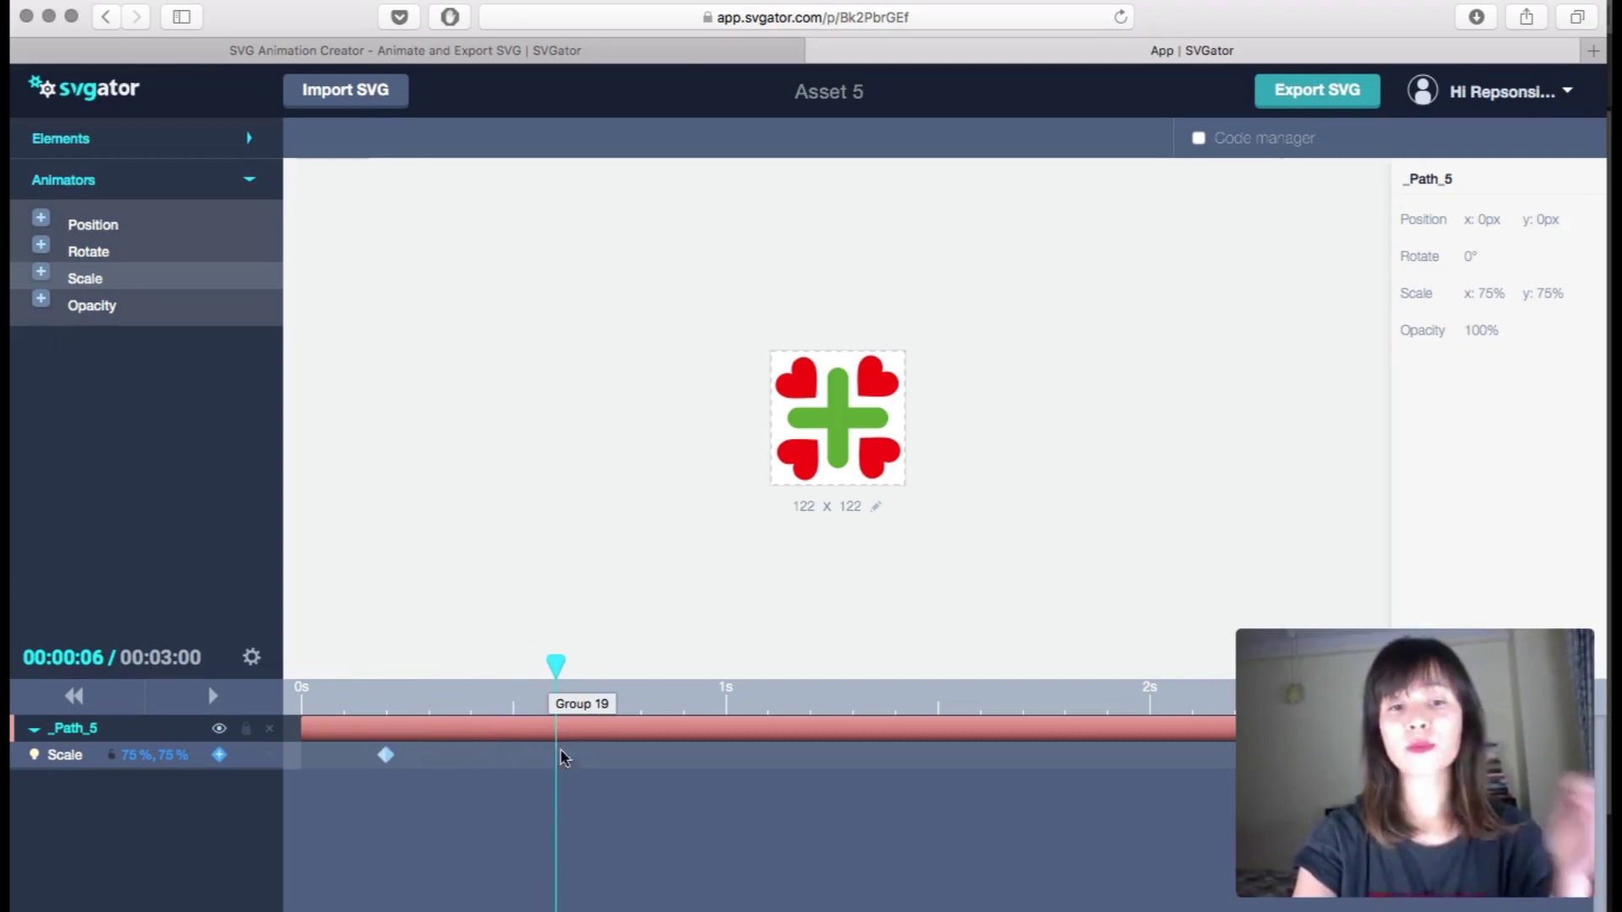
# Step: Keyframe the cross's Scale at 95% at 0.6 s and 80% at 1 s
pyautogui.click(218, 755)
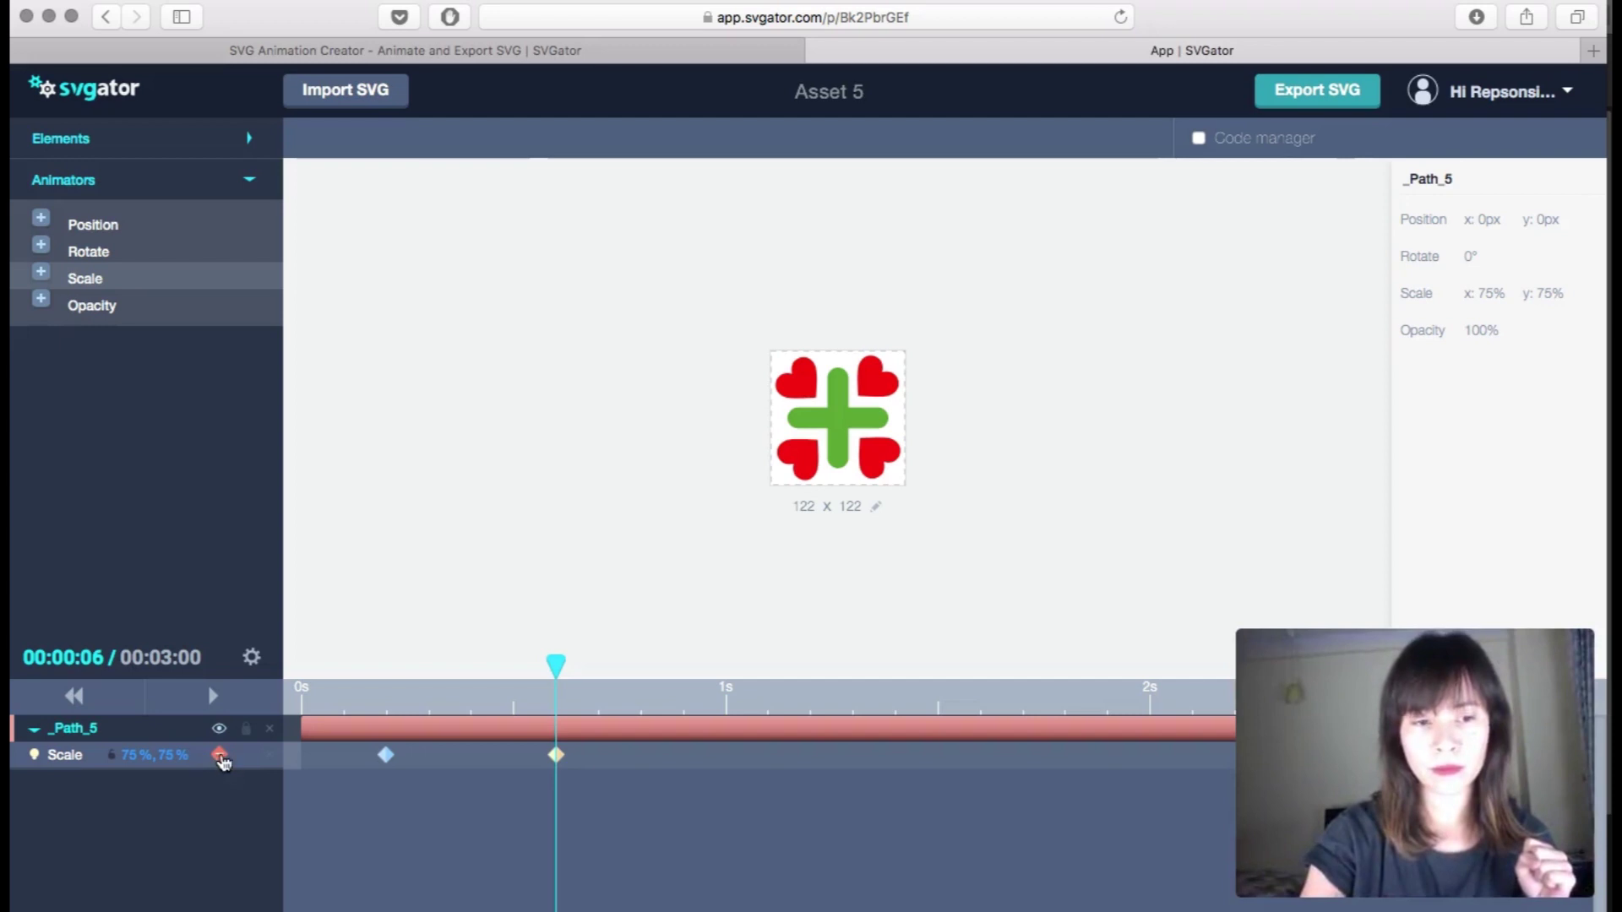
pyautogui.click(131, 758)
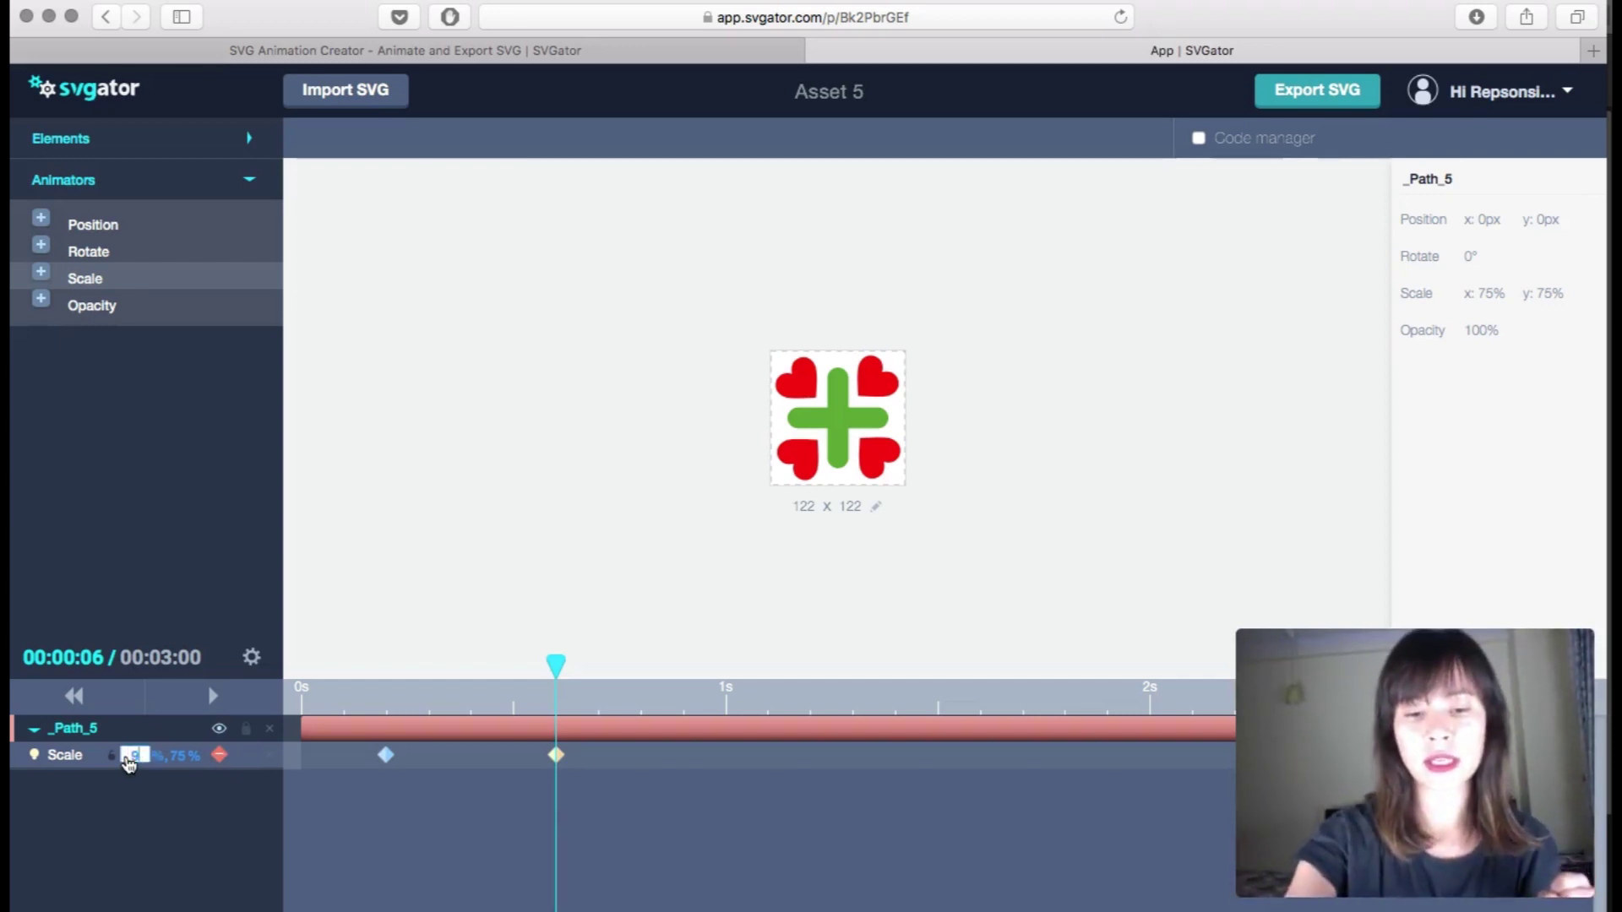
pyautogui.write('95')
pyautogui.press('Return')
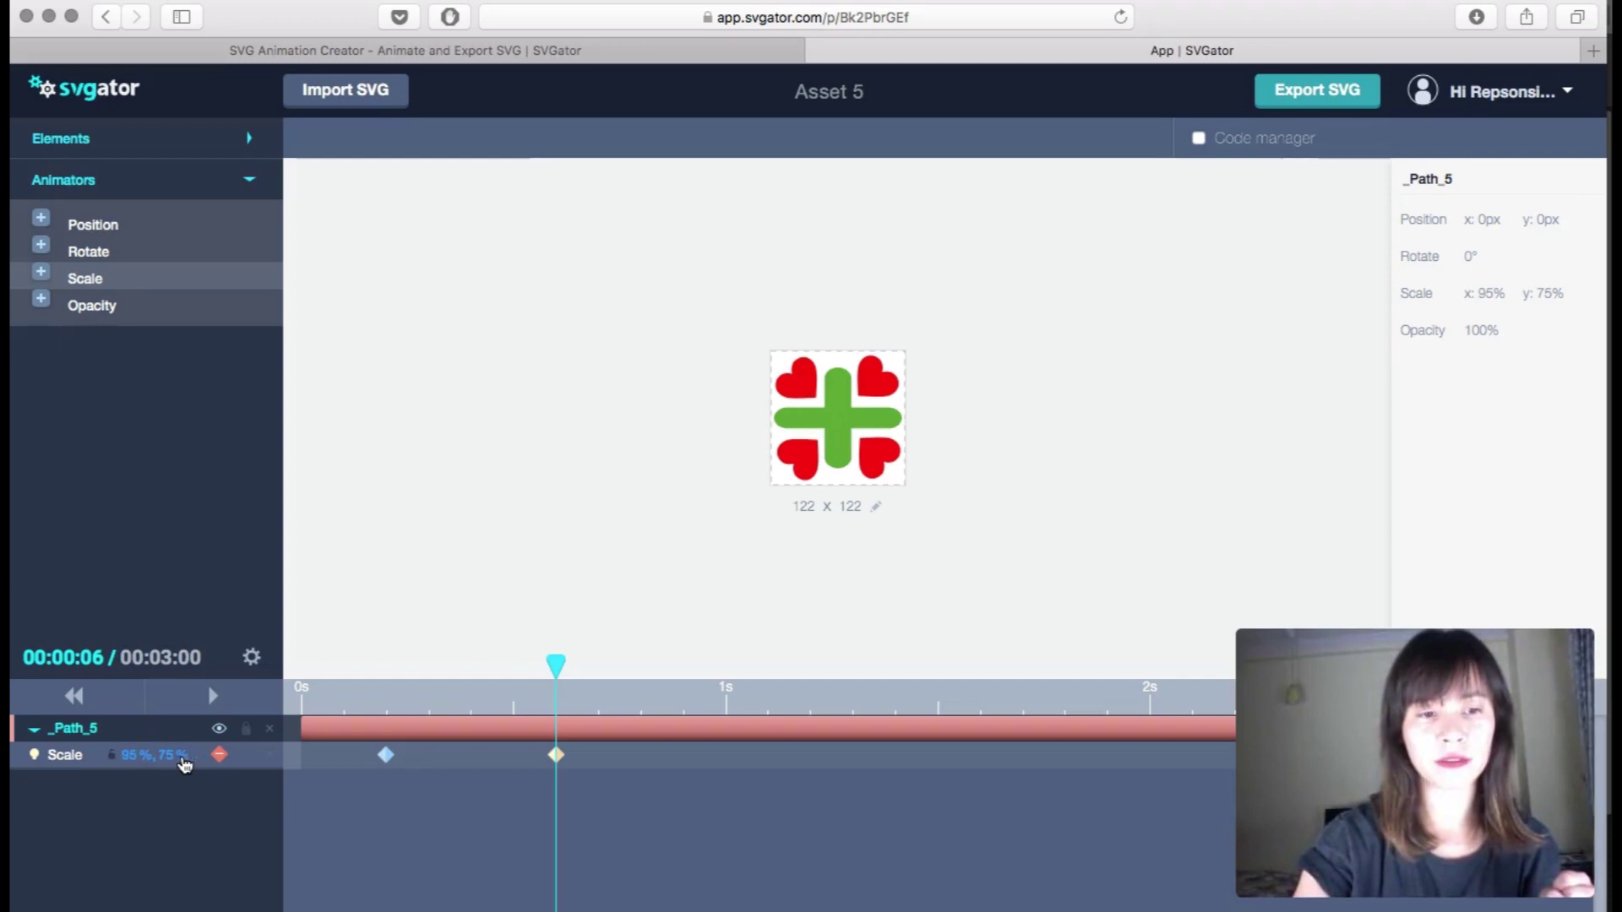
pyautogui.click(173, 756)
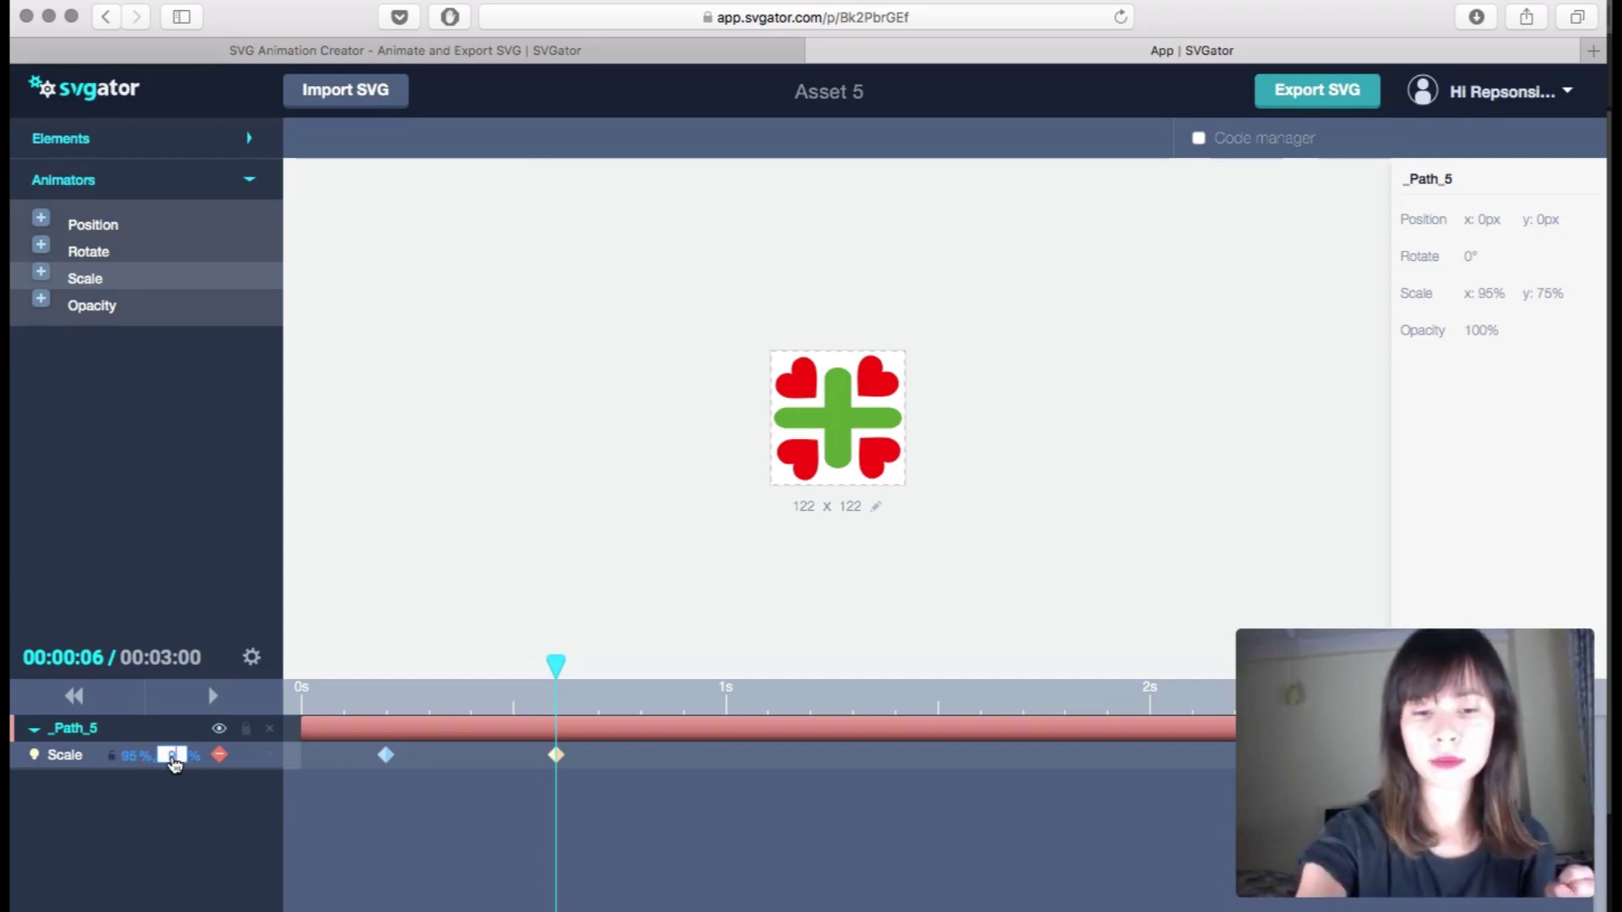
pyautogui.write('95')
pyautogui.press('Return')
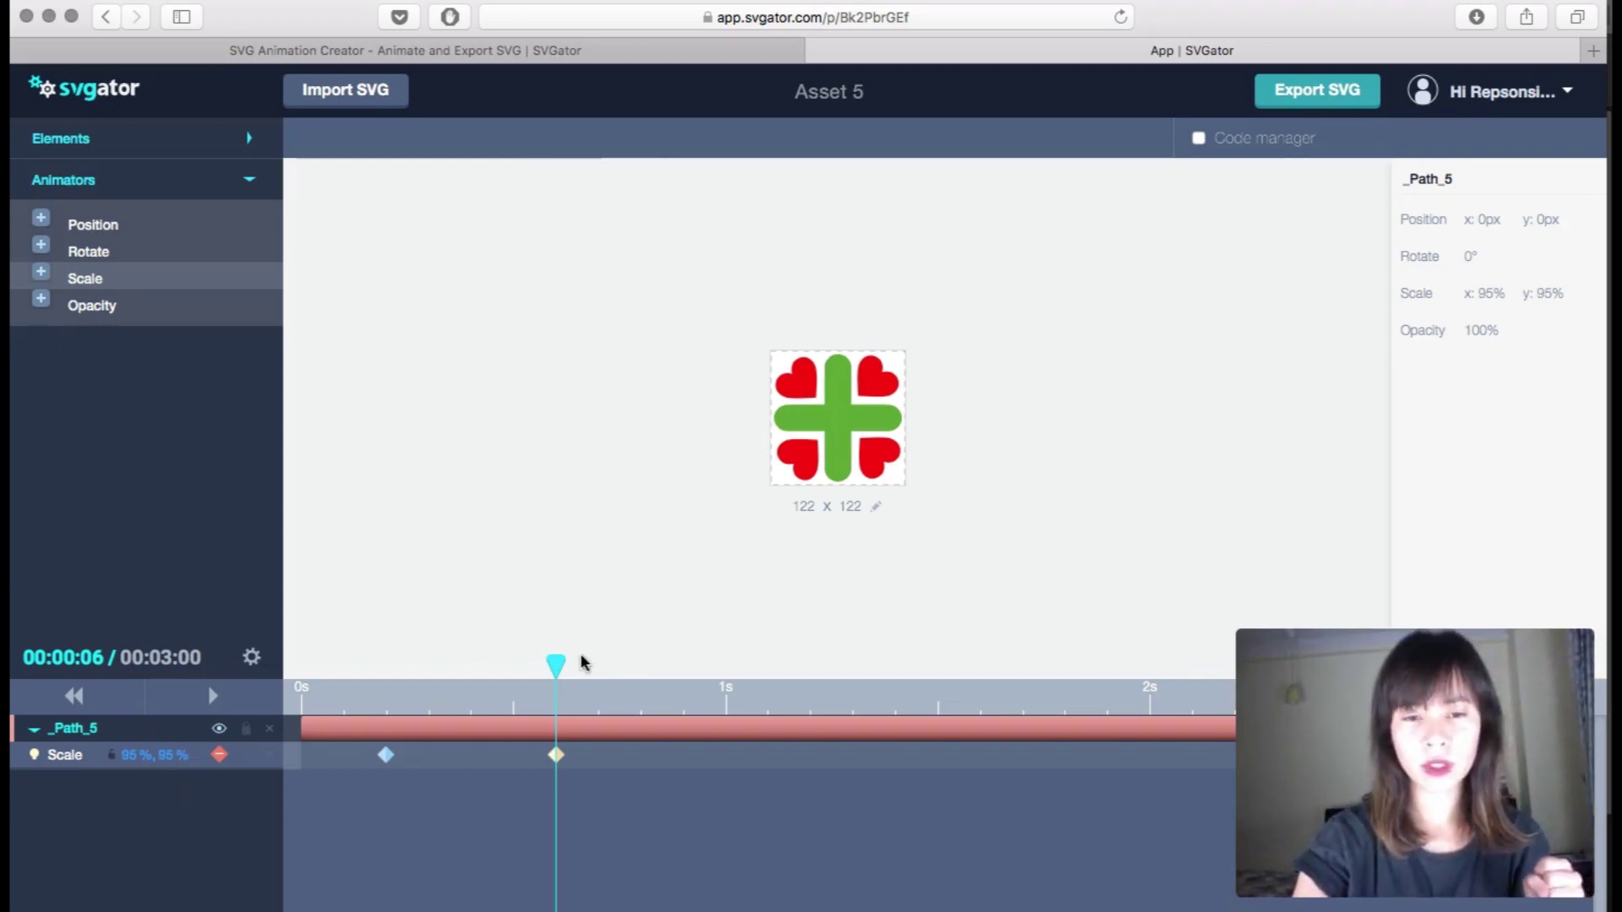
pyautogui.moveTo(556, 664); pyautogui.dragTo(726, 666)
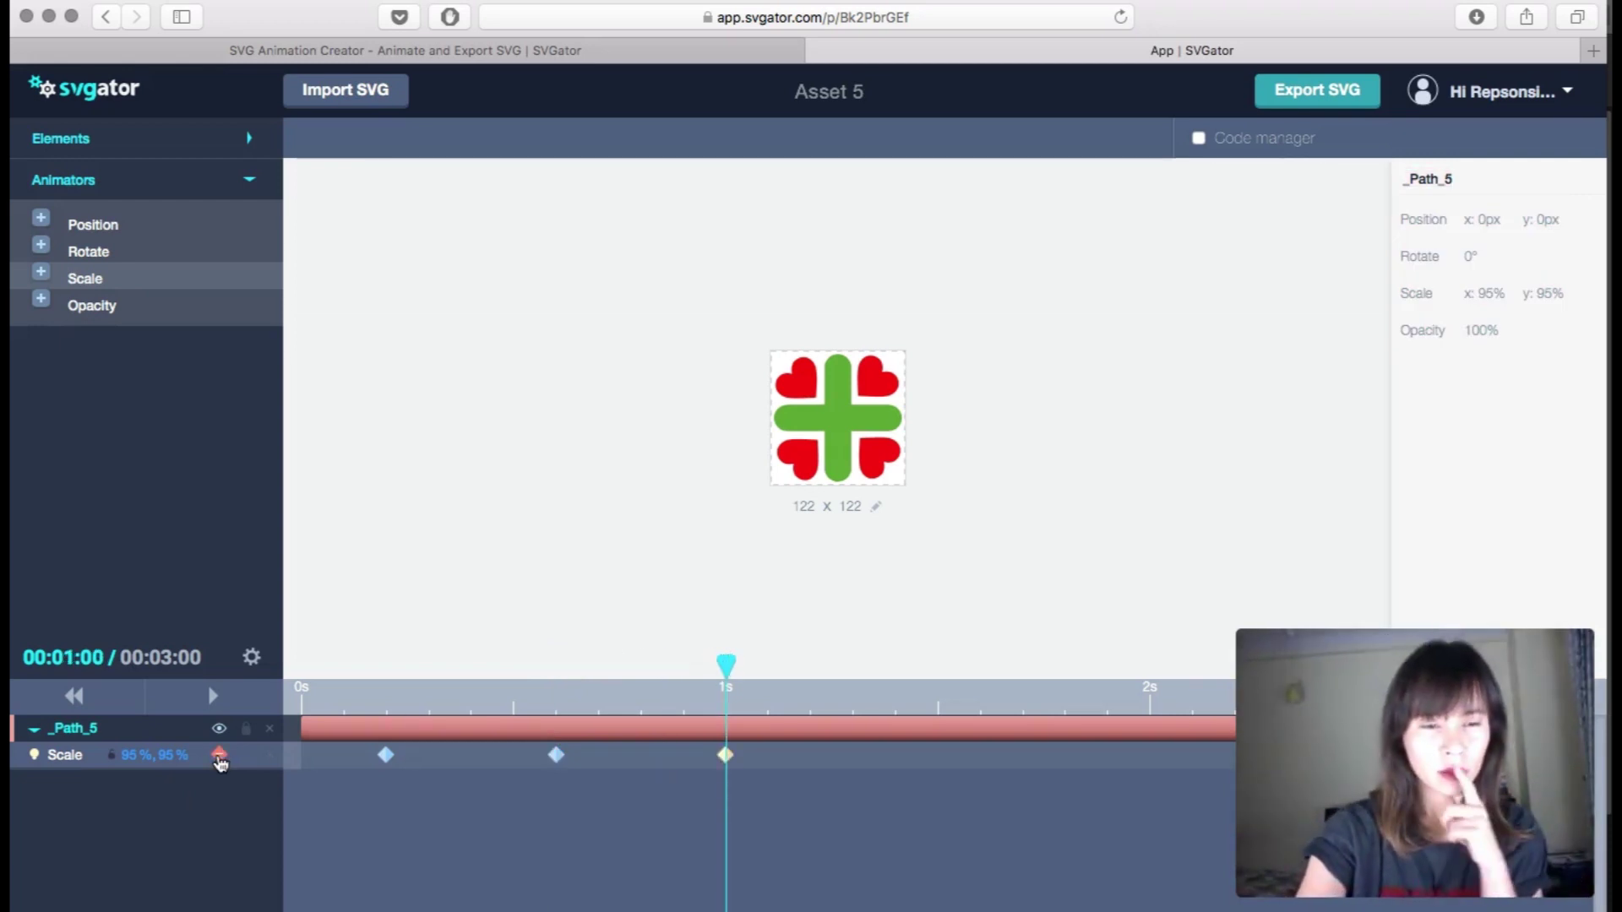
pyautogui.click(132, 765)
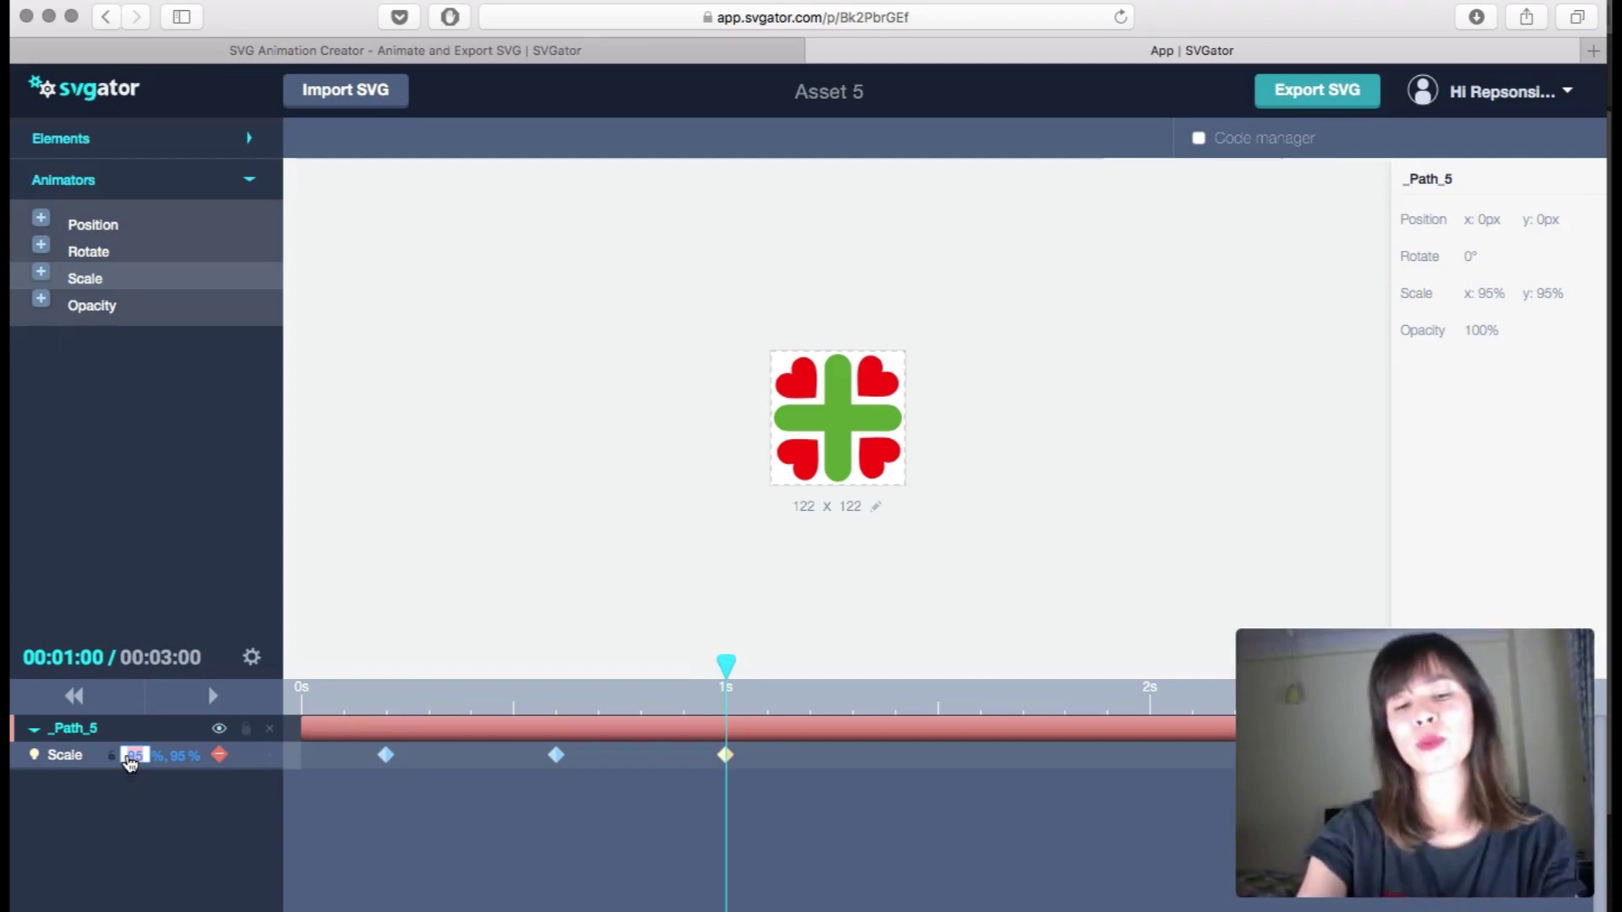
pyautogui.write('80')
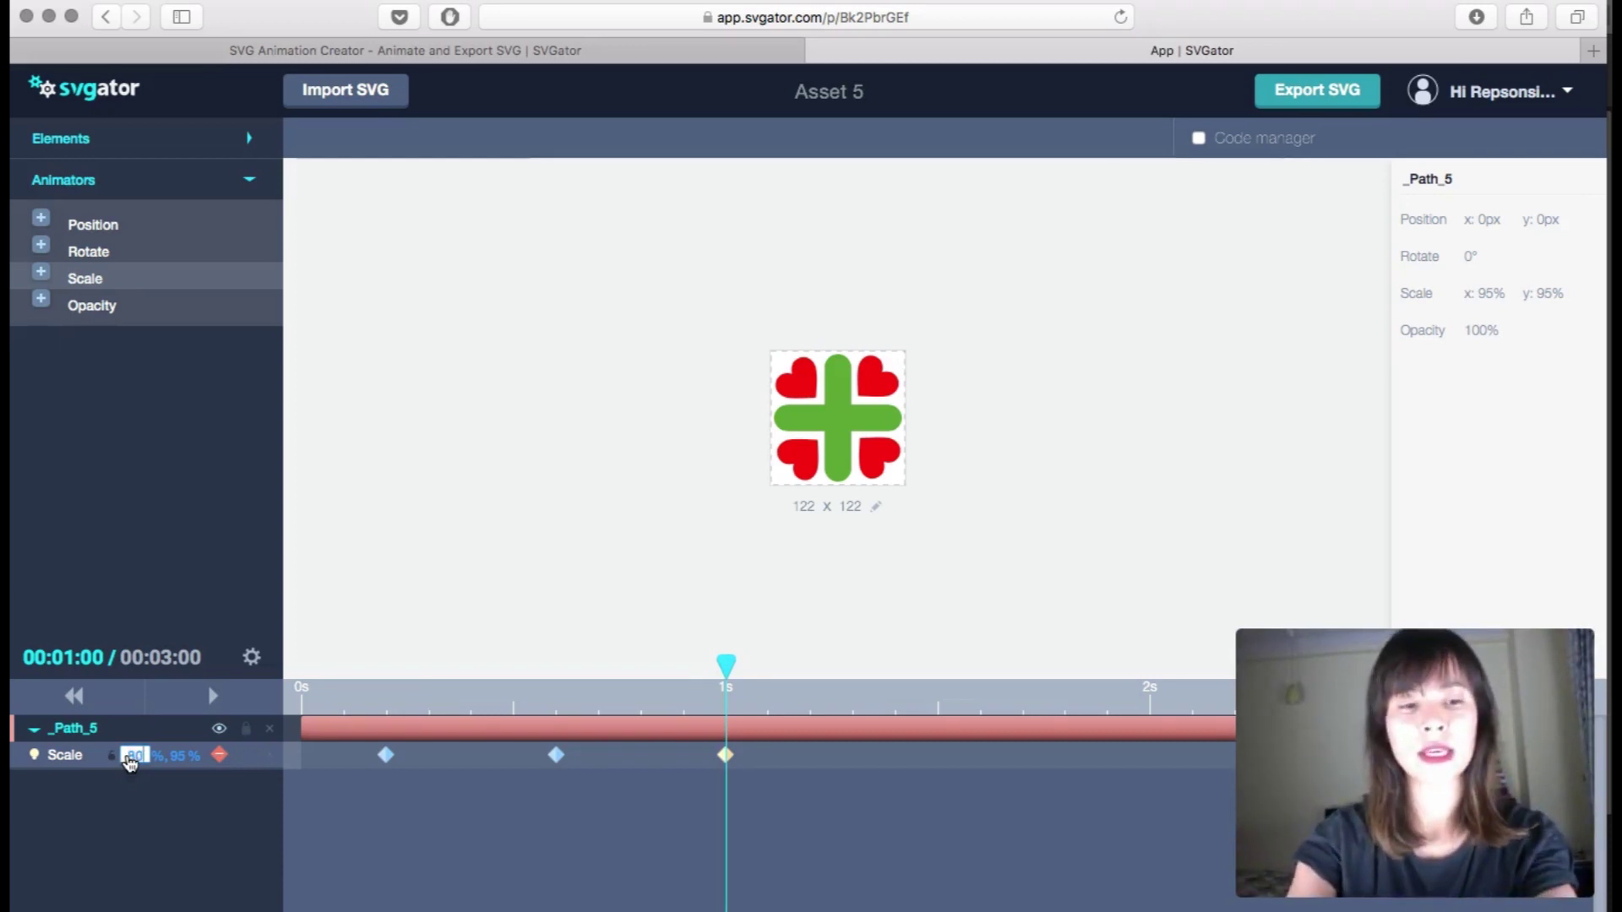
pyautogui.click(173, 756)
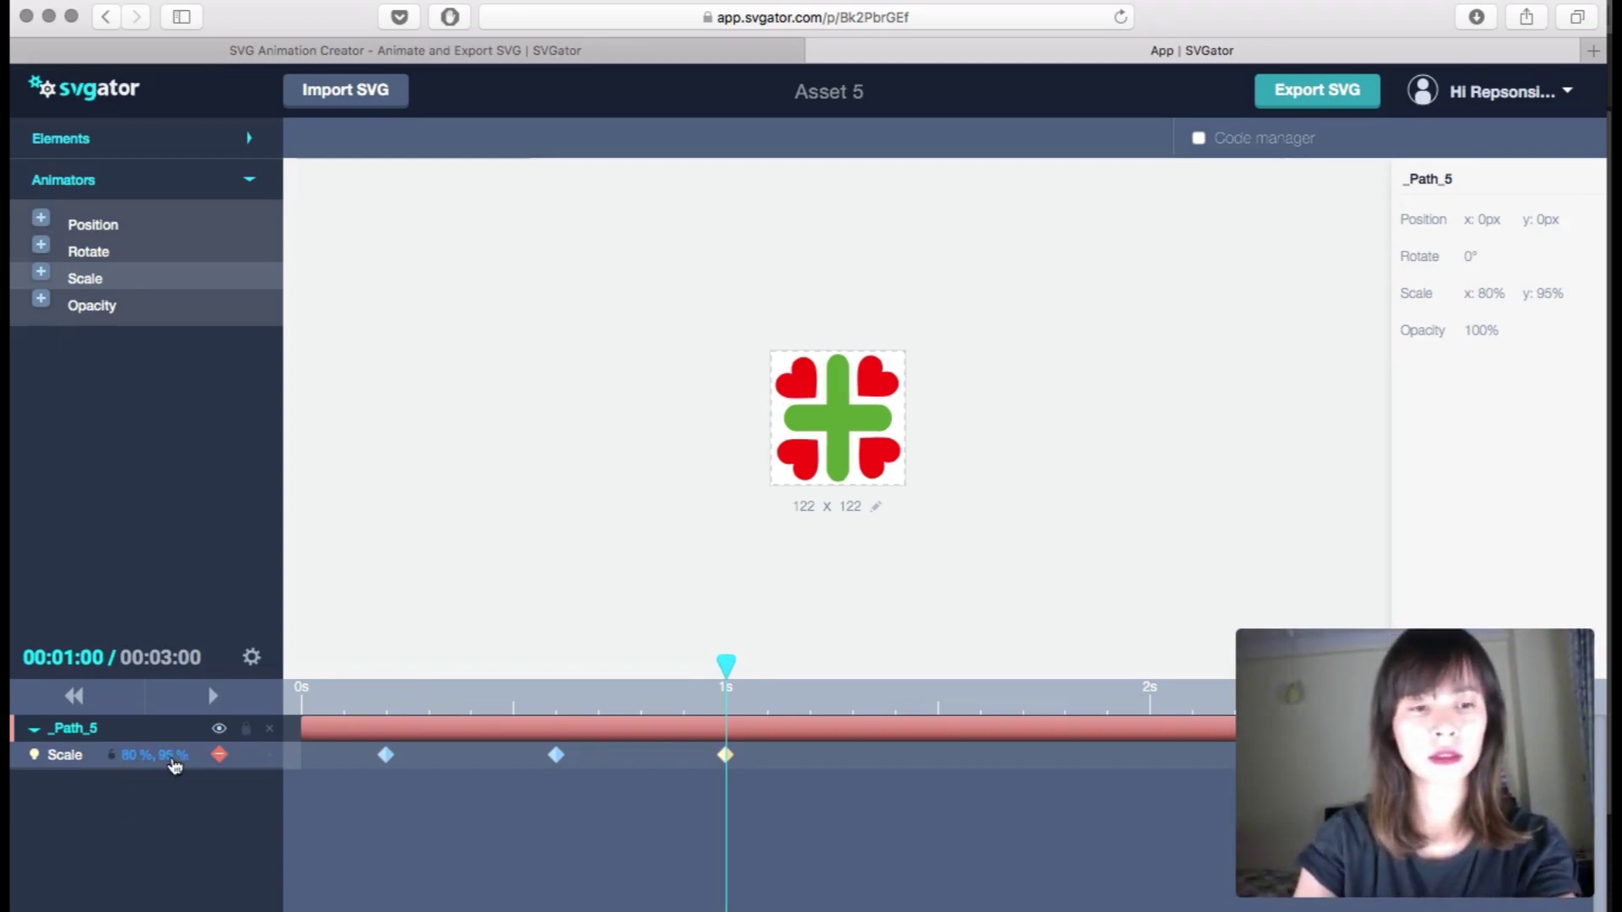
pyautogui.write('80')
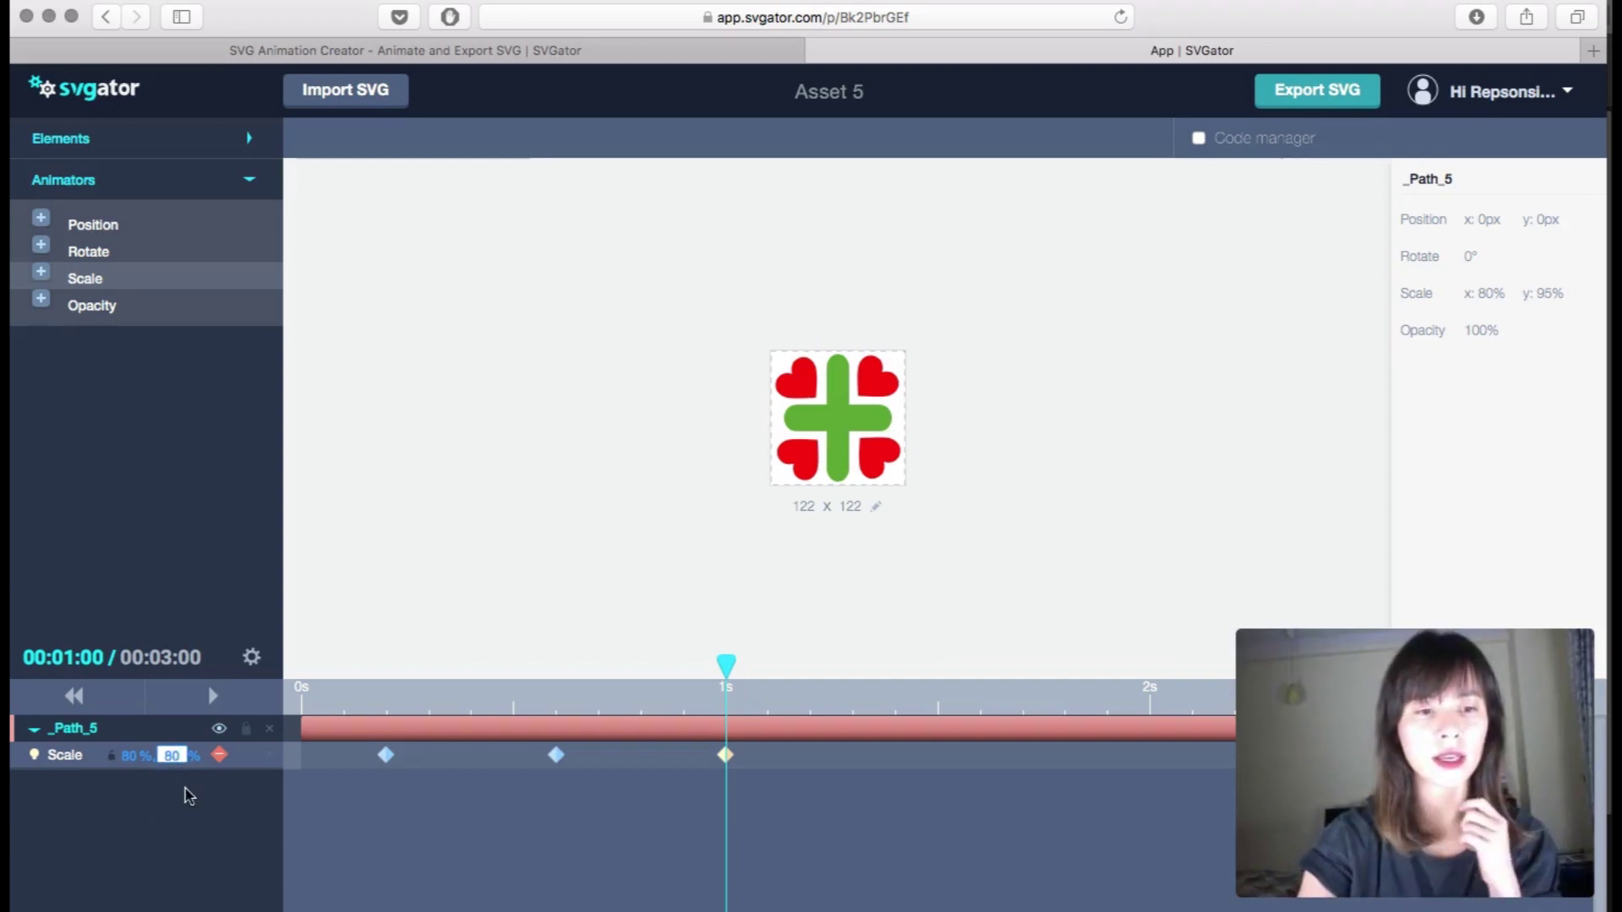
pyautogui.press('Return')
# Step: Keyframe Scale at 70% at 1.4 s and 100% at 2 s, then rewind
pyautogui.moveTo(727, 673); pyautogui.dragTo(896, 673)
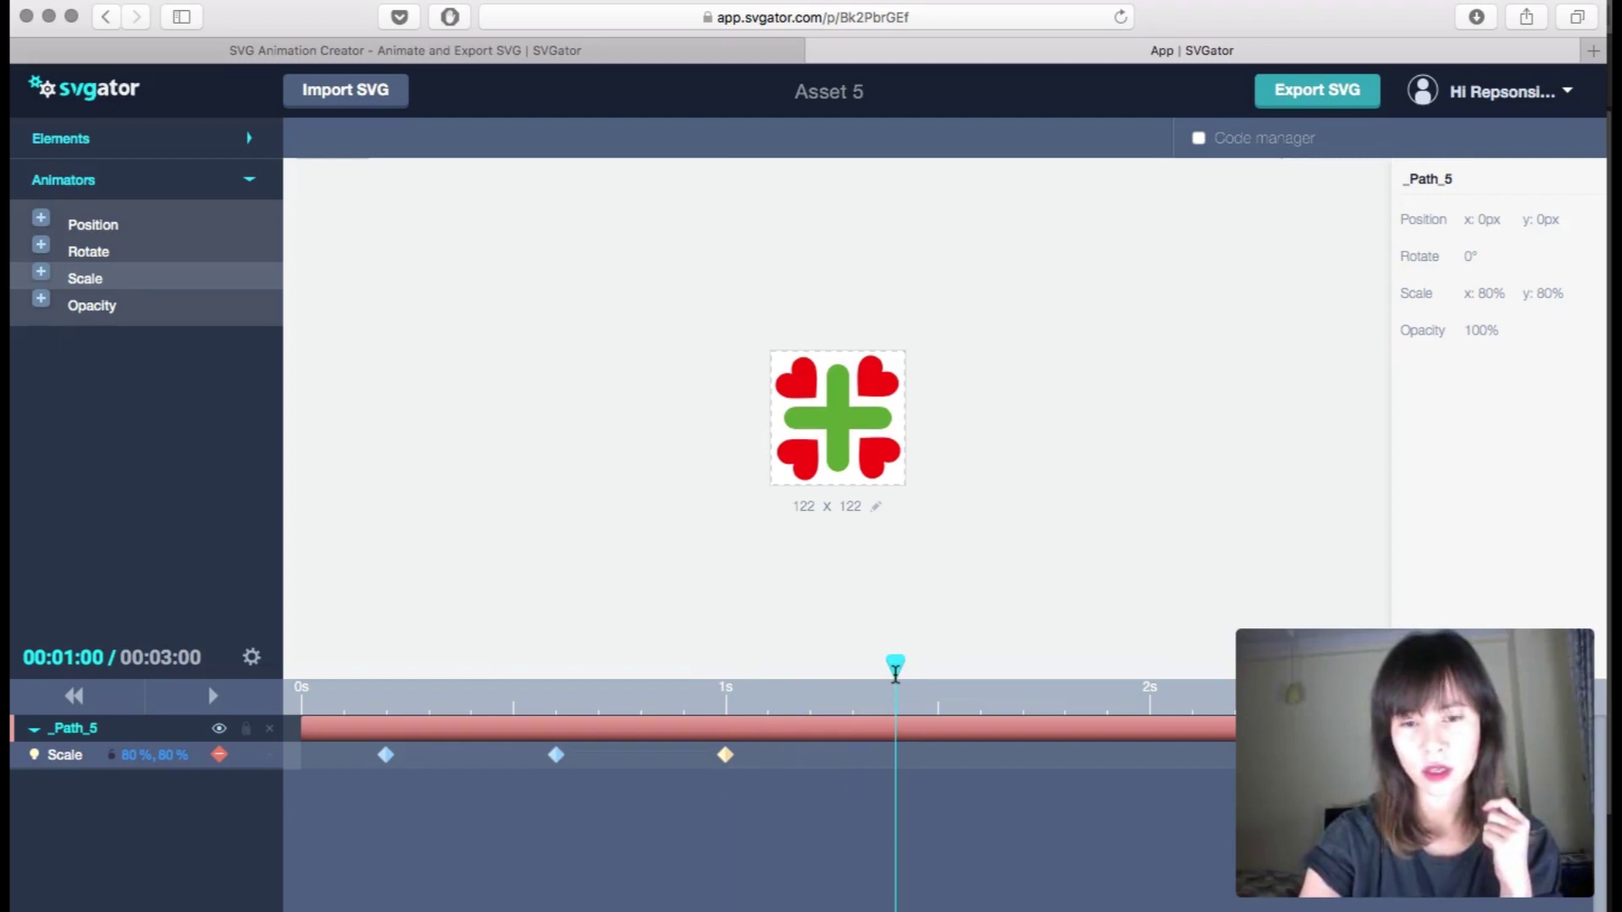
pyautogui.click(141, 764)
pyautogui.write('70')
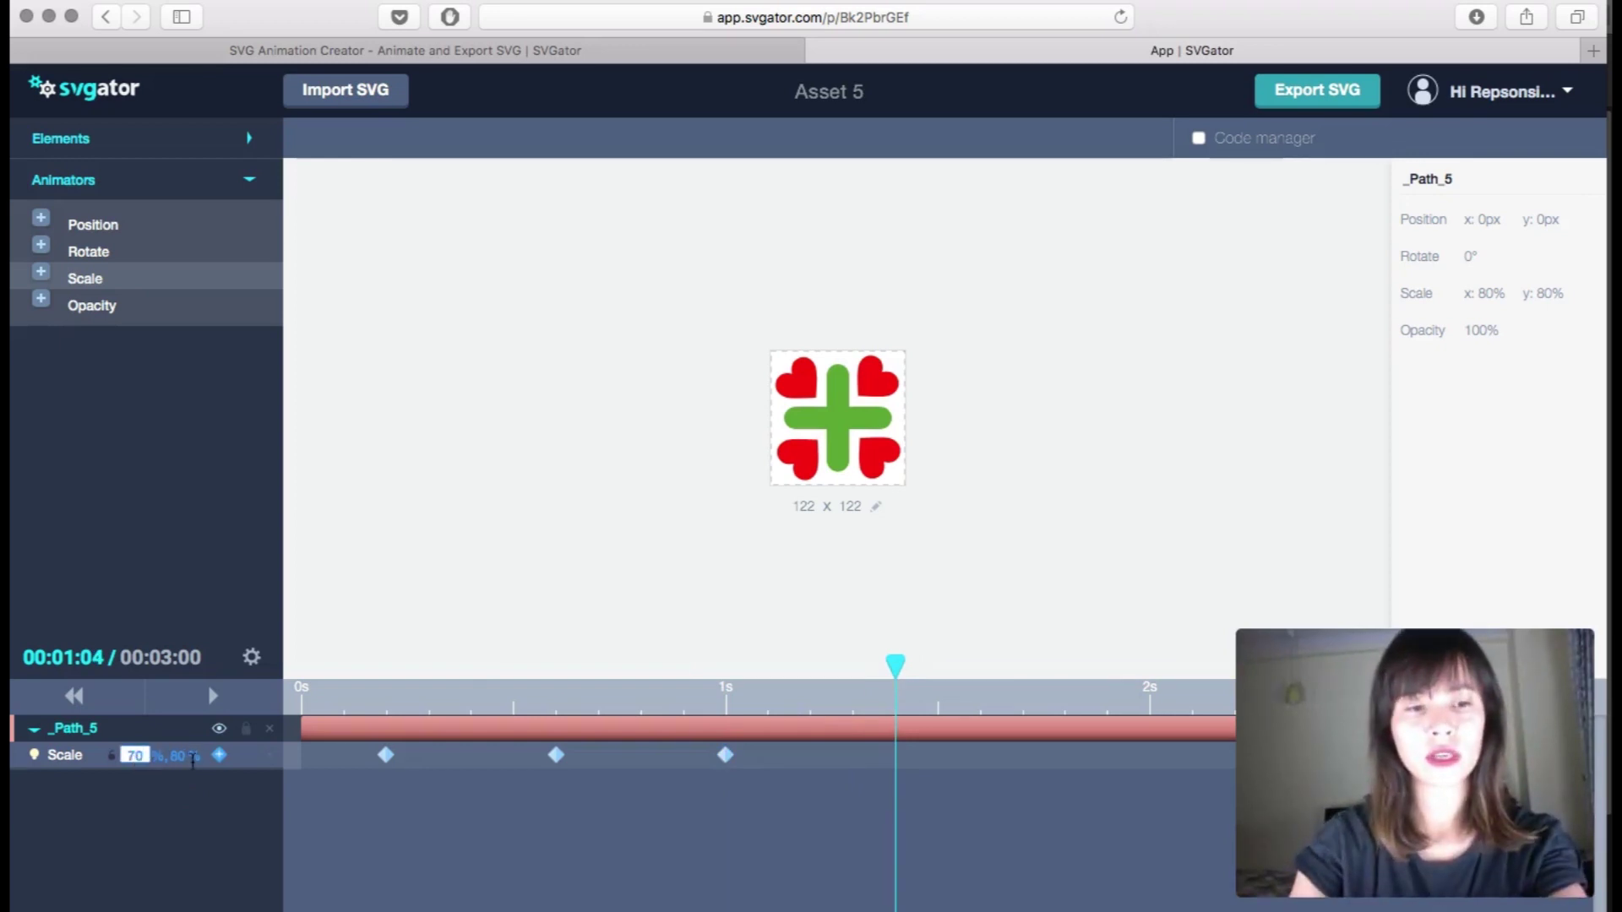
pyautogui.press('Return')
pyautogui.click(170, 755)
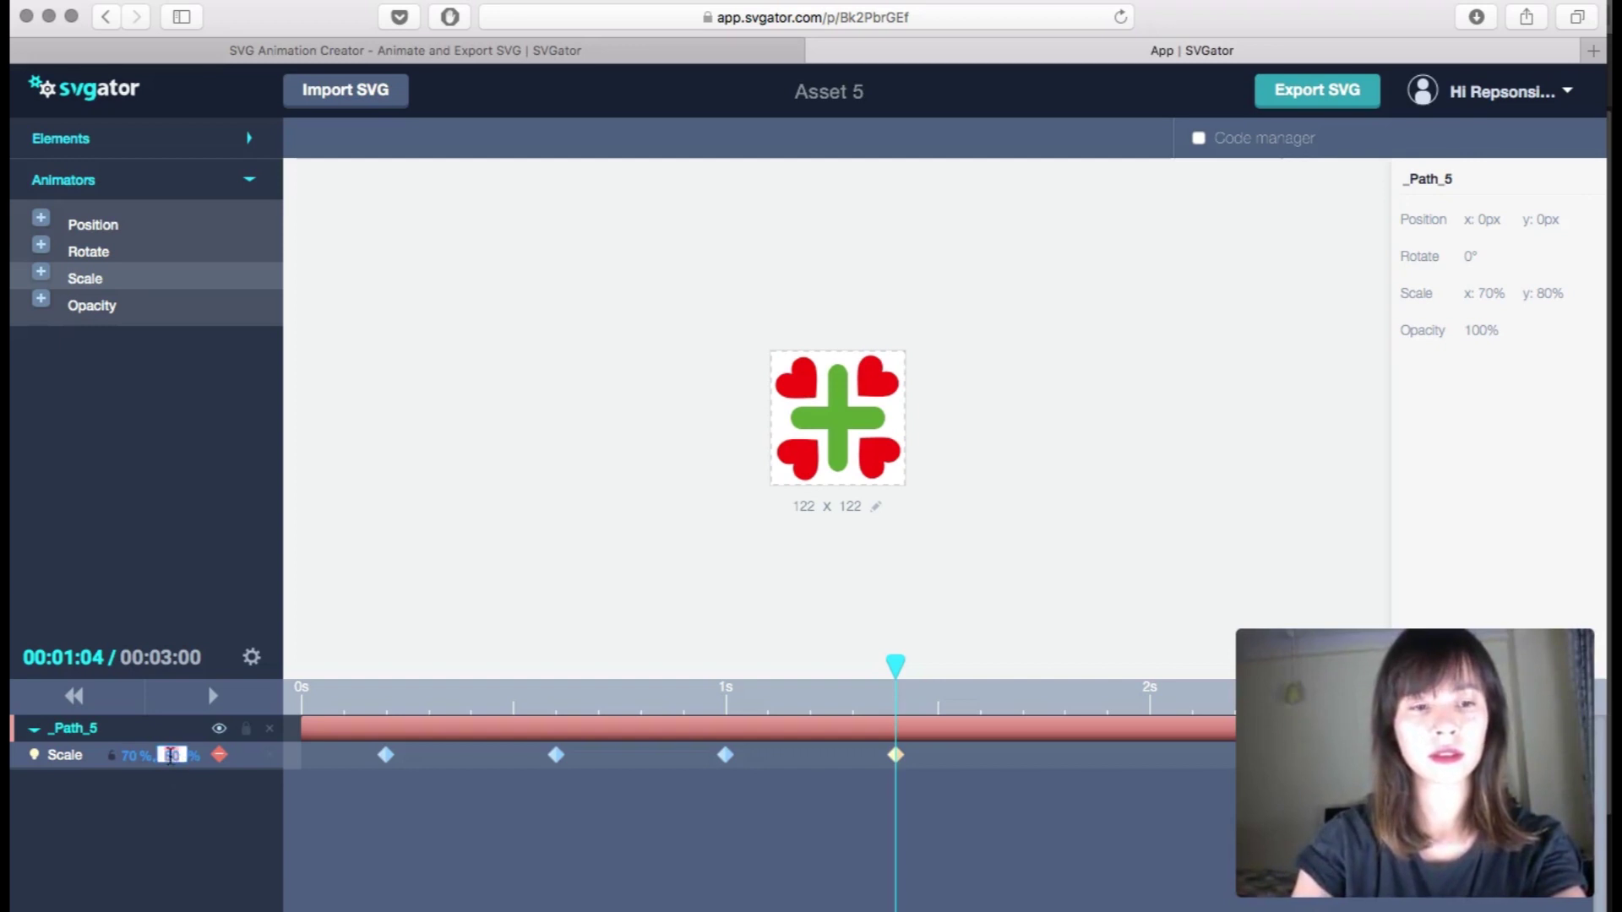
pyautogui.write('70')
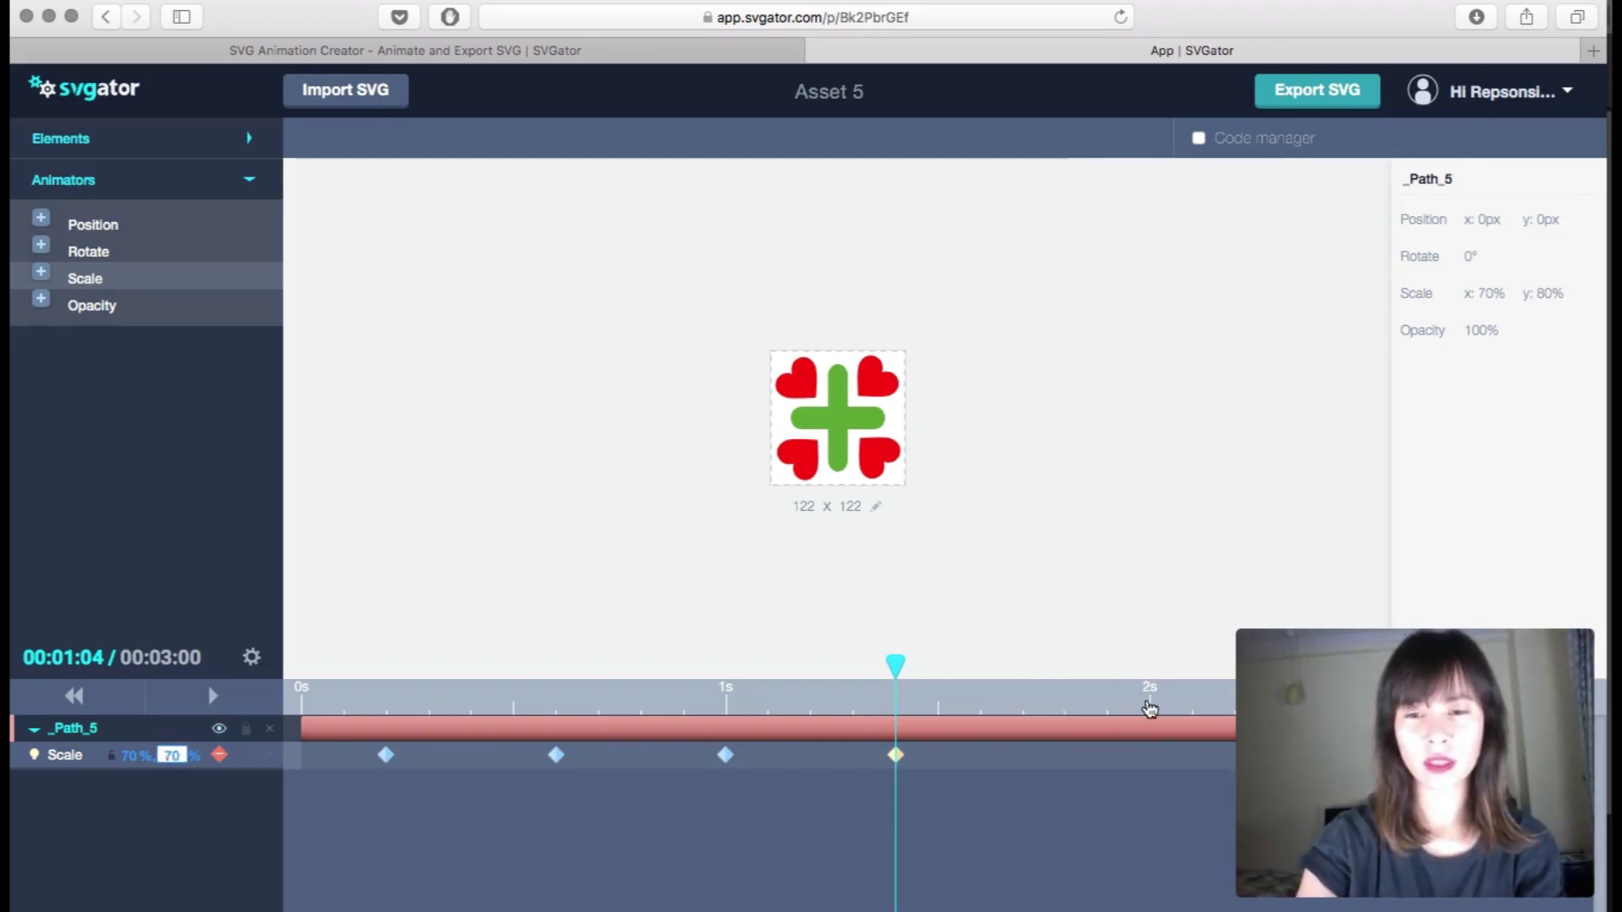
pyautogui.click(1149, 708)
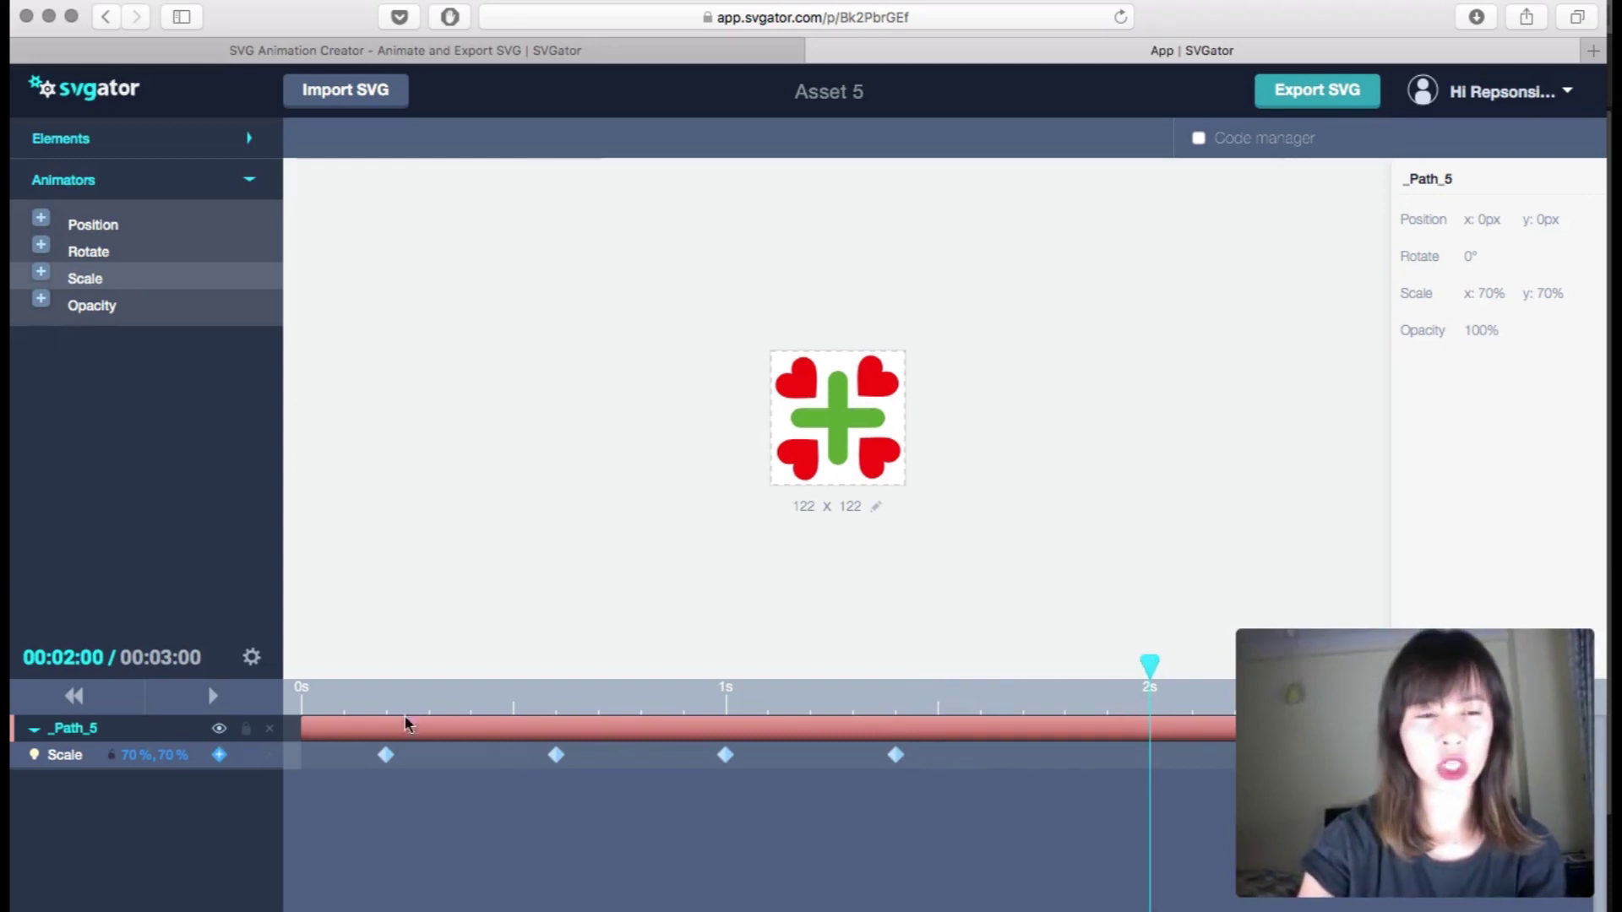
pyautogui.click(131, 764)
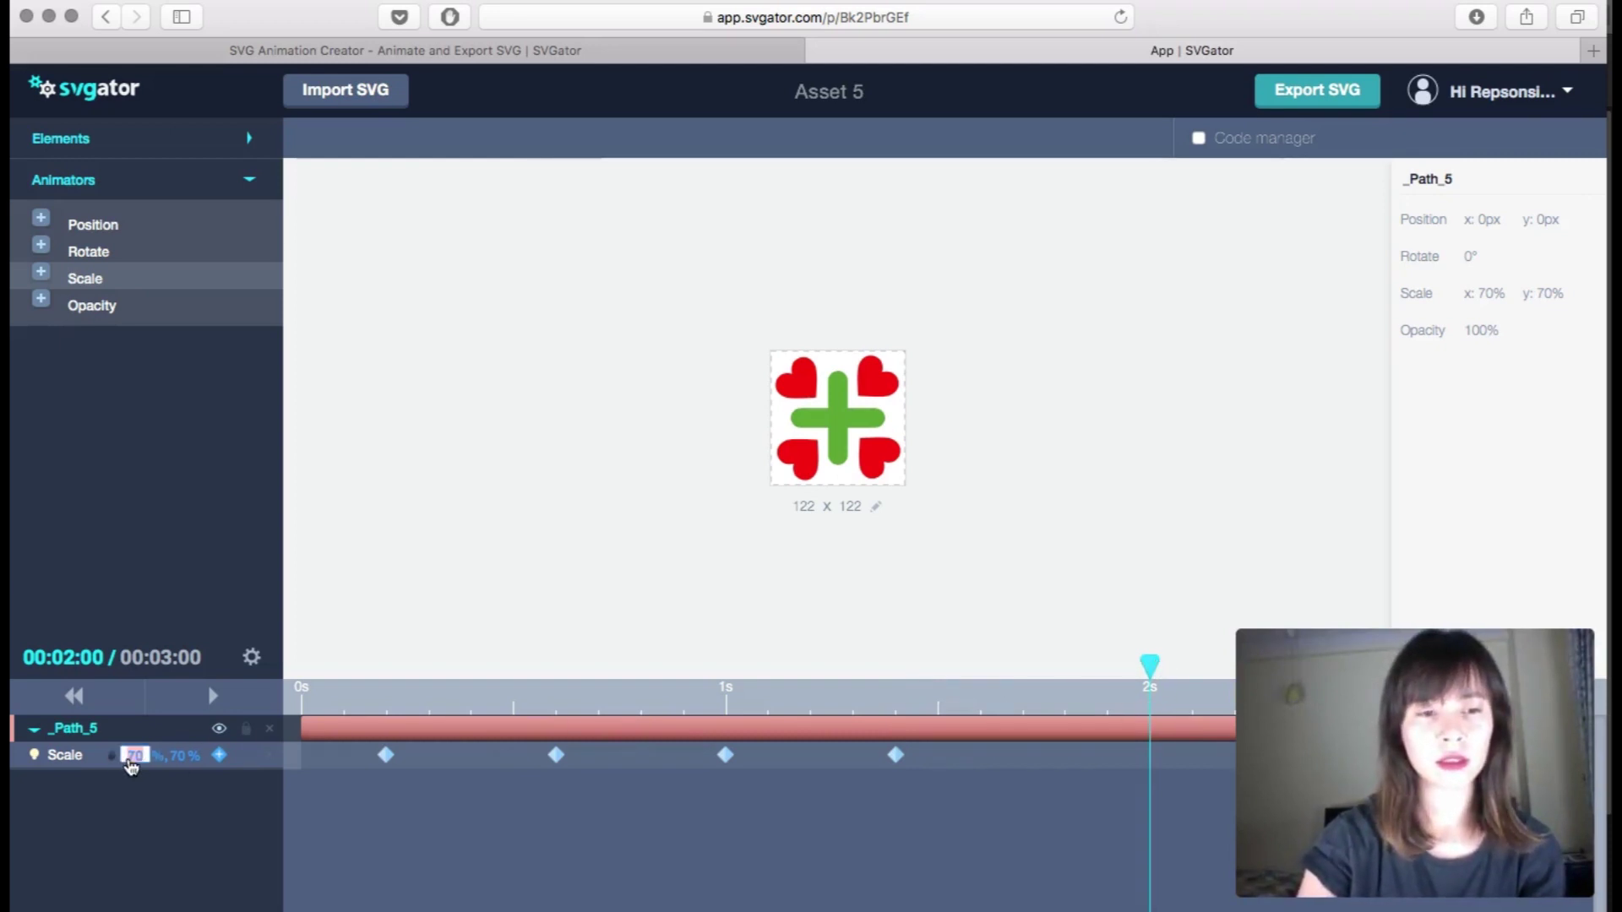
pyautogui.write('100')
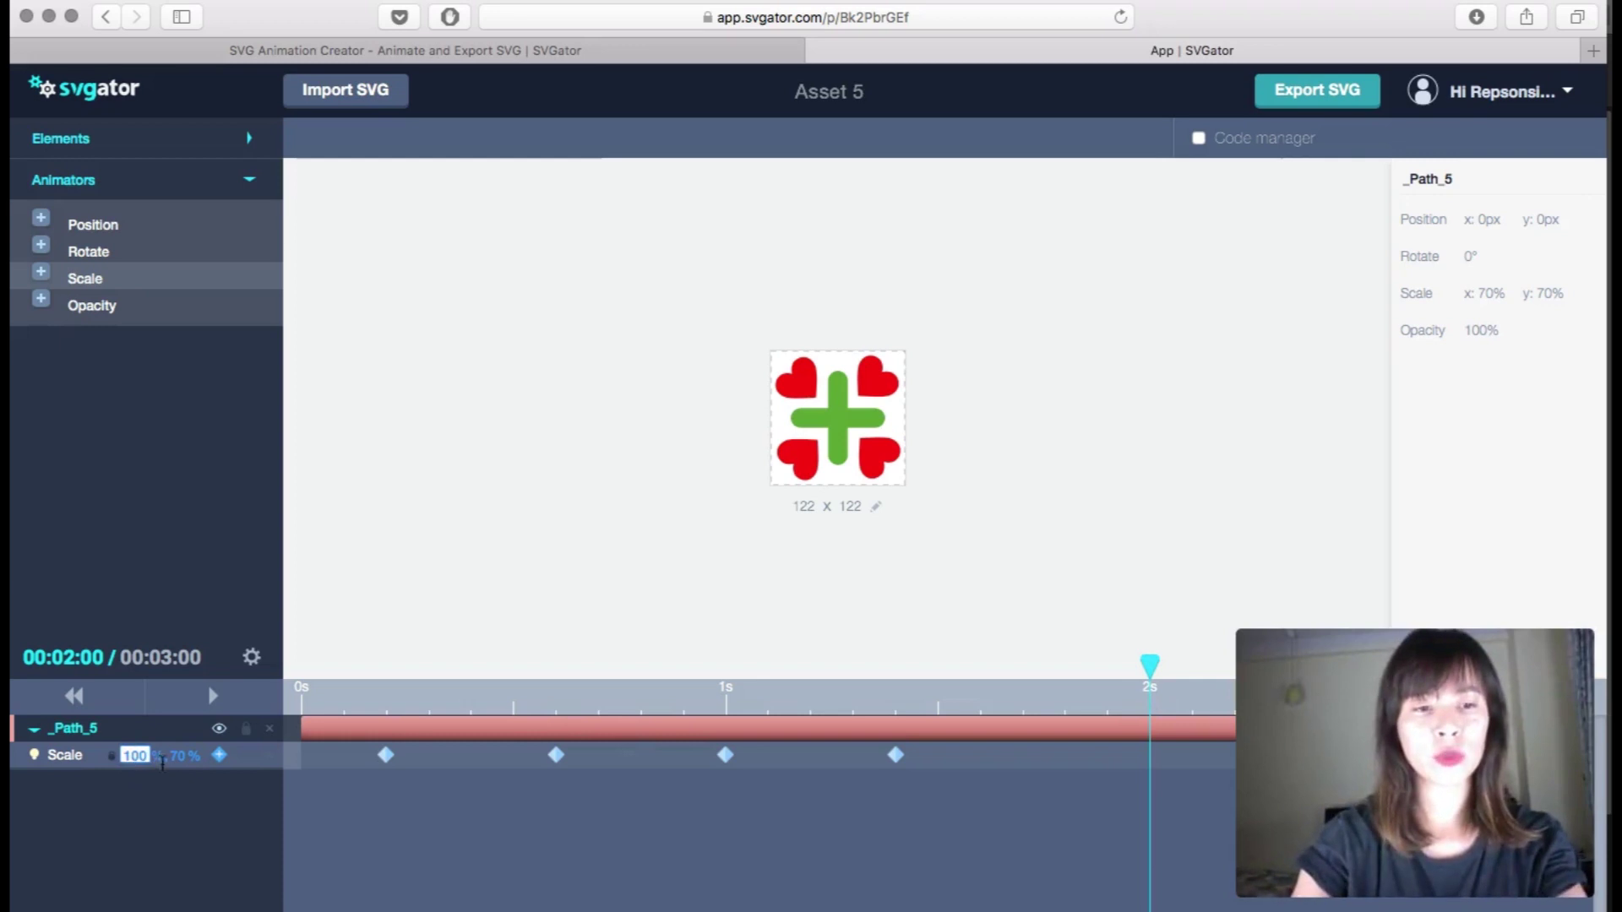
pyautogui.press('Return')
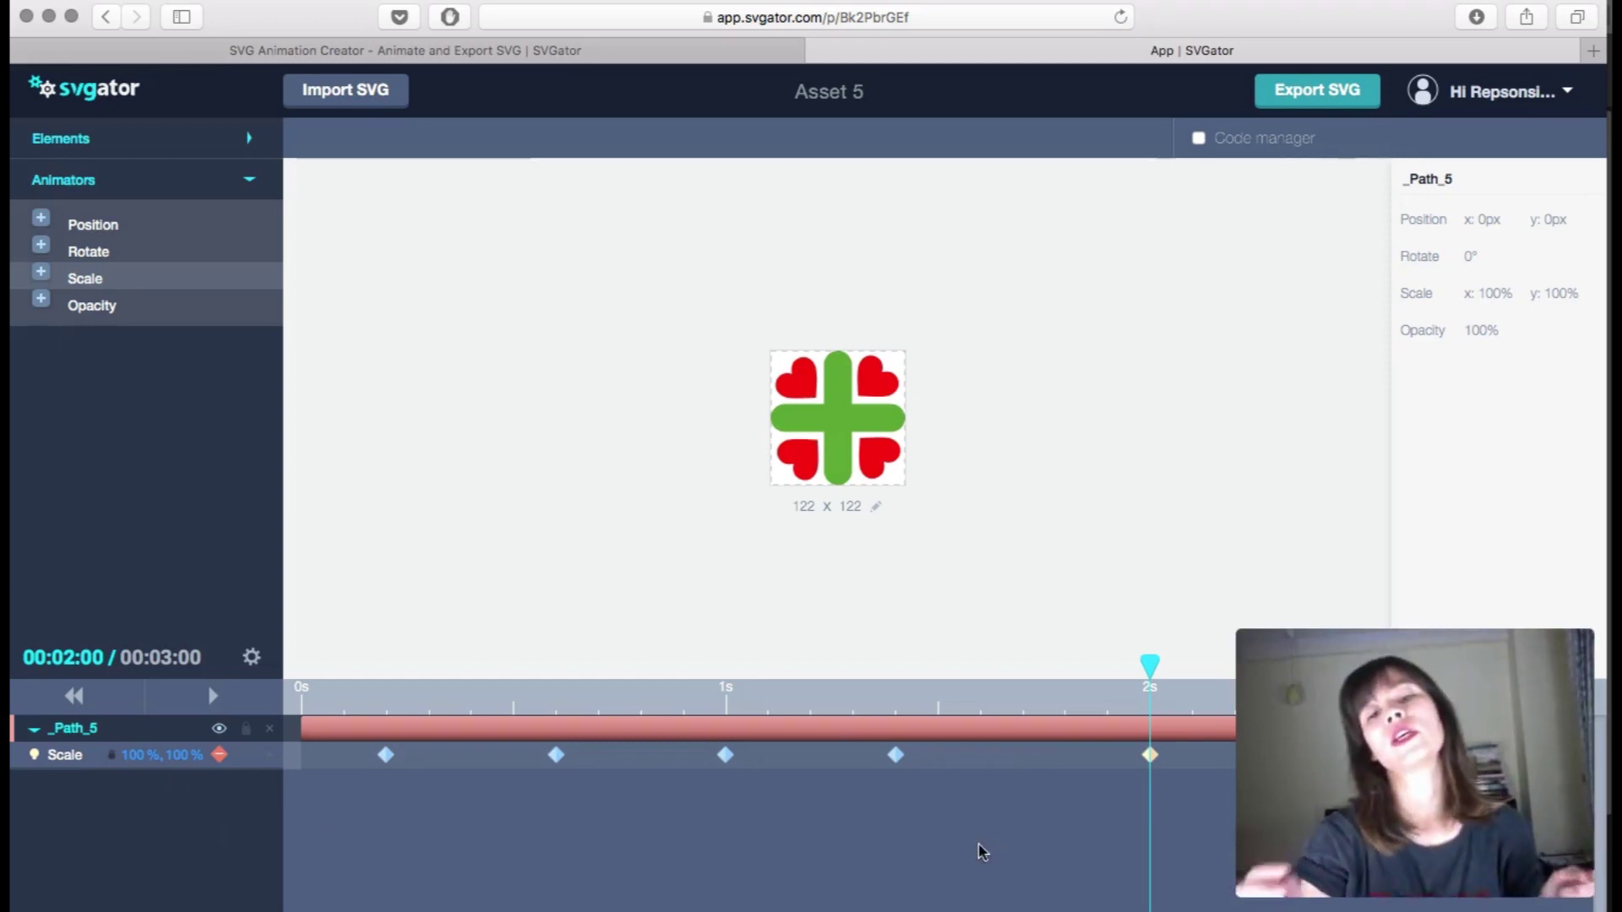
pyautogui.moveTo(1145, 669); pyautogui.dragTo(281, 646)
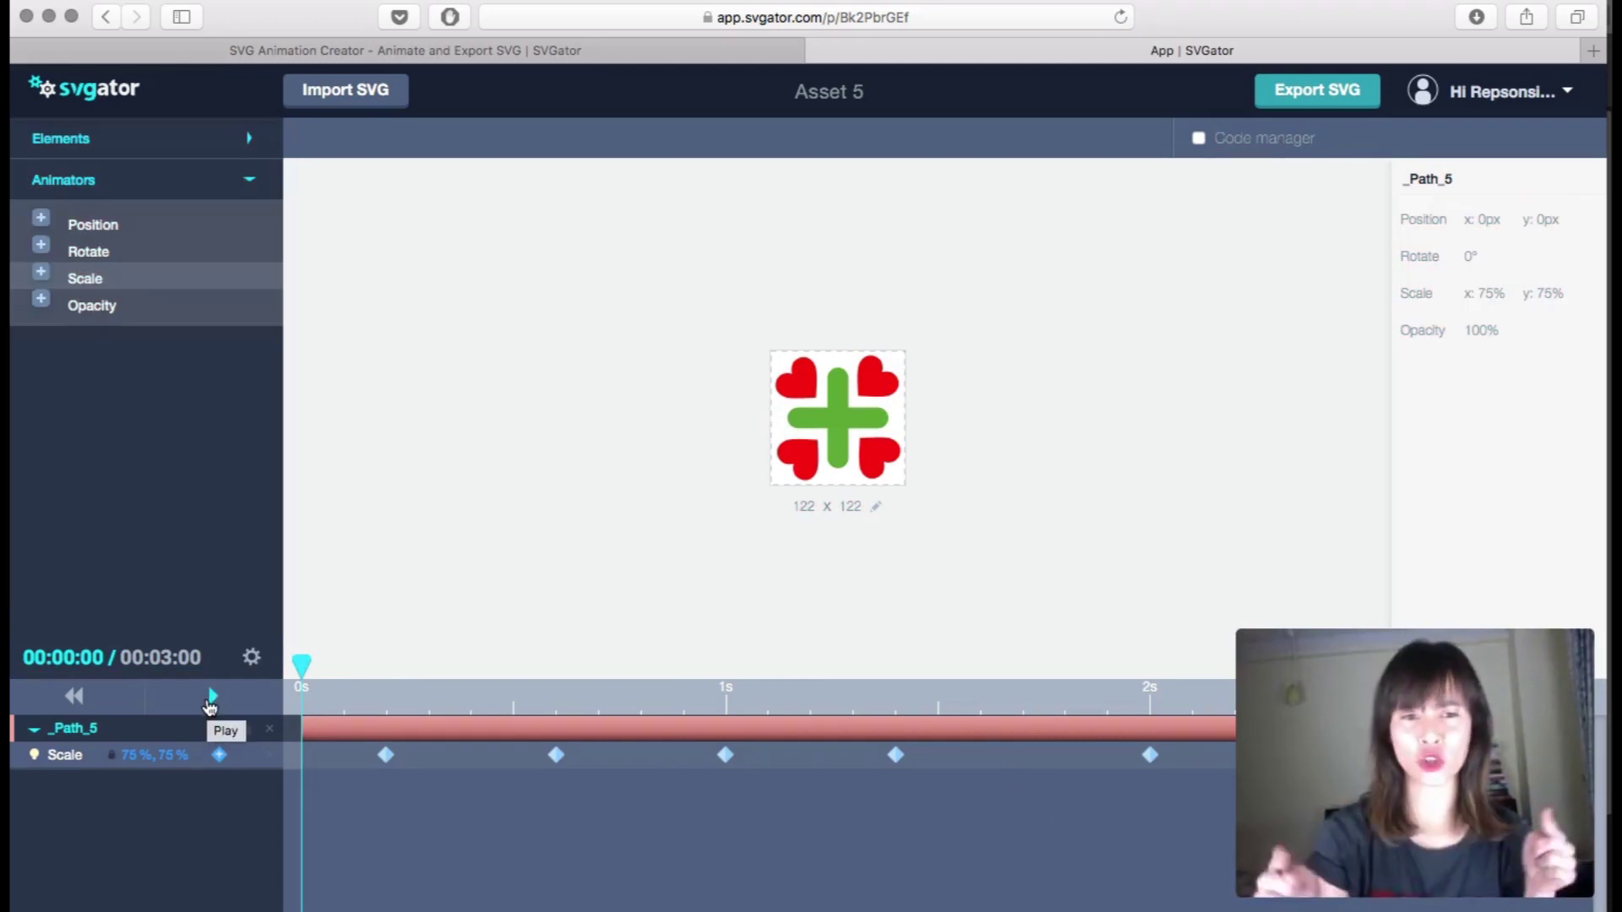
pyautogui.click(211, 698)
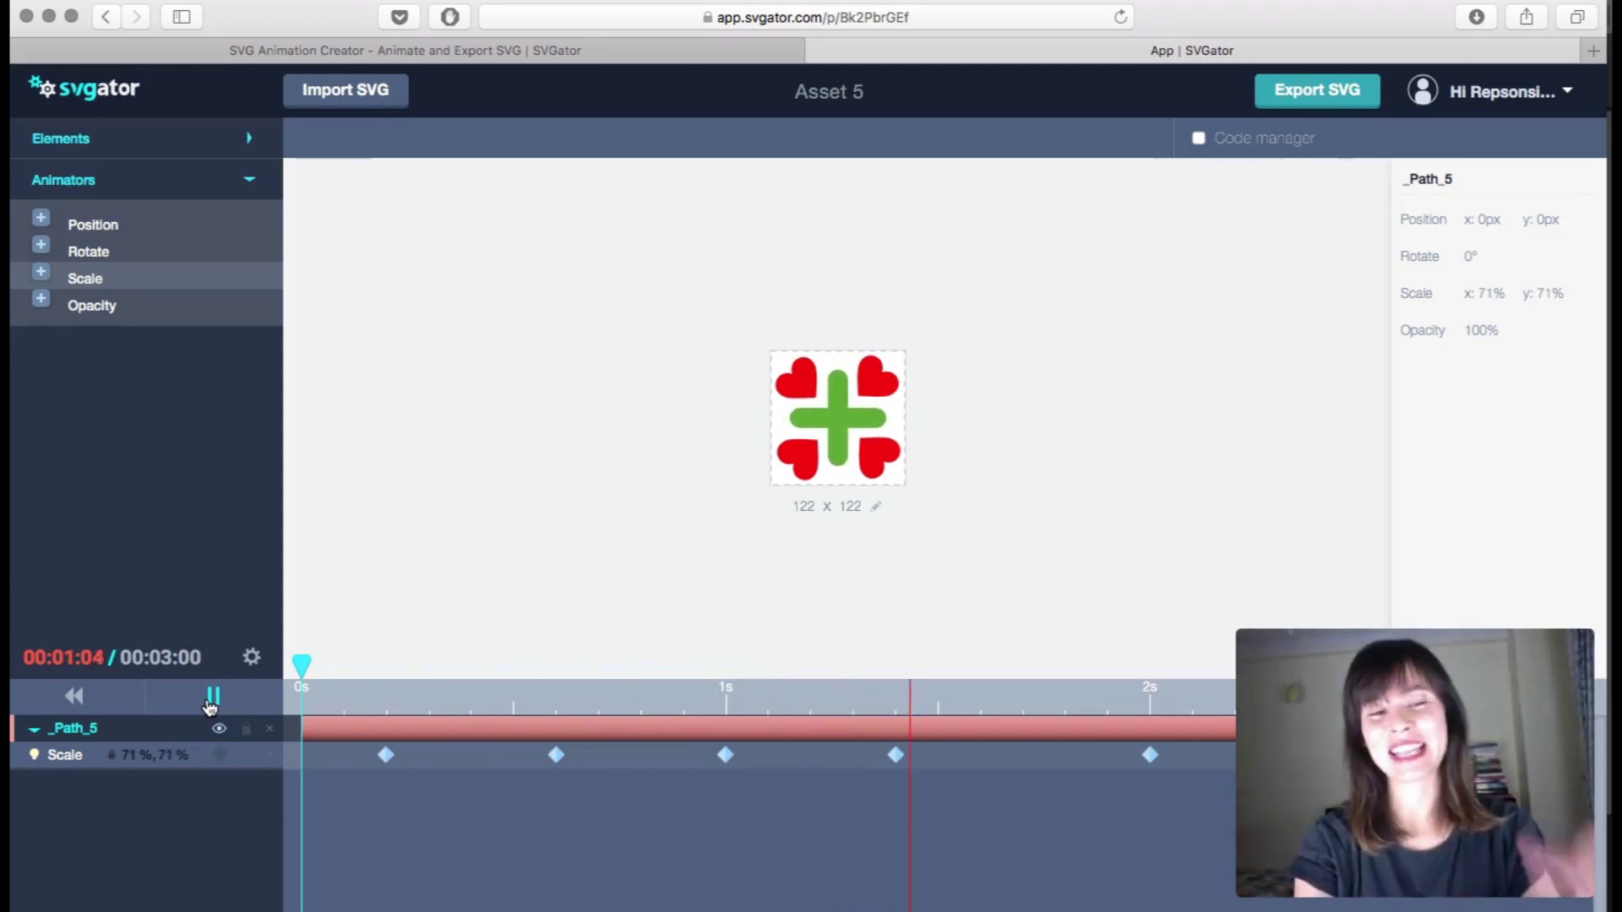
pyautogui.click(211, 697)
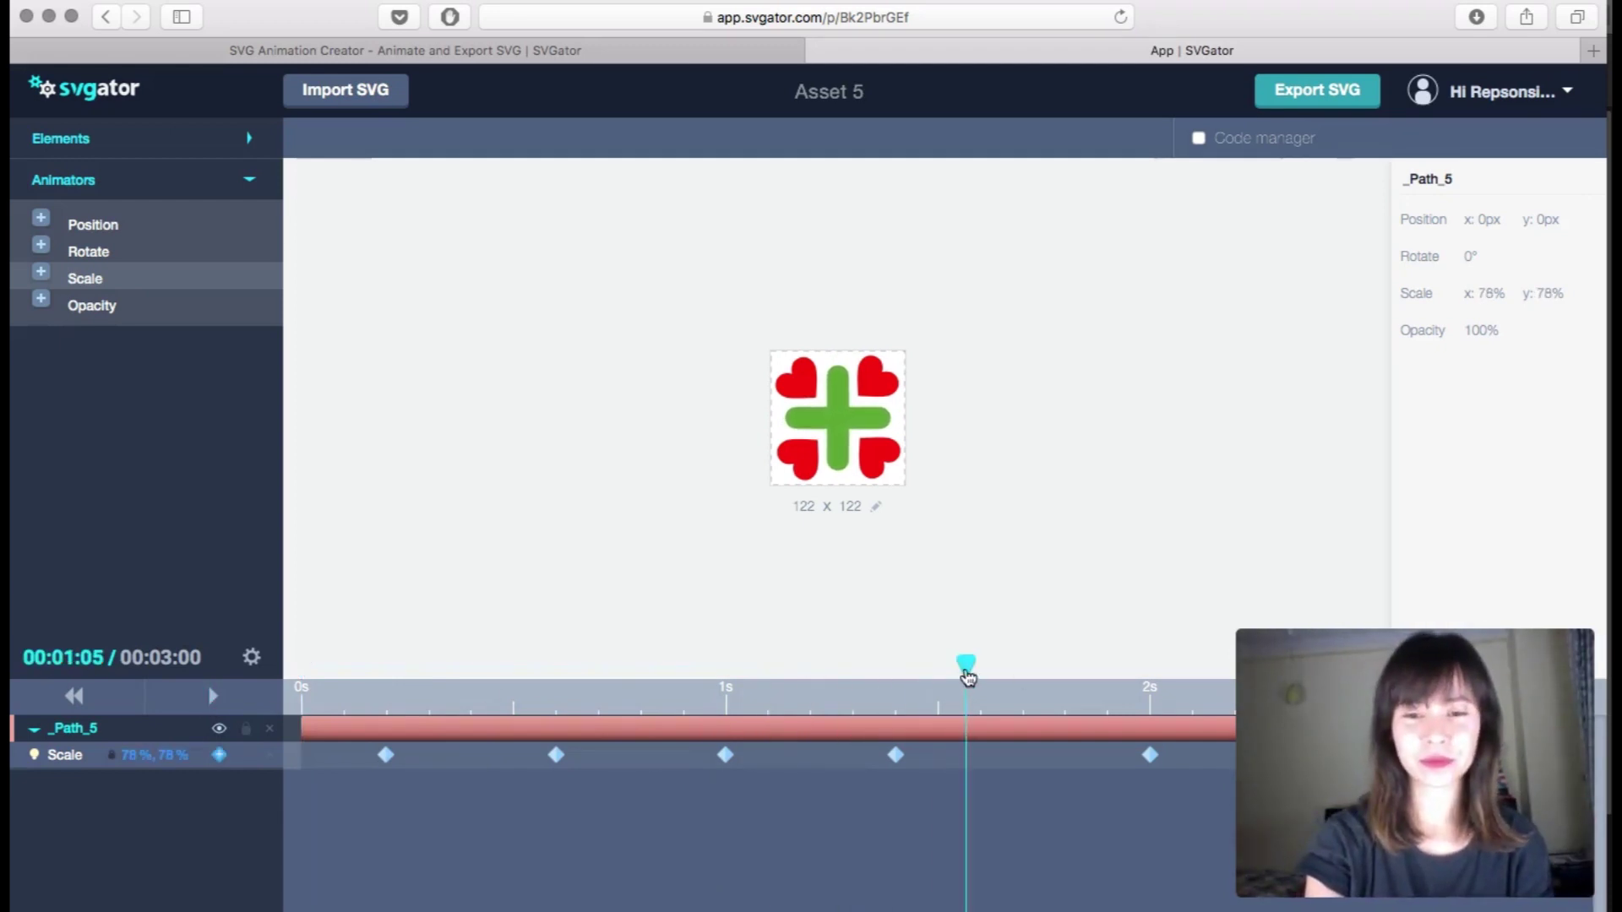
pyautogui.moveTo(965, 667); pyautogui.dragTo(301, 666)
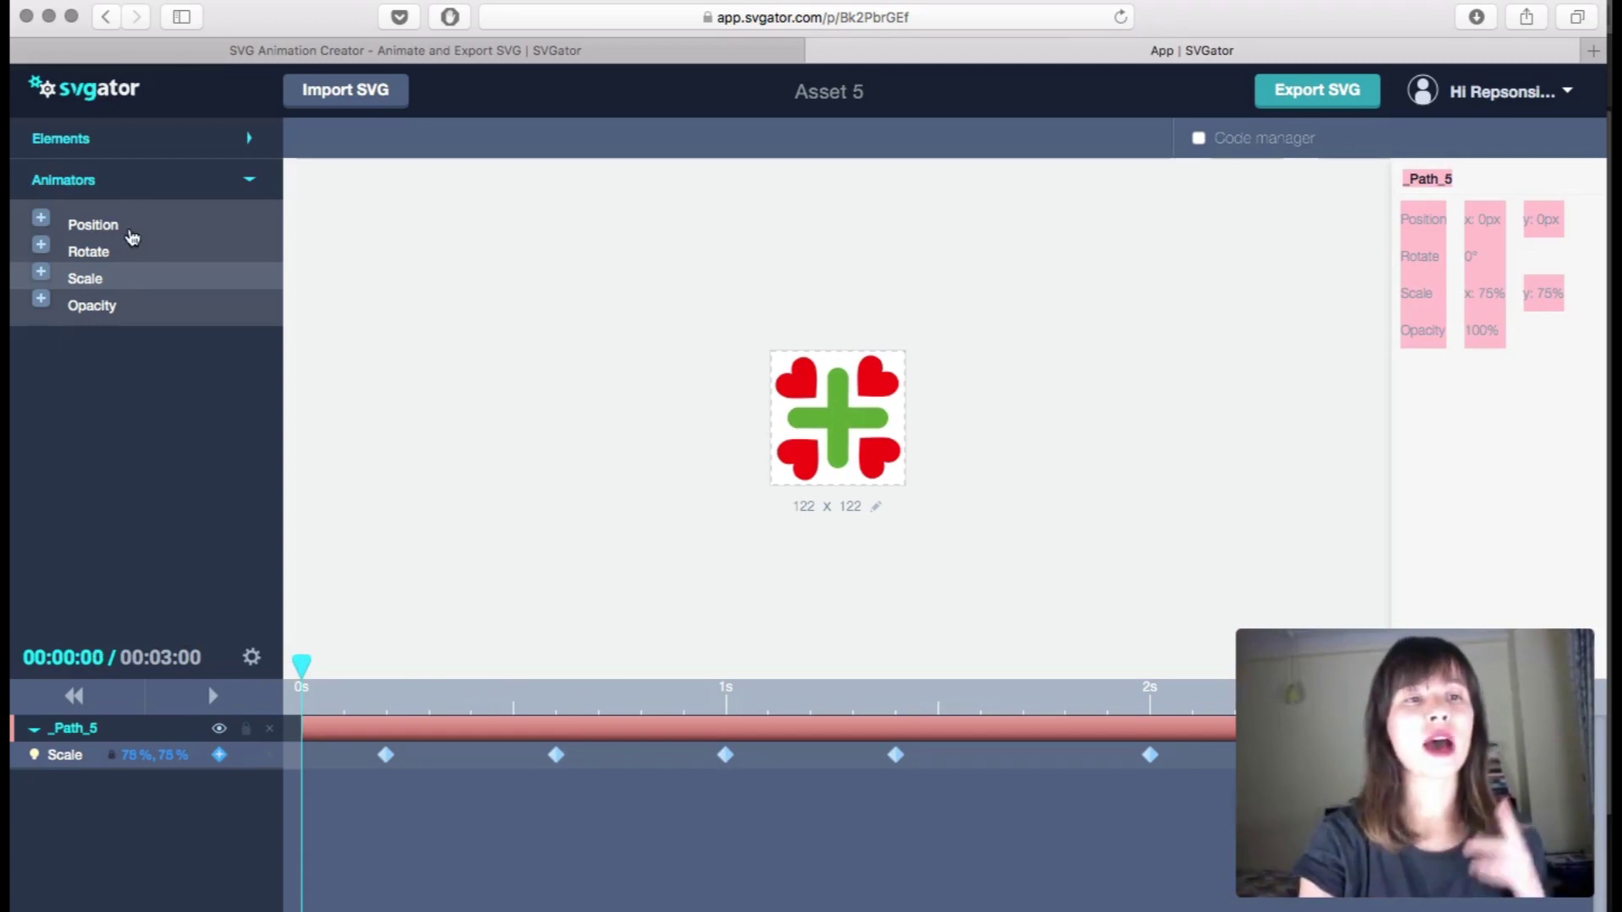
# Step: Add the top-left heart, Path_2, to the timeline with a Scale animator
pyautogui.click(248, 181)
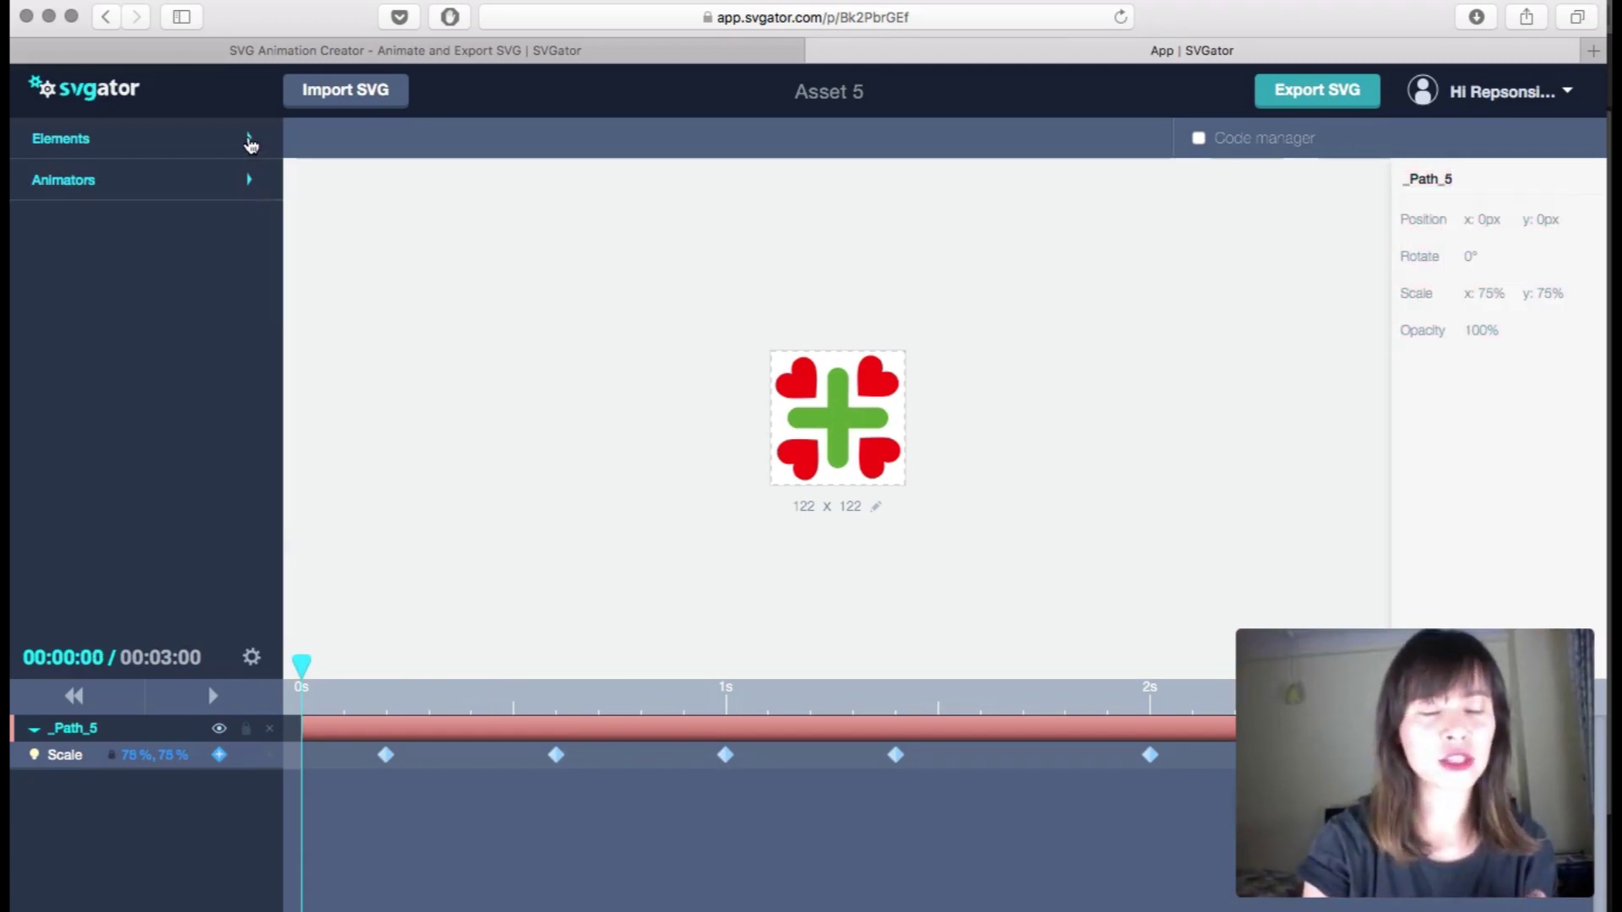
pyautogui.click(249, 139)
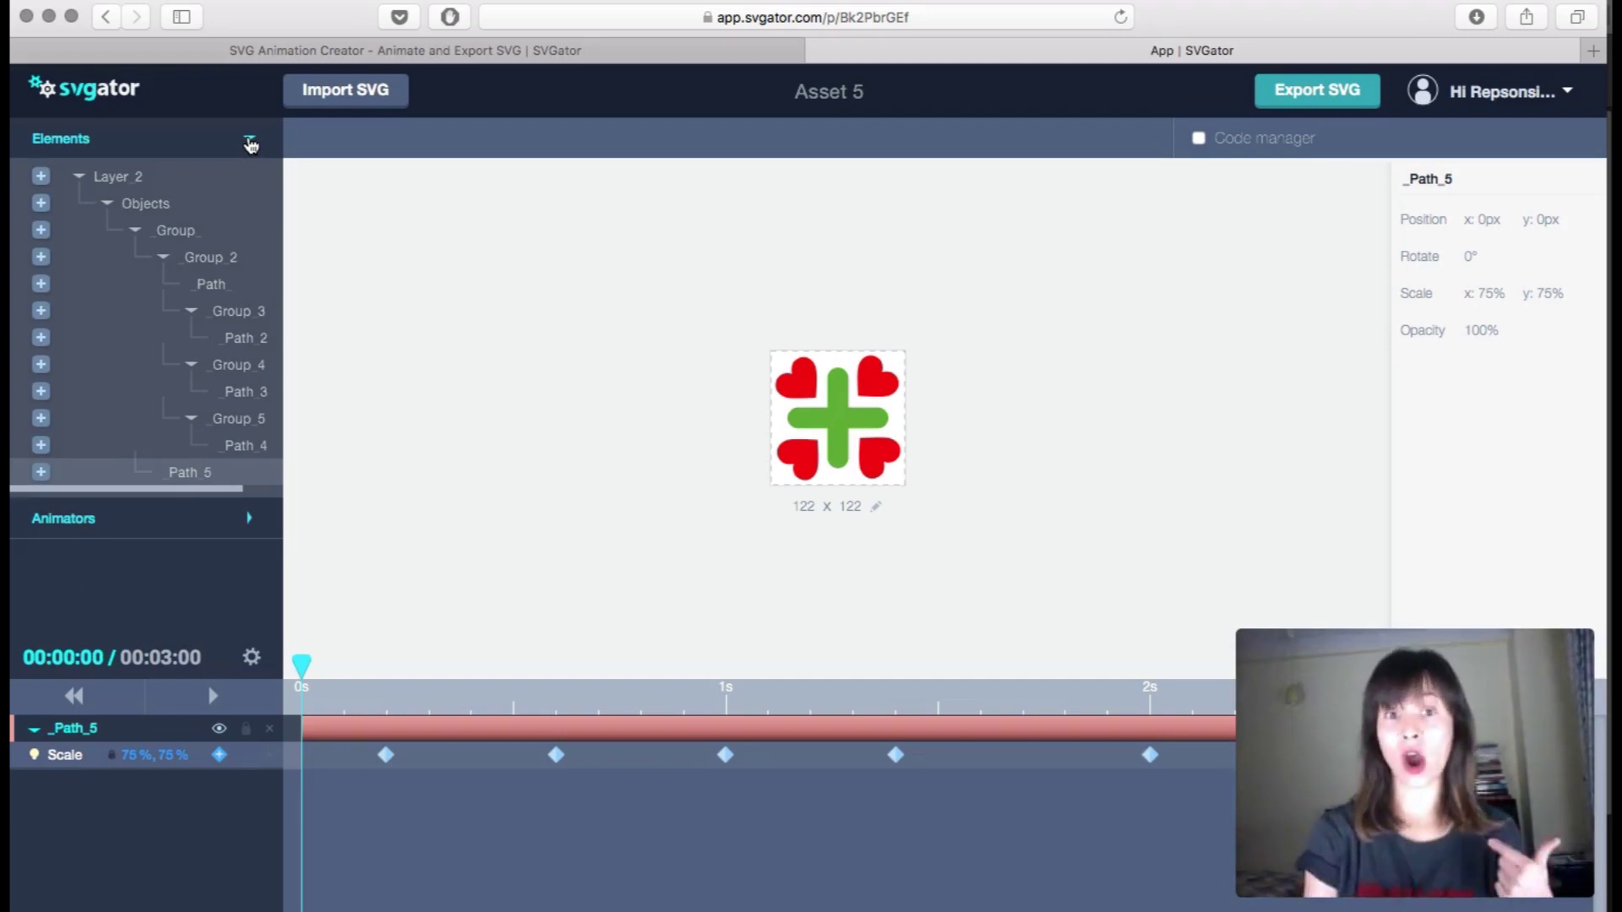
pyautogui.click(799, 385)
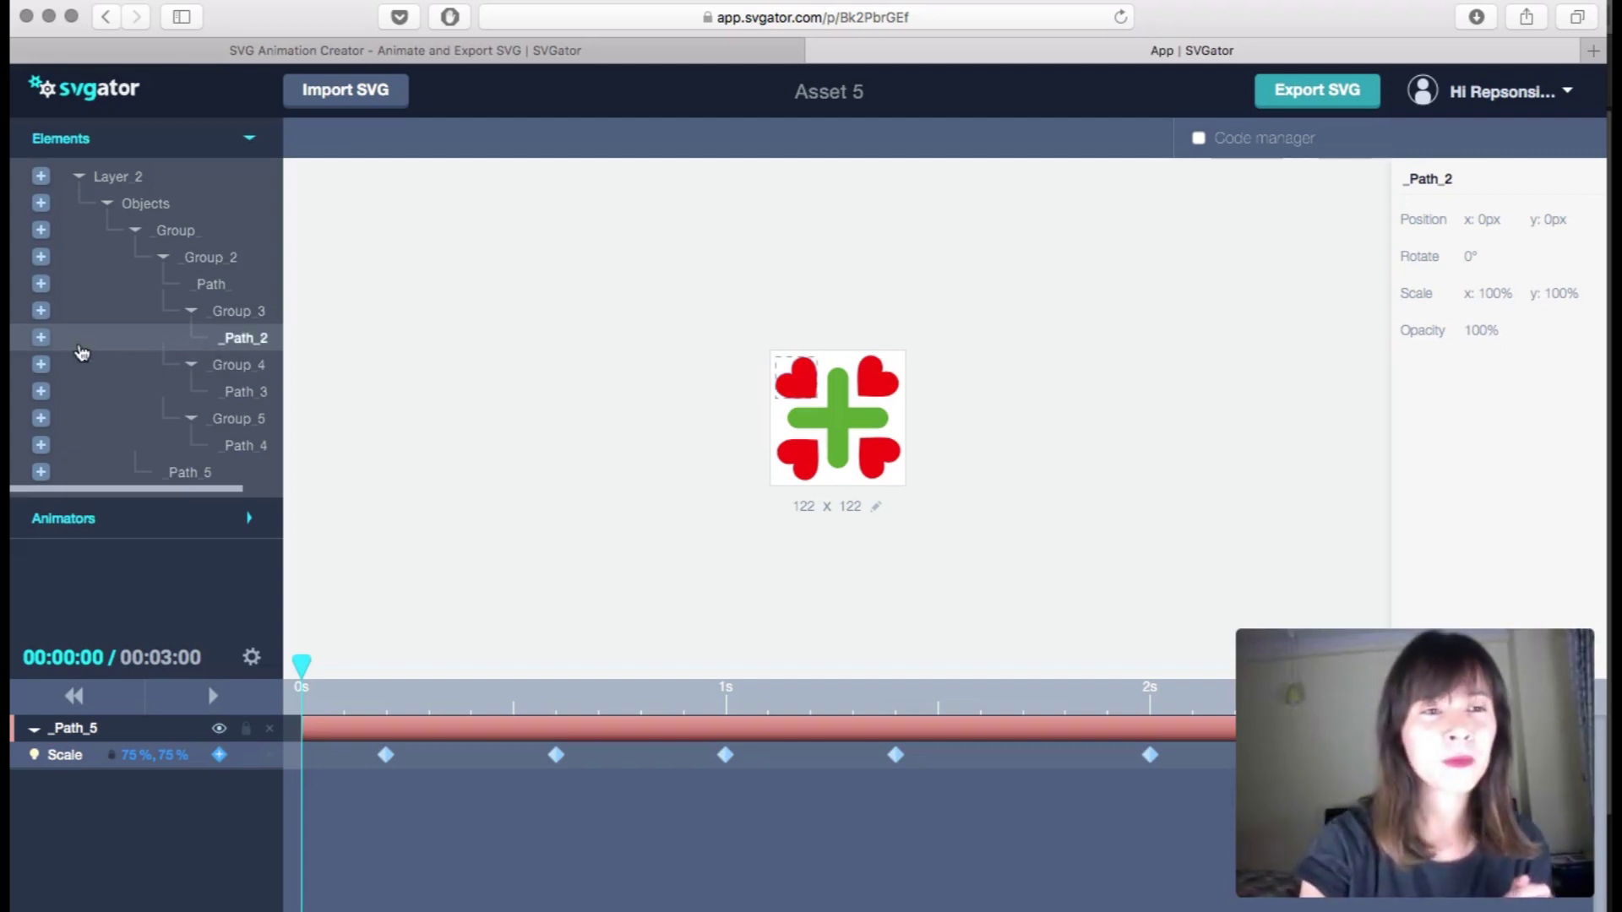
pyautogui.click(41, 338)
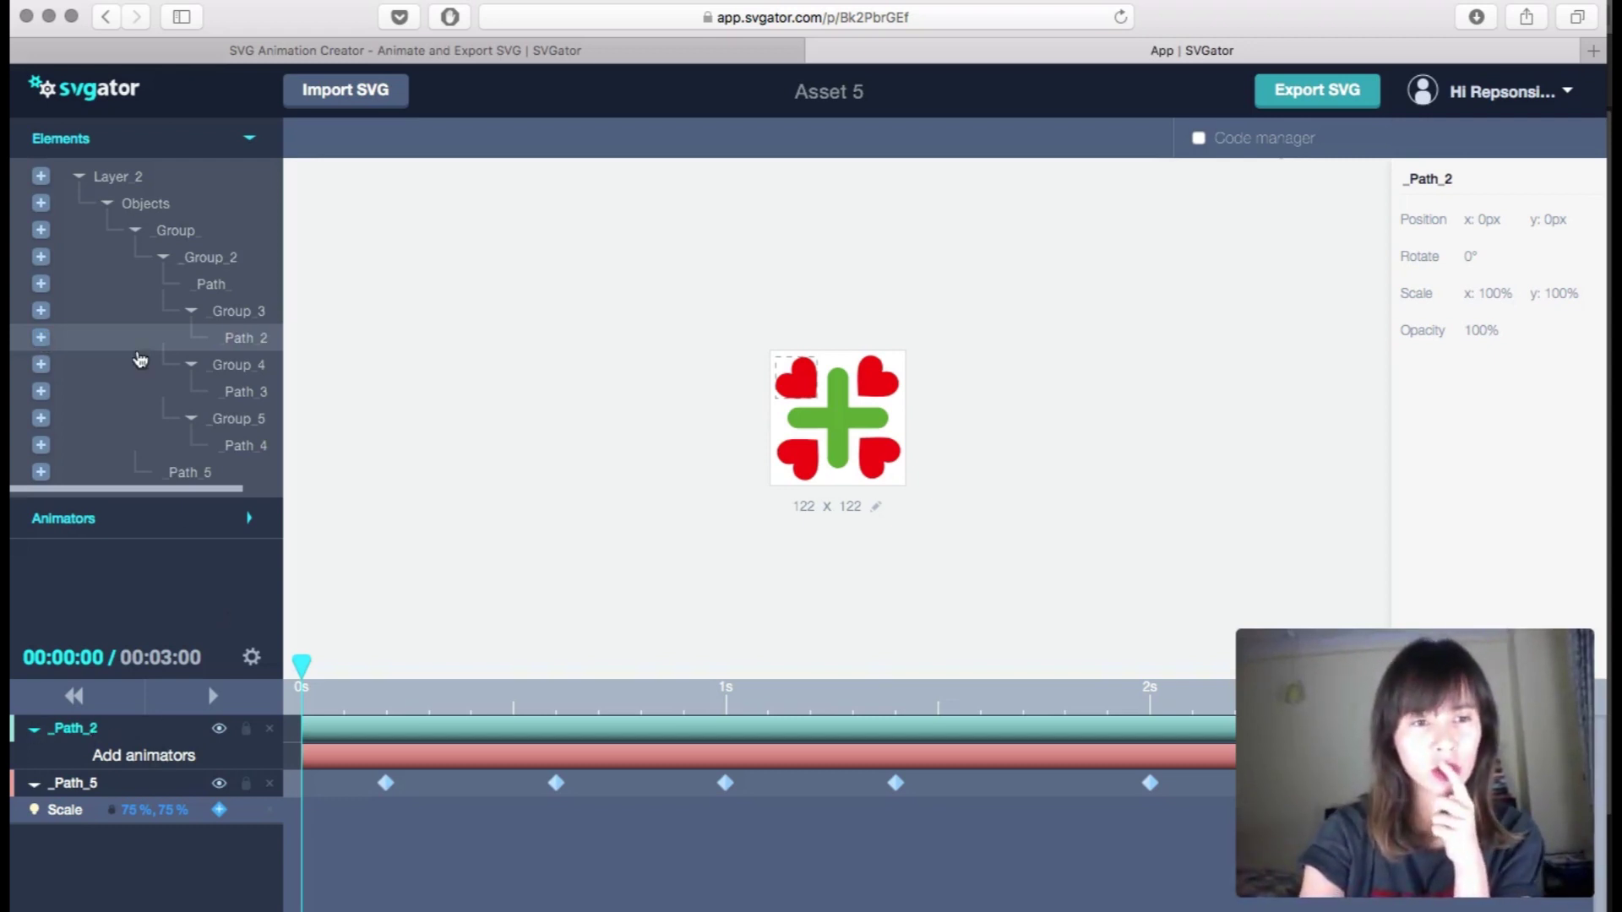
pyautogui.click(155, 518)
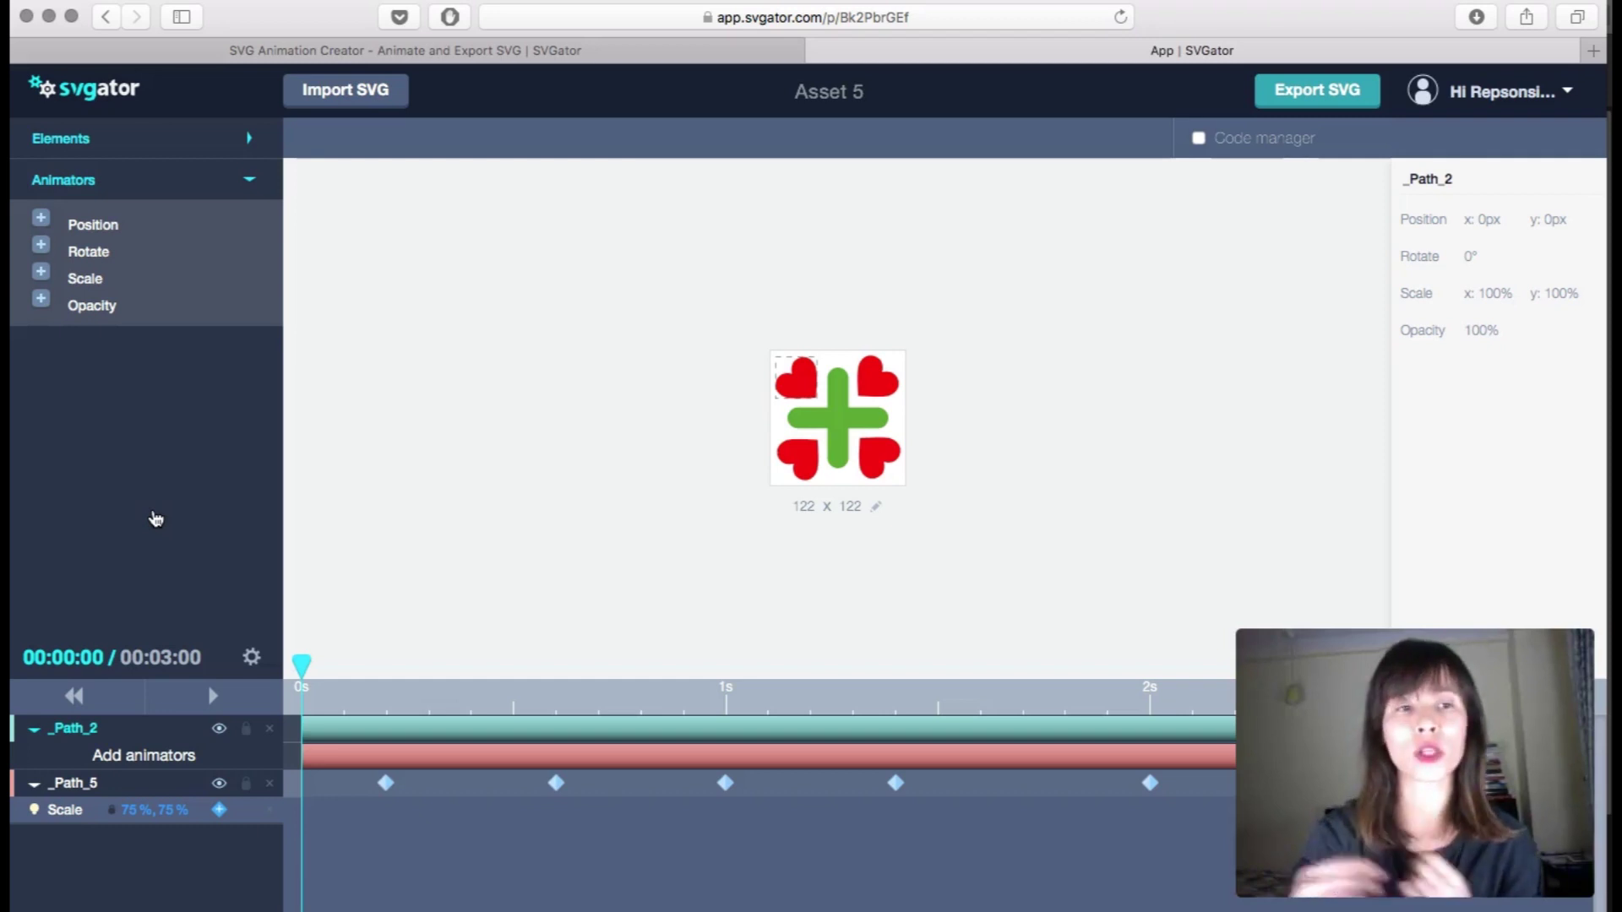
pyautogui.click(40, 272)
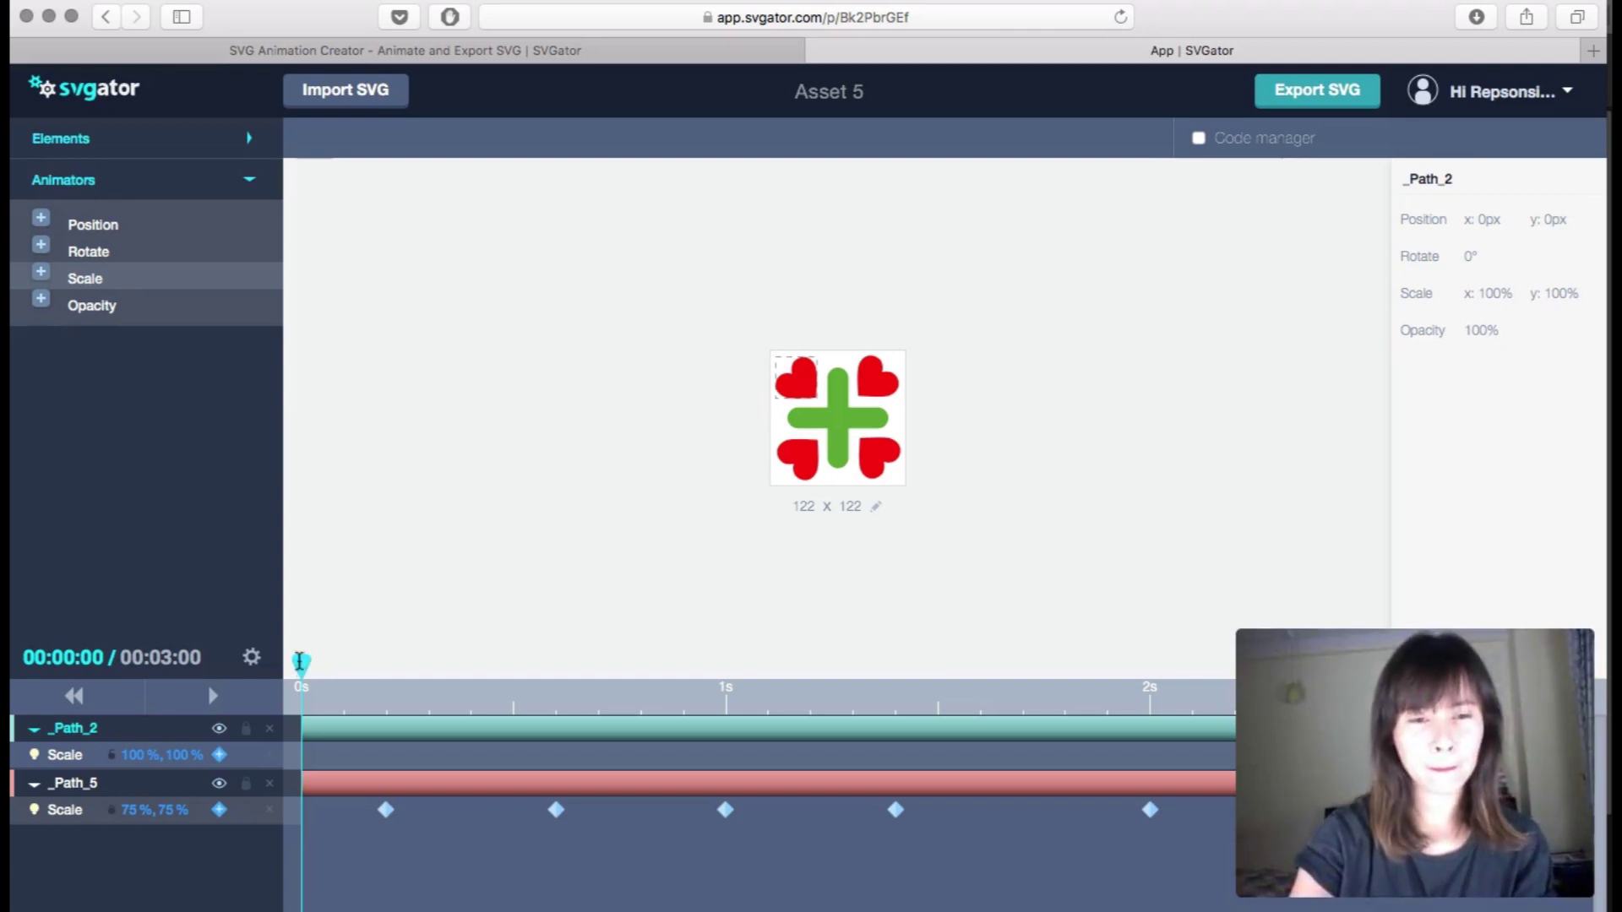
# Step: At 1 s, keyframe the top-left heart's Scale at 0% by 0%
pyautogui.moveTo(300, 661); pyautogui.dragTo(378, 658)
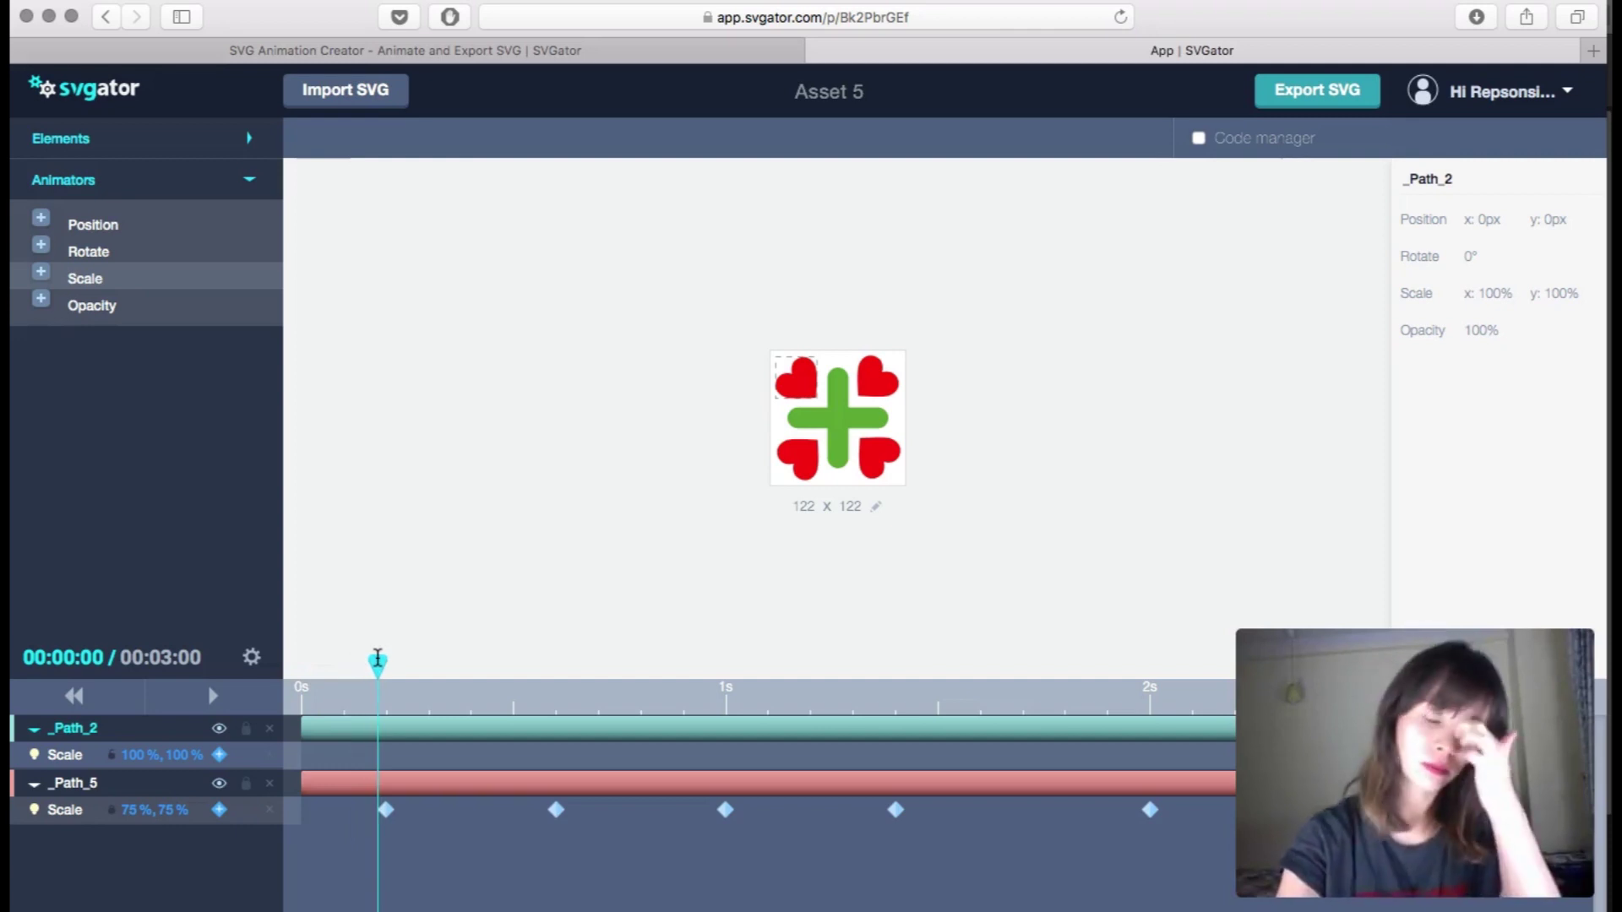
pyautogui.moveTo(377, 659); pyautogui.dragTo(726, 636)
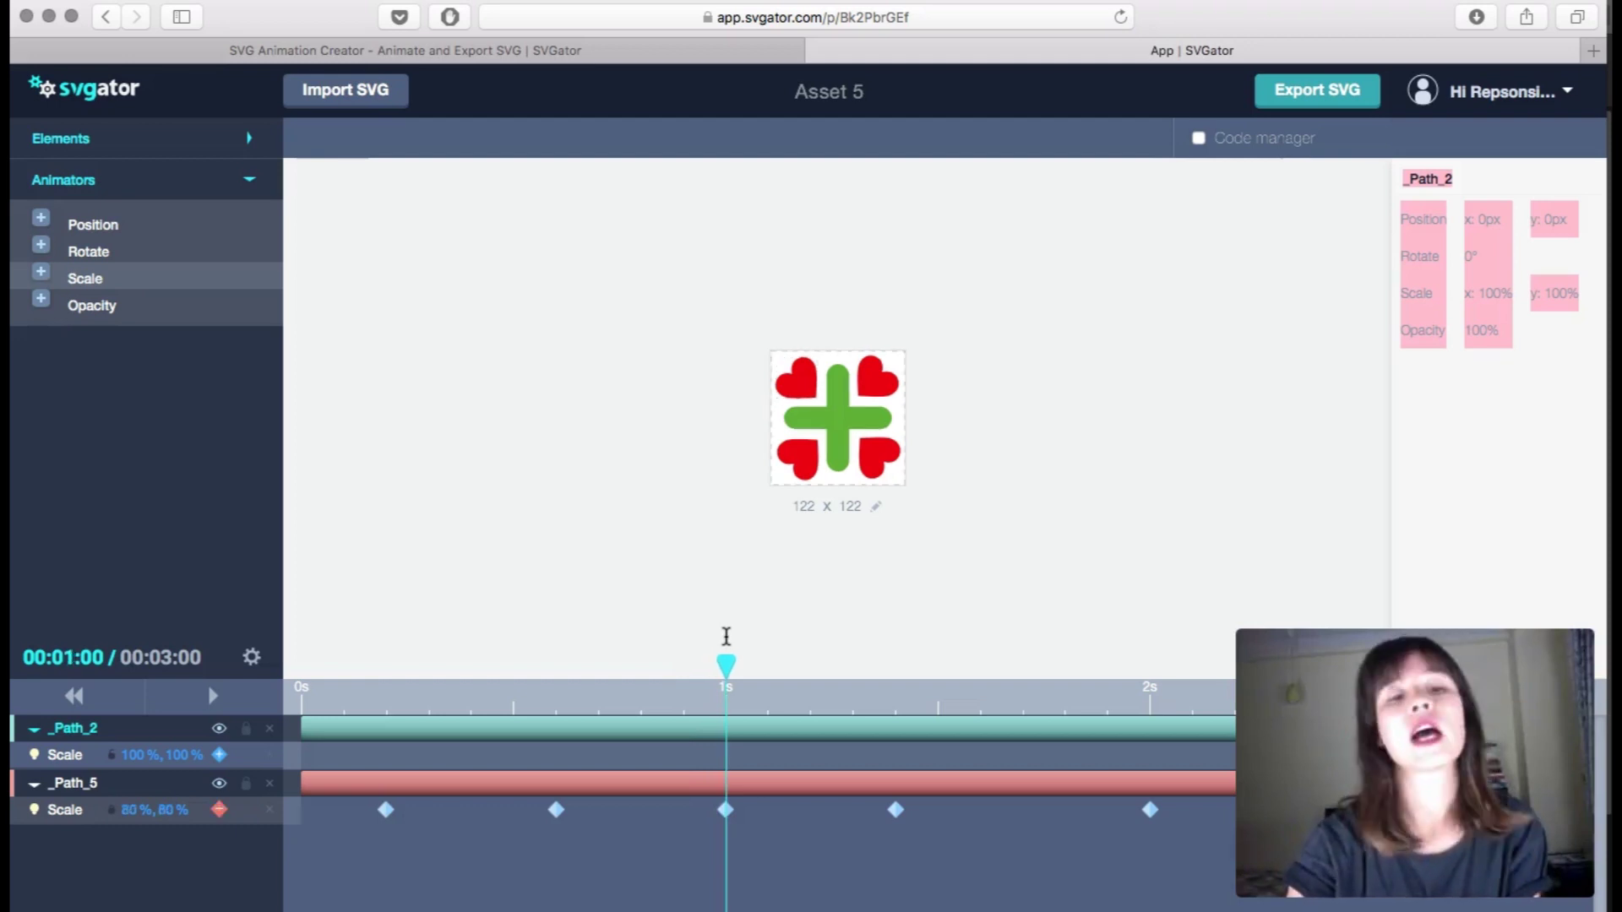
pyautogui.click(219, 755)
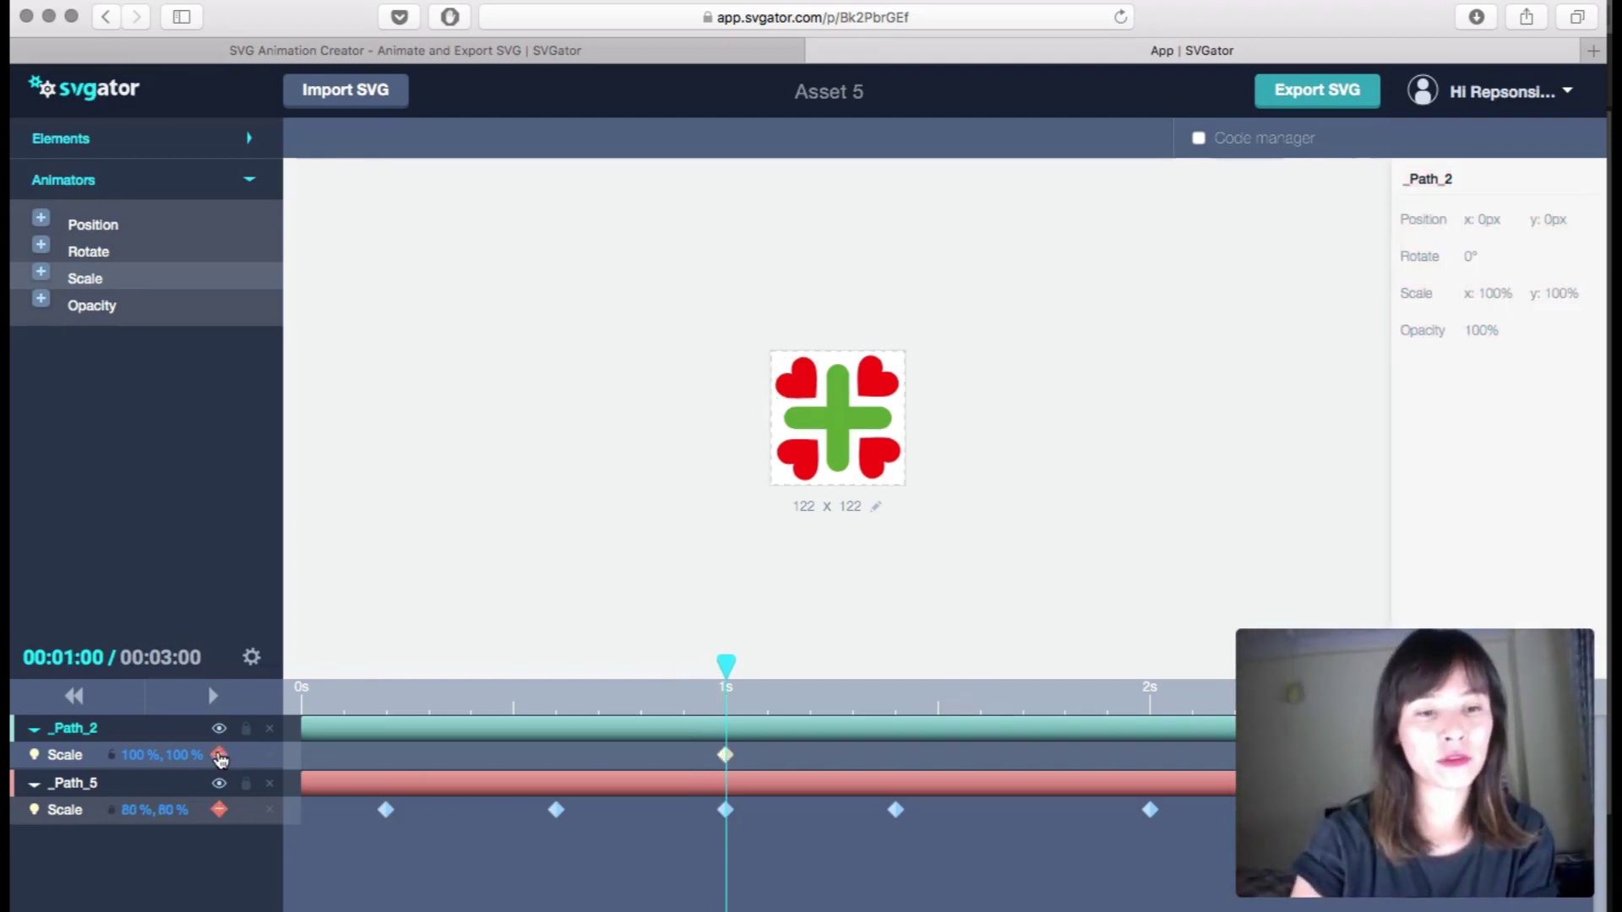
pyautogui.click(137, 756)
pyautogui.write('80')
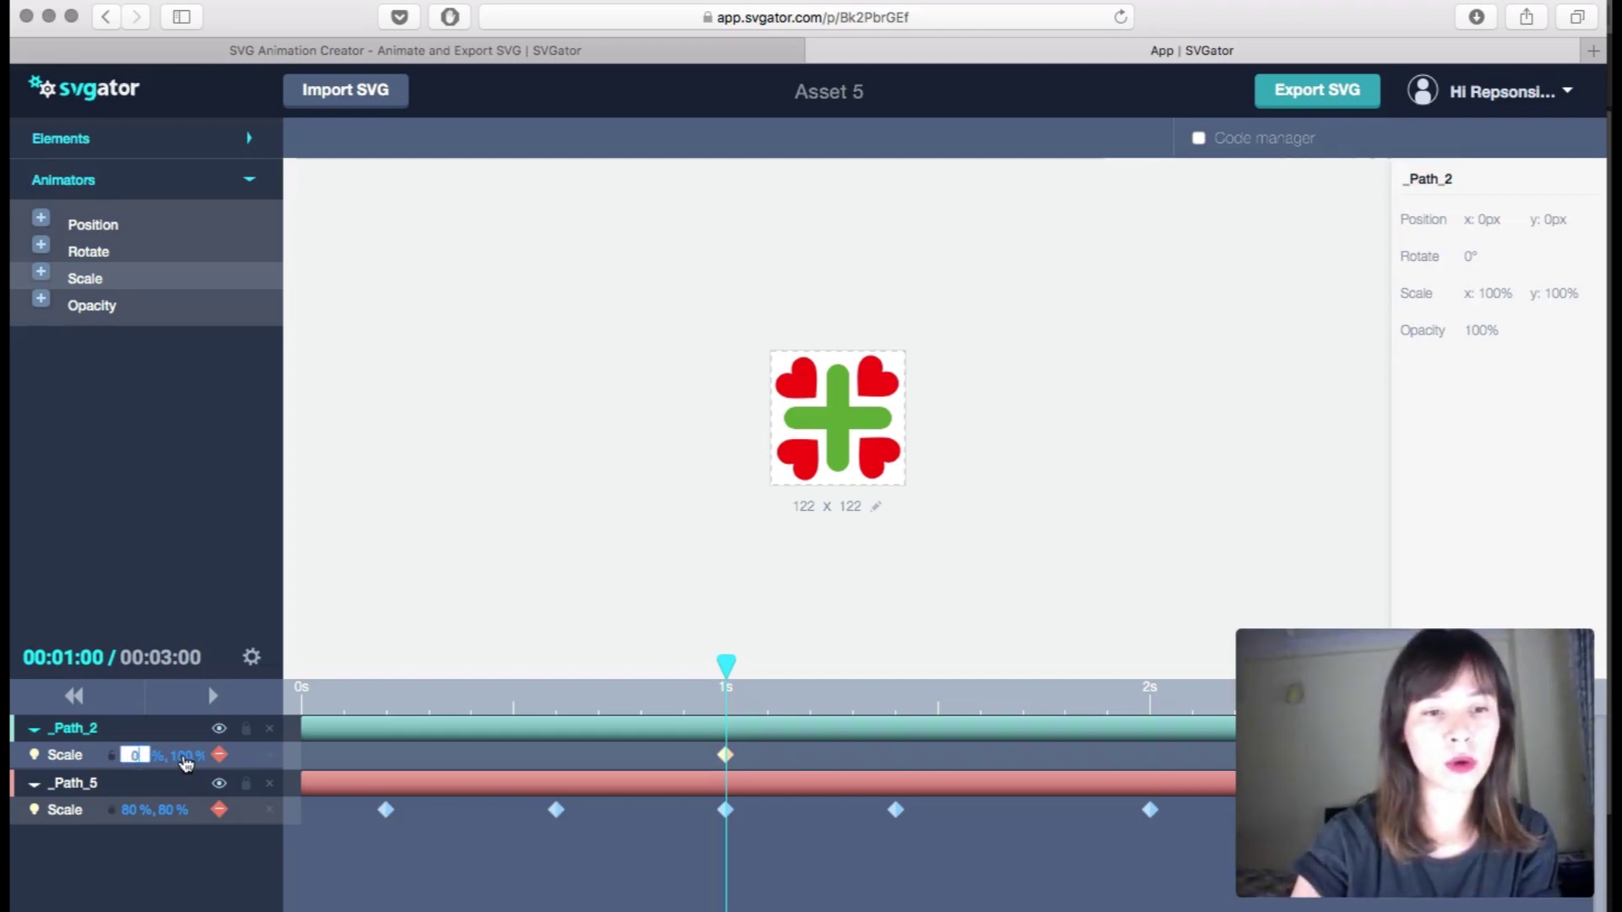
pyautogui.press('Return')
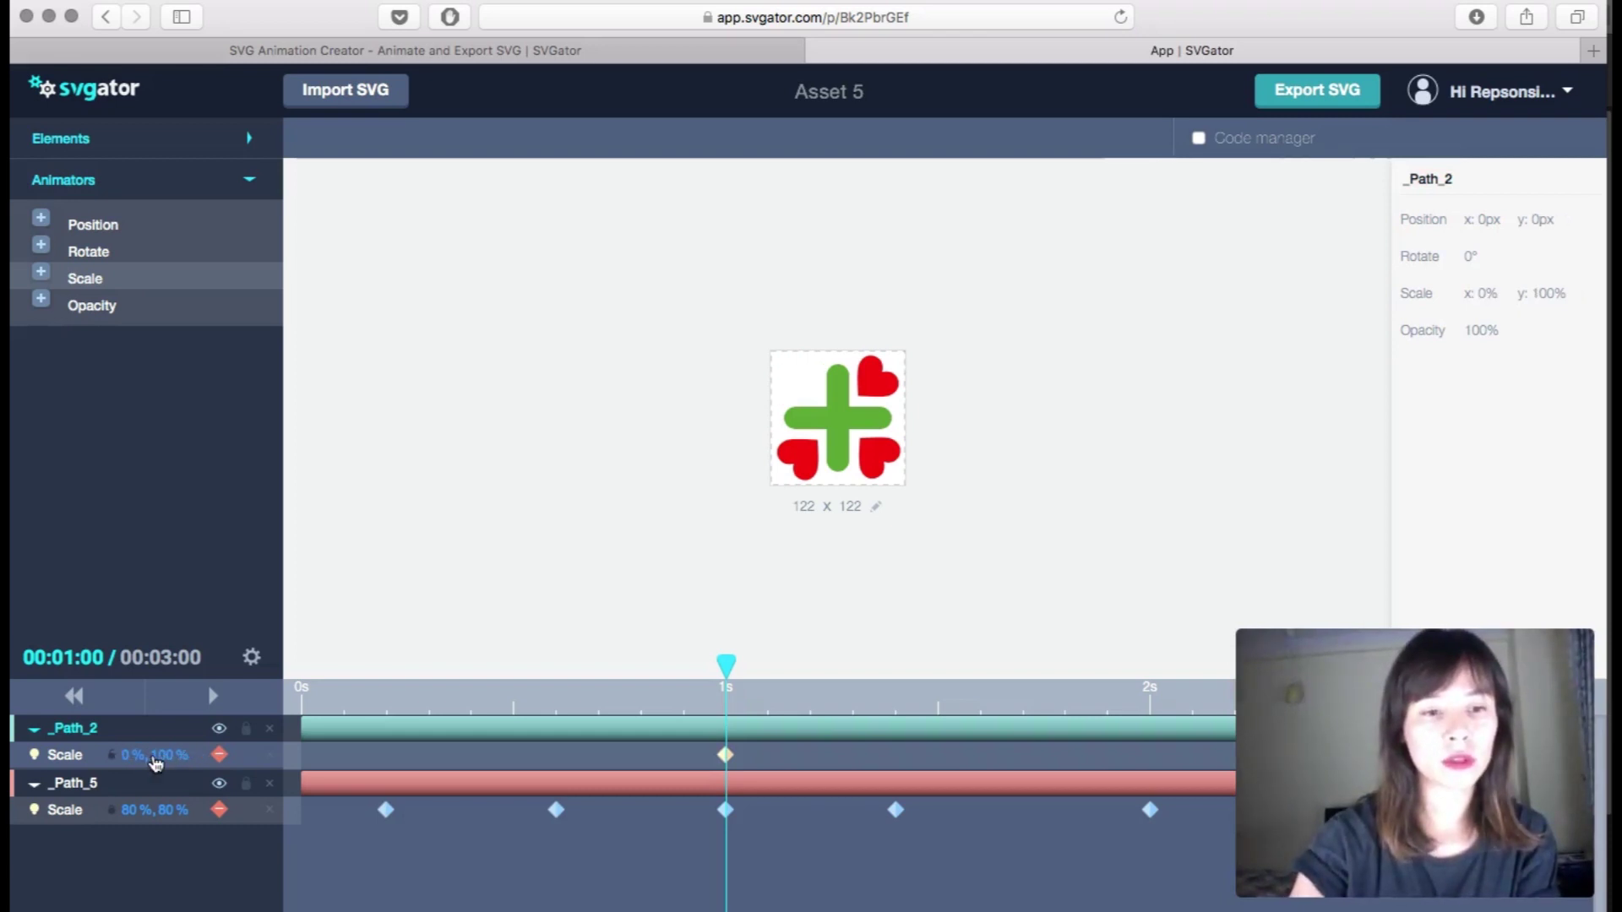
pyautogui.click(156, 760)
pyautogui.write('0')
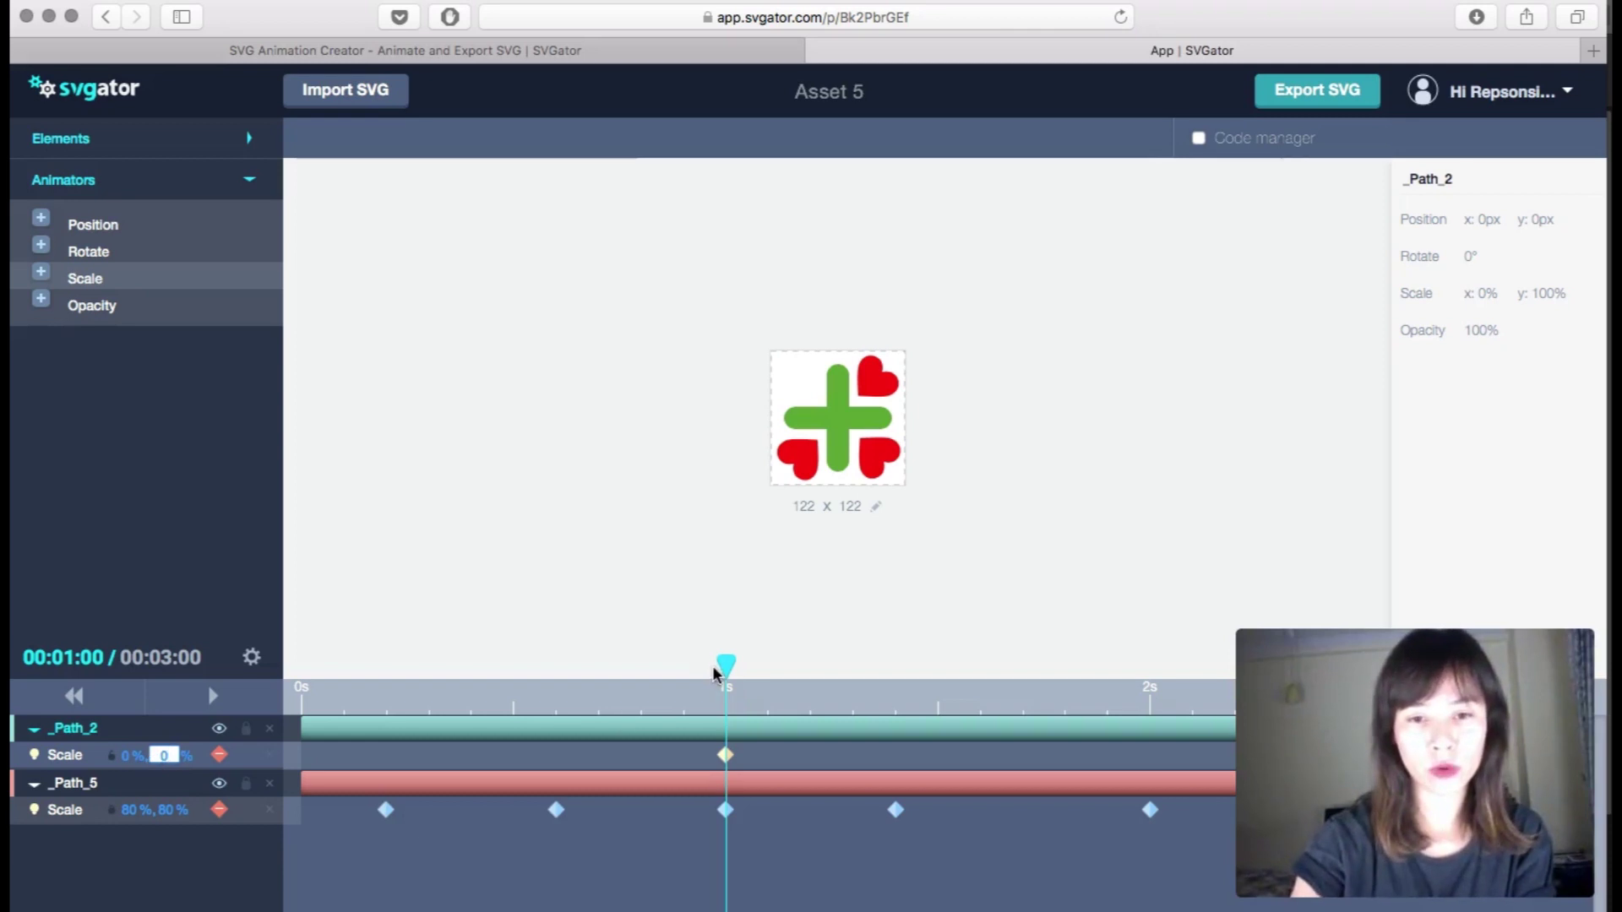
pyautogui.press('Return')
# Step: Just after 1 s, set the heart's Scale to 100% by 100%
pyautogui.moveTo(725, 668); pyautogui.dragTo(810, 669)
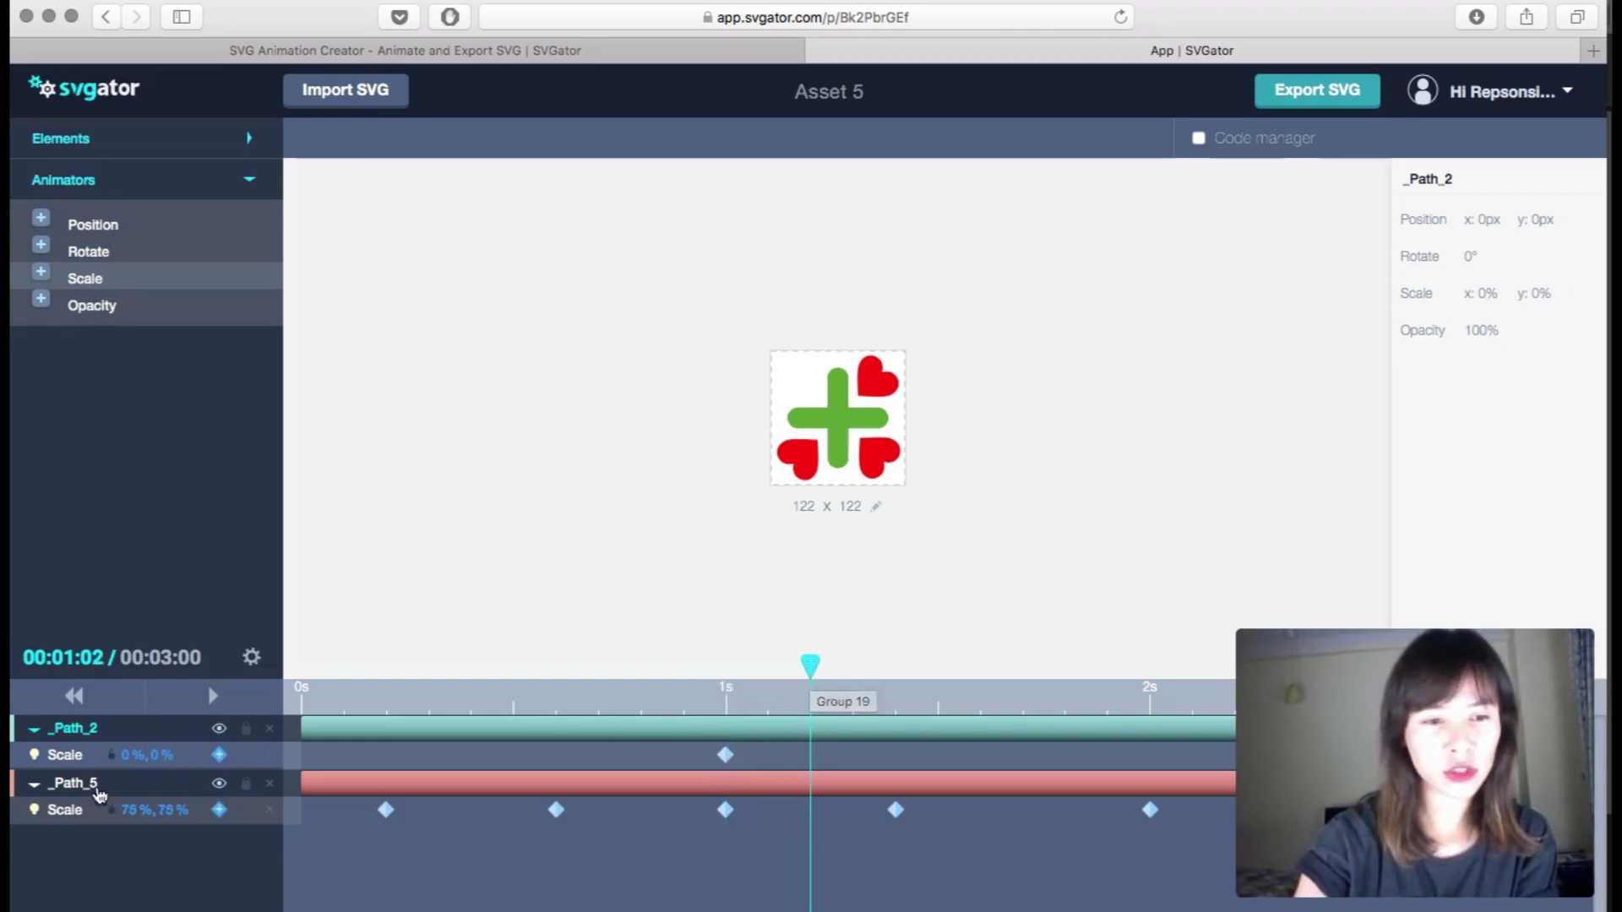
pyautogui.click(131, 757)
pyautogui.write('100')
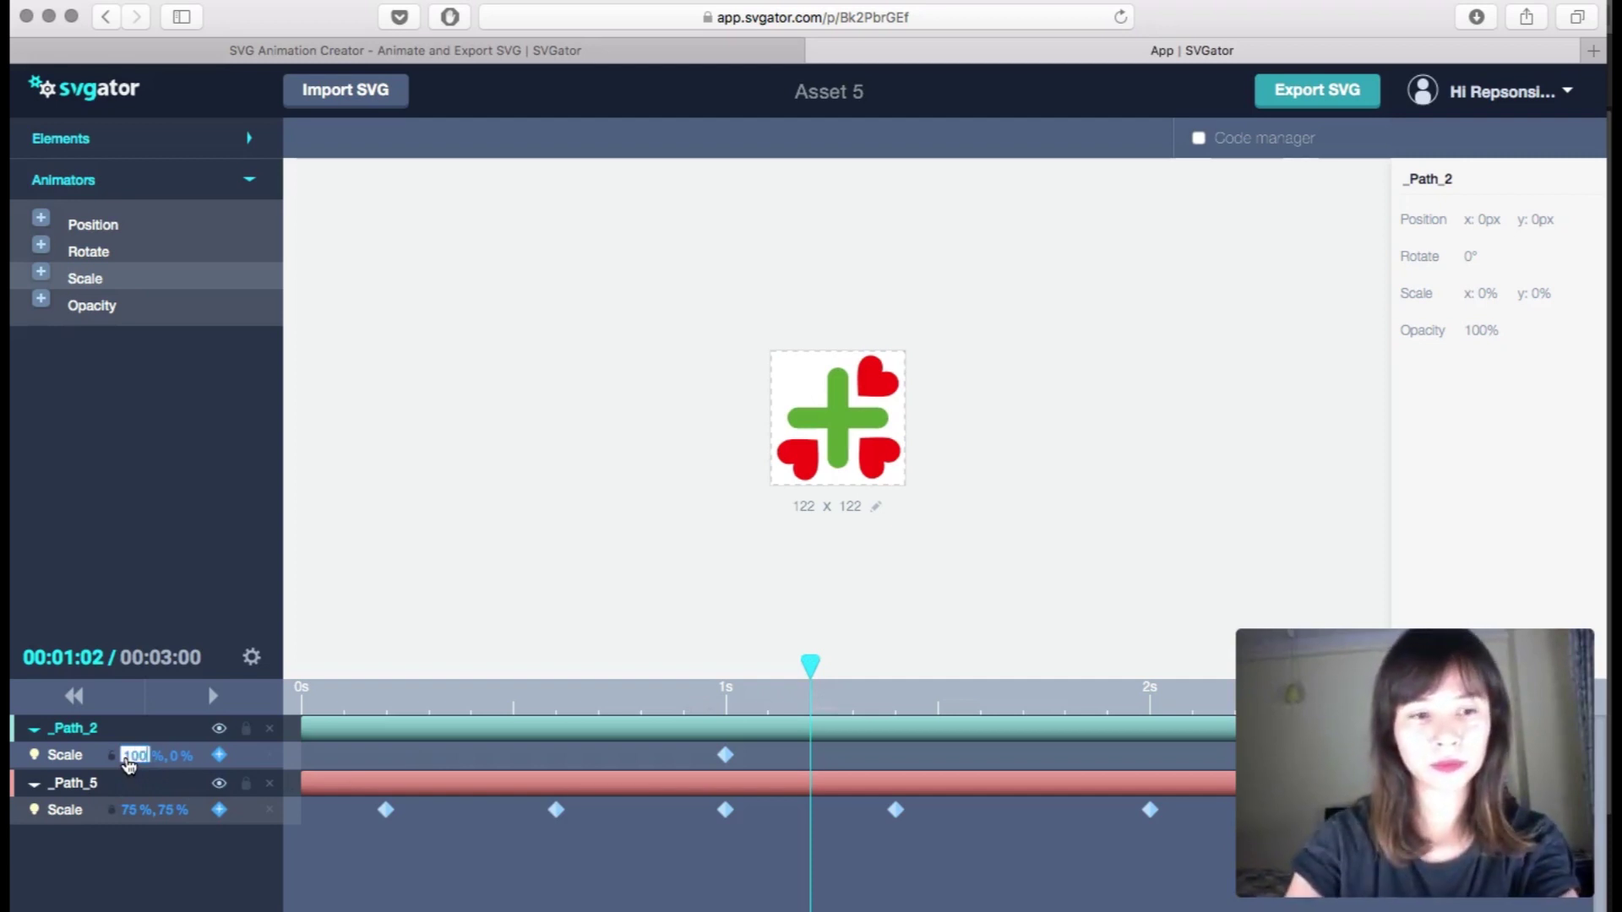
pyautogui.press('Return')
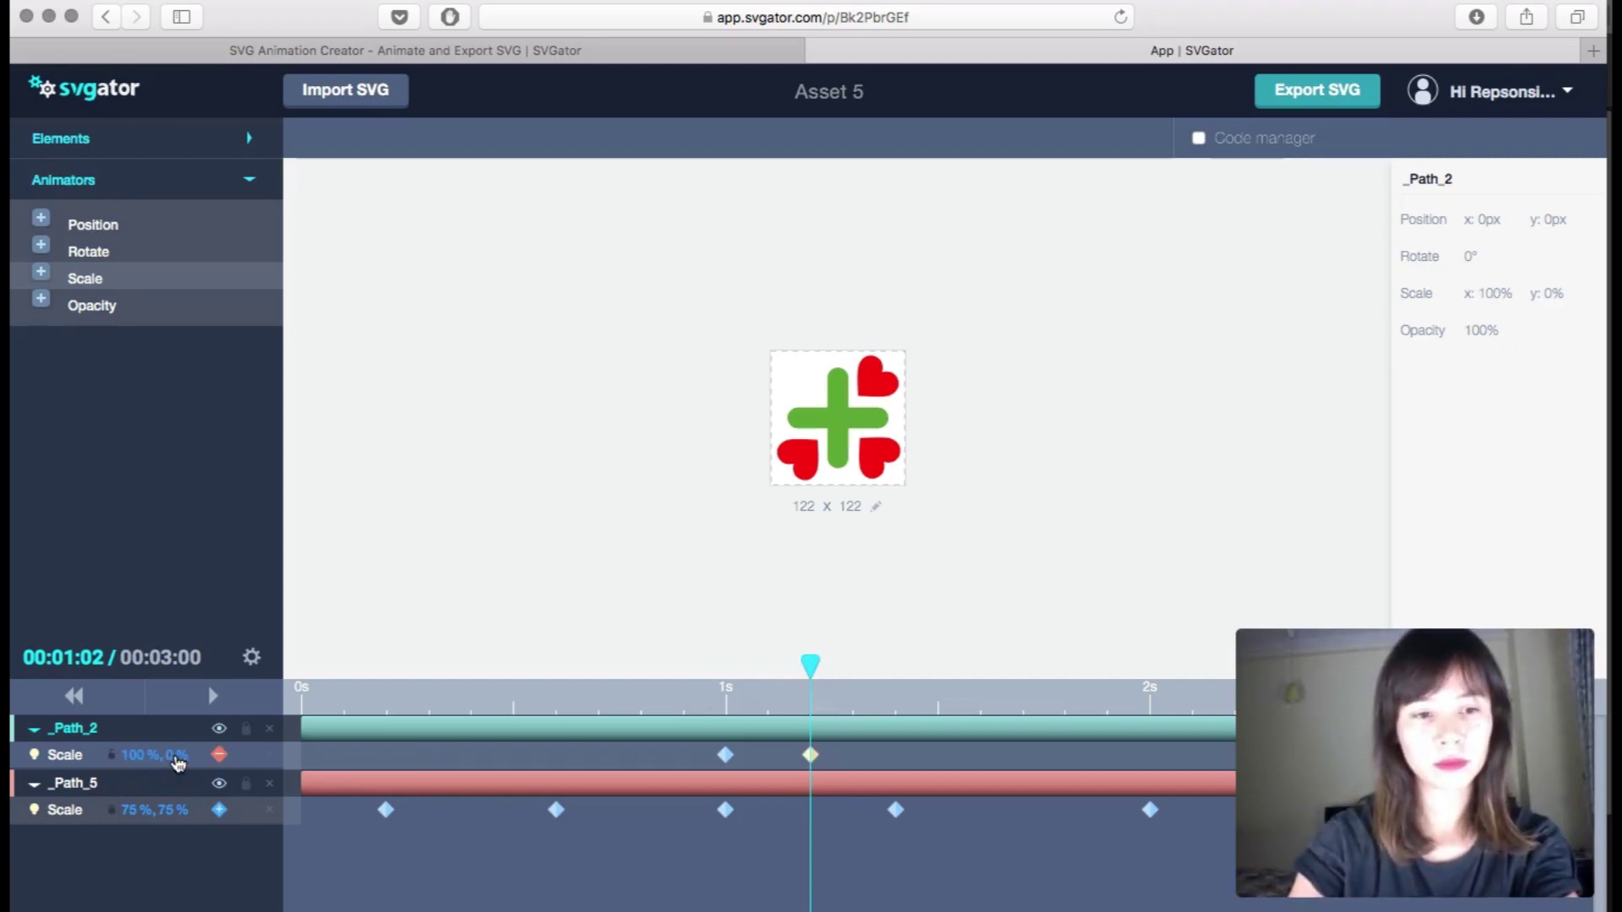
pyautogui.click(175, 756)
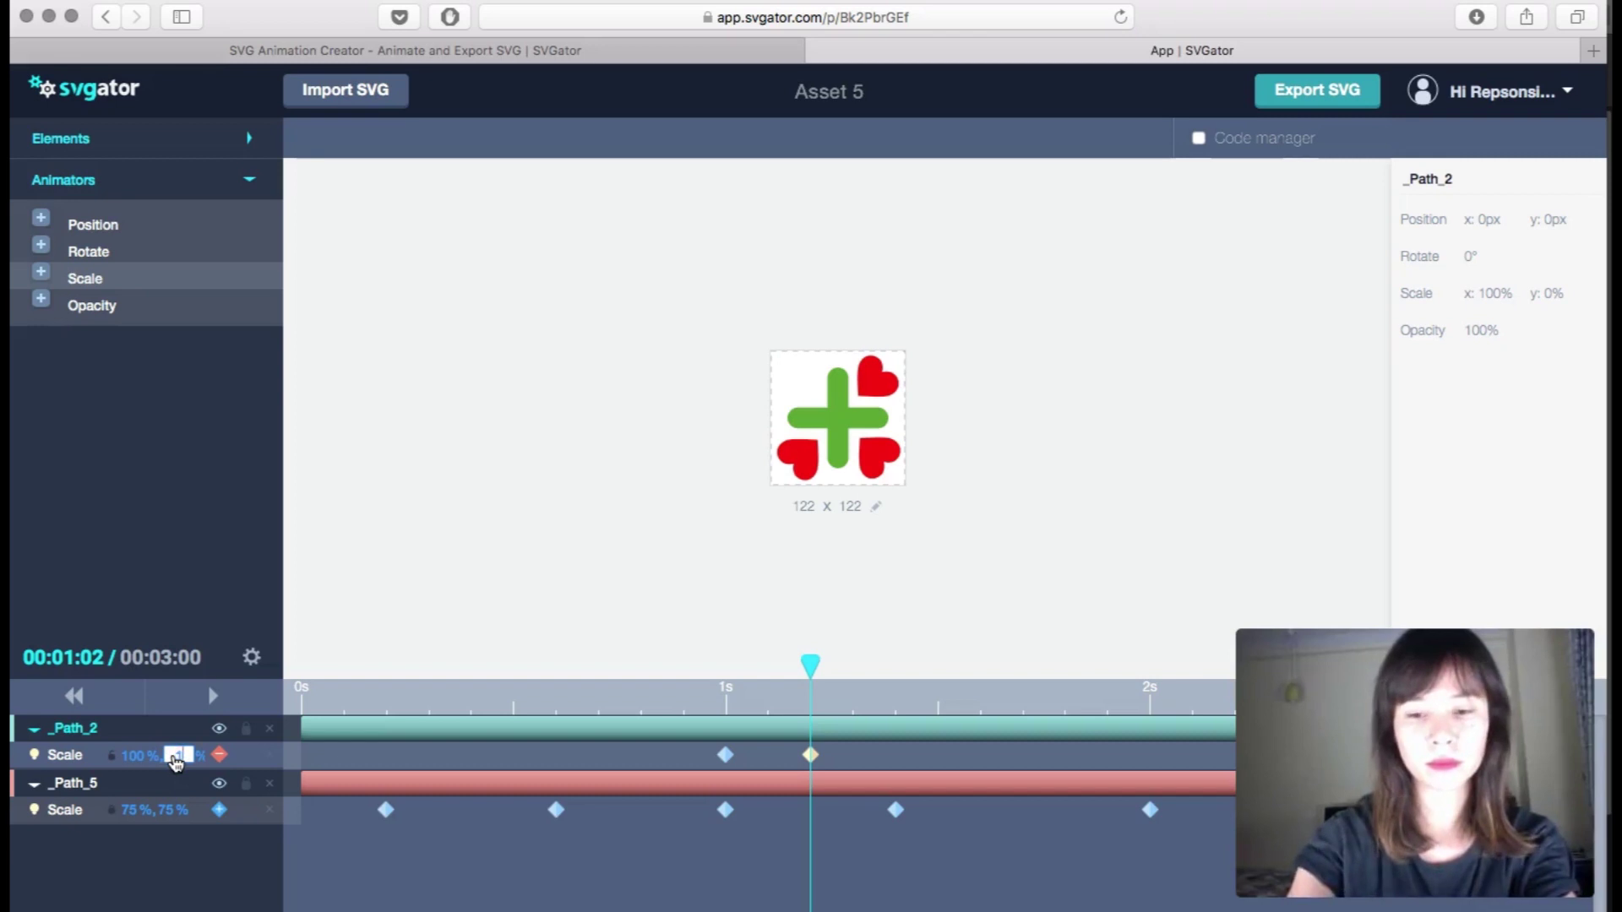
pyautogui.write('100')
pyautogui.press('Return')
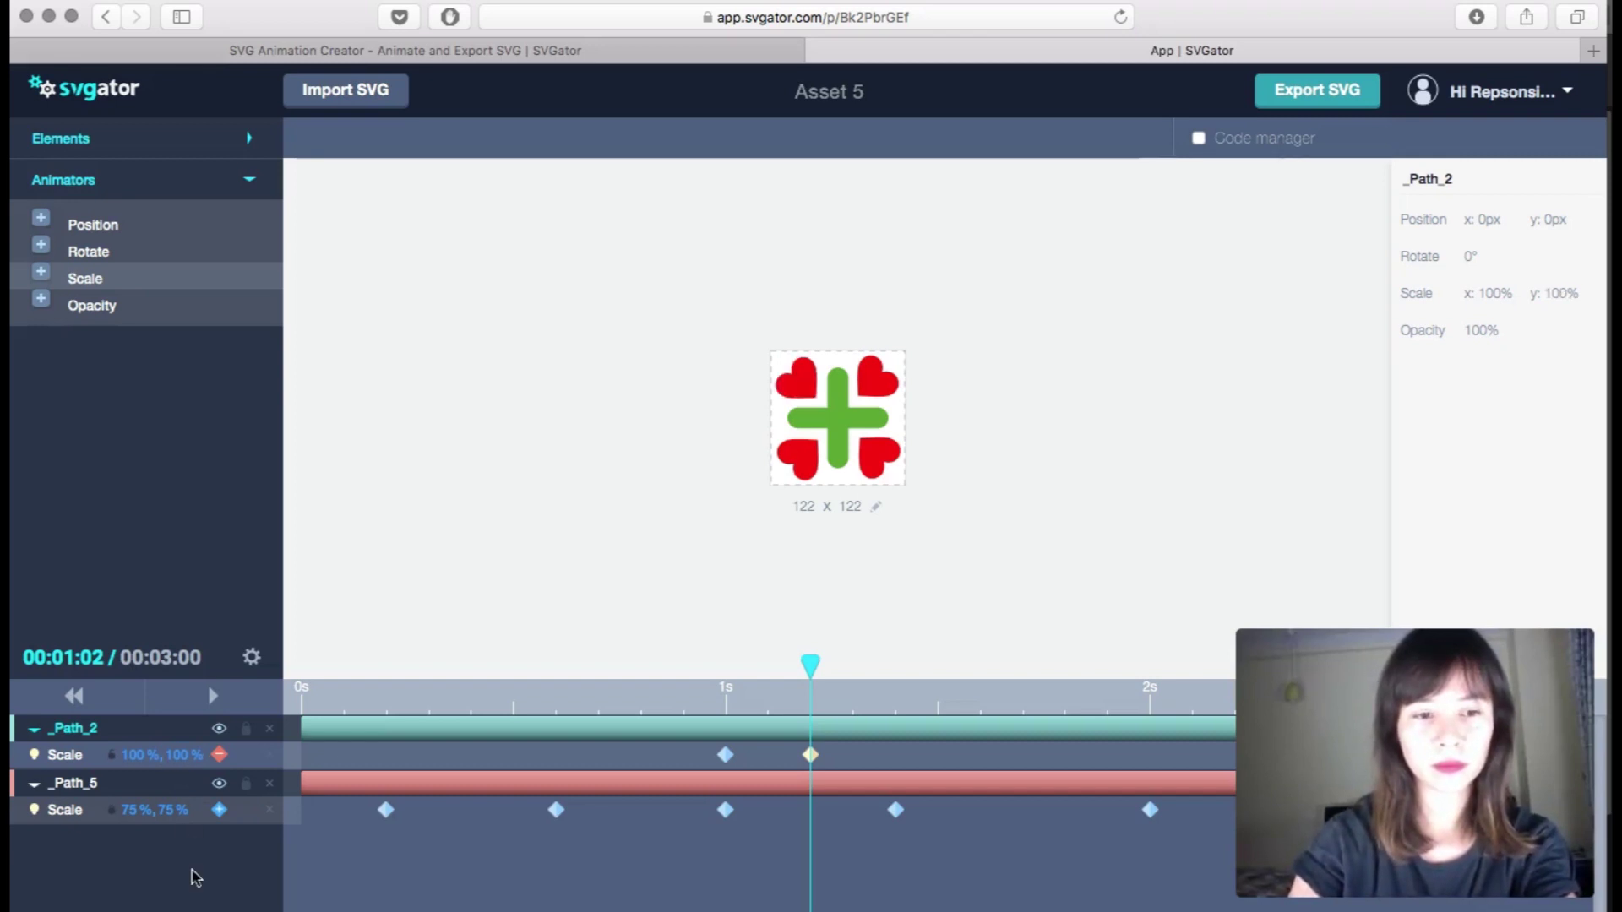
# Step: Preview the heart popping in, then select its full-size keyframe
pyautogui.moveTo(810, 664); pyautogui.dragTo(528, 663)
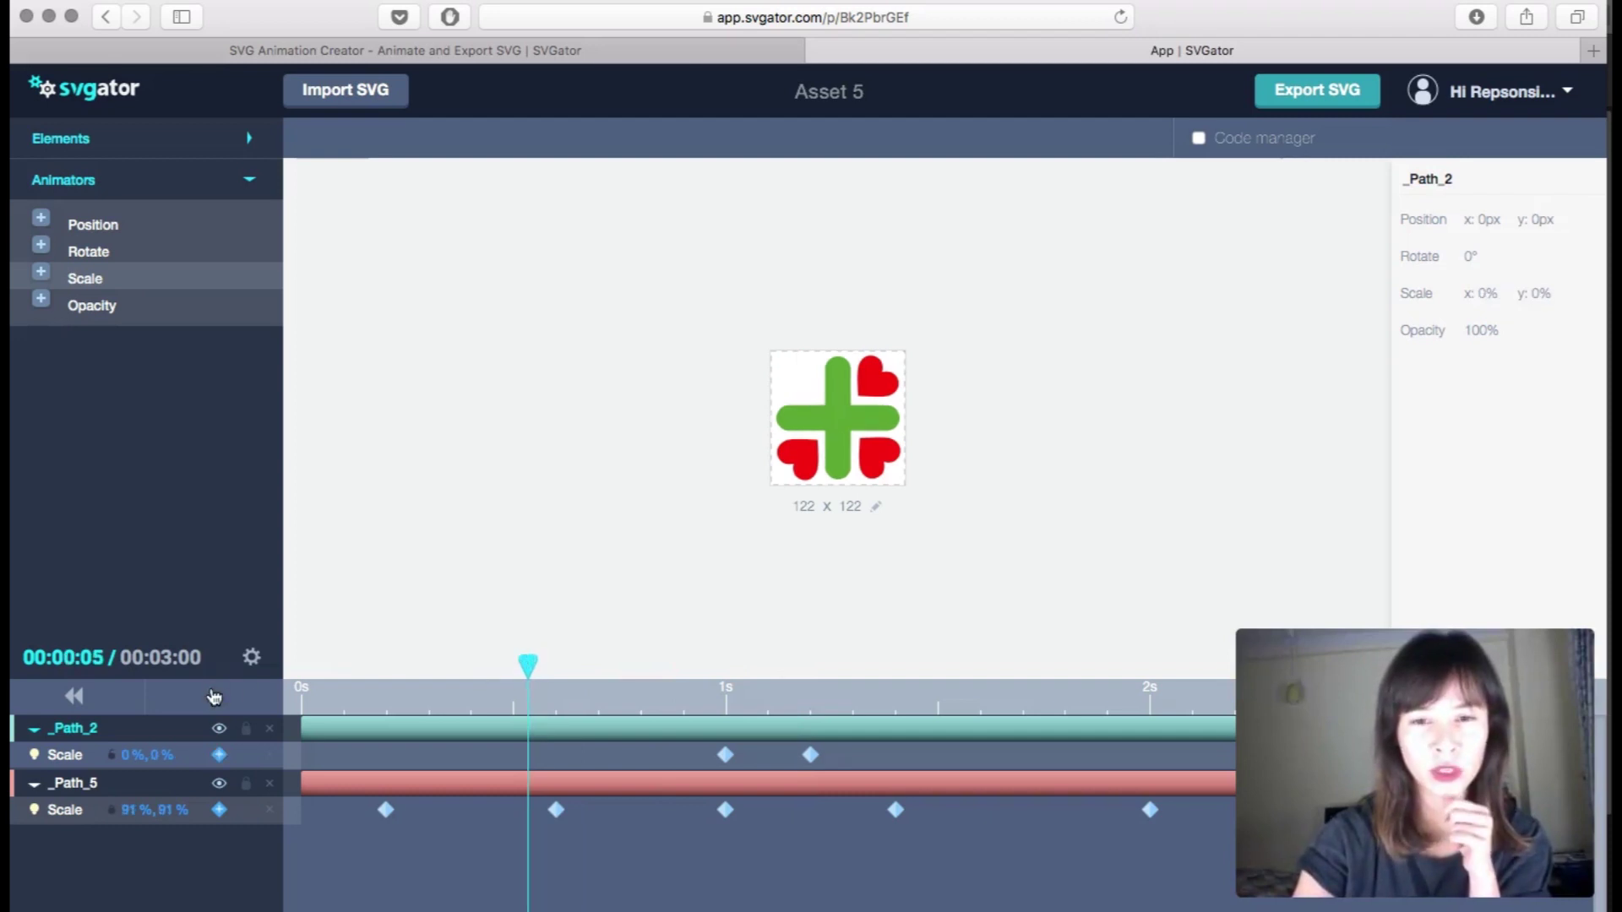
pyautogui.click(214, 696)
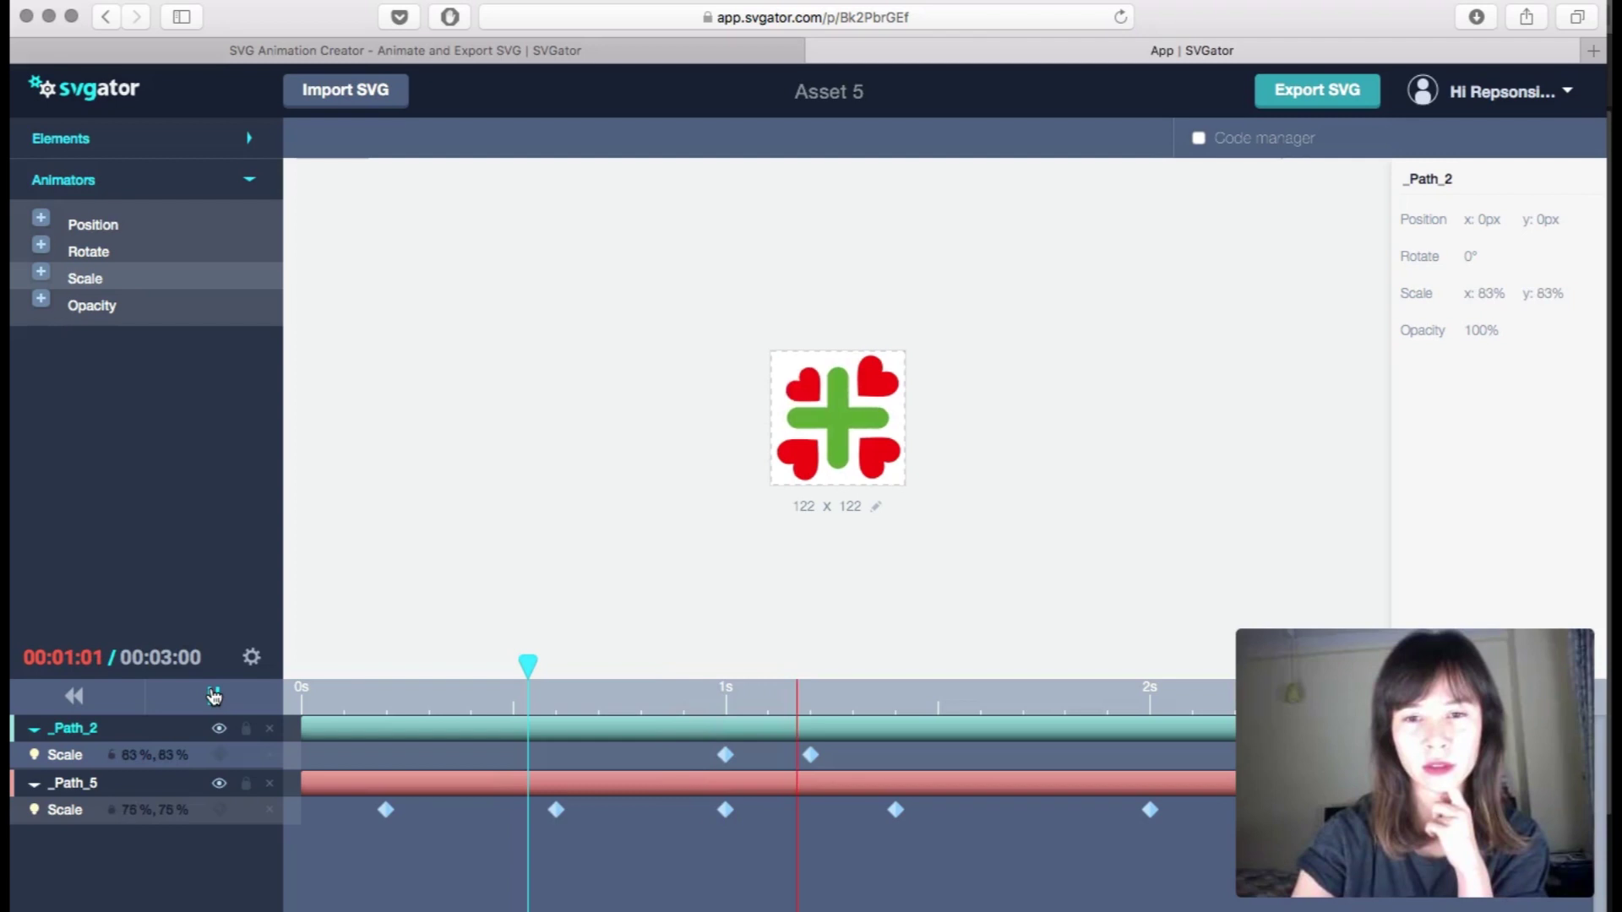
pyautogui.click(214, 696)
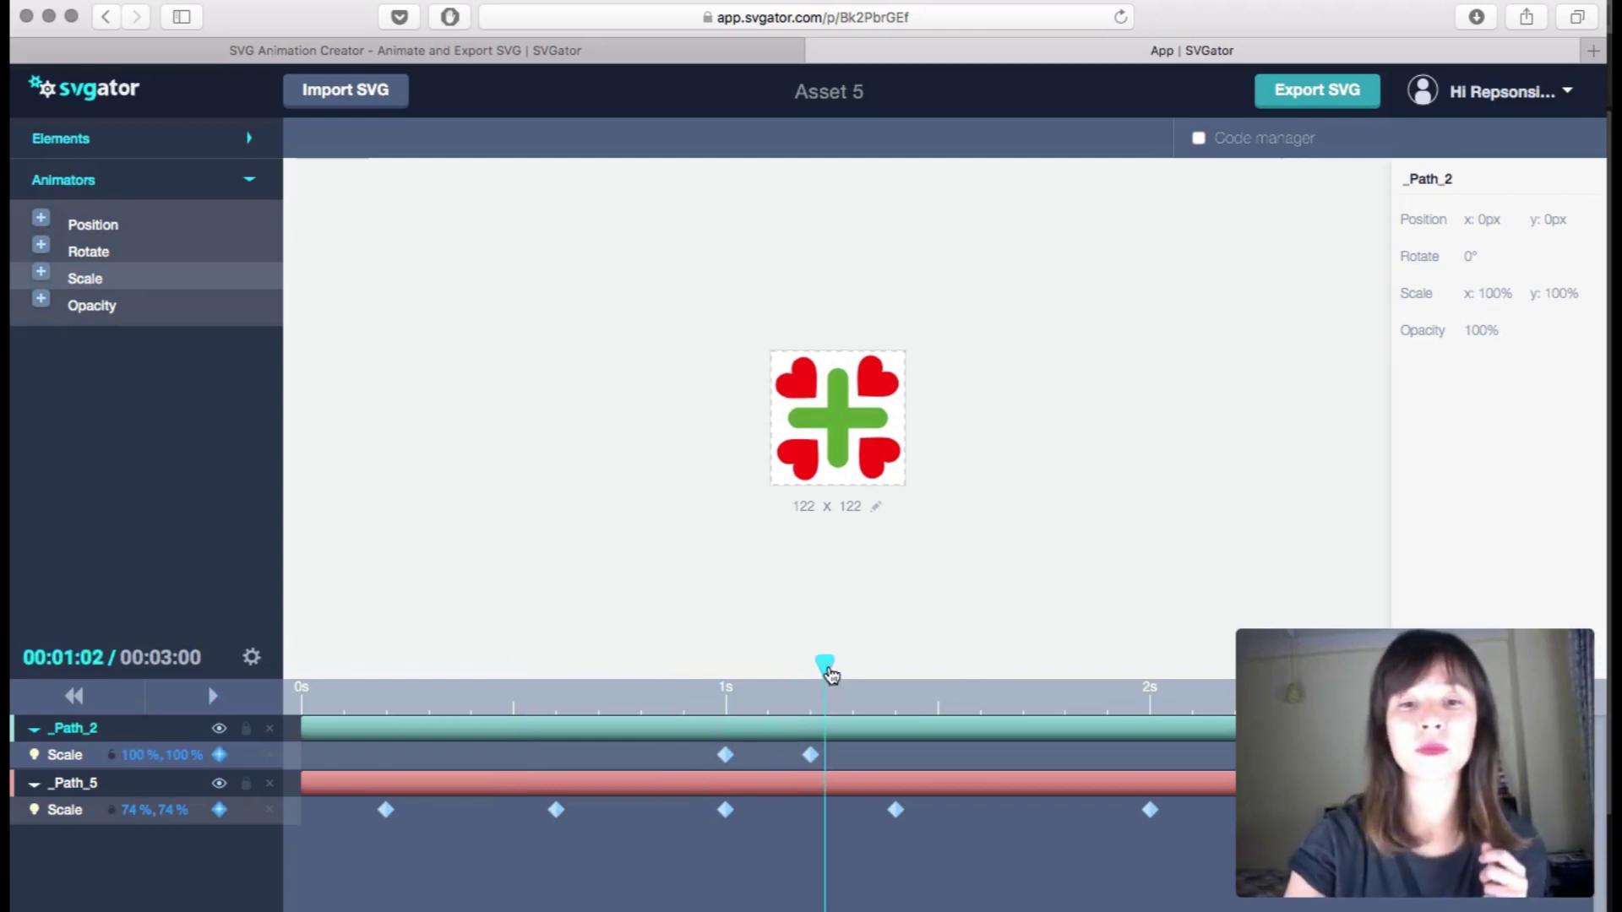
pyautogui.moveTo(825, 667); pyautogui.dragTo(811, 667)
pyautogui.click(810, 754)
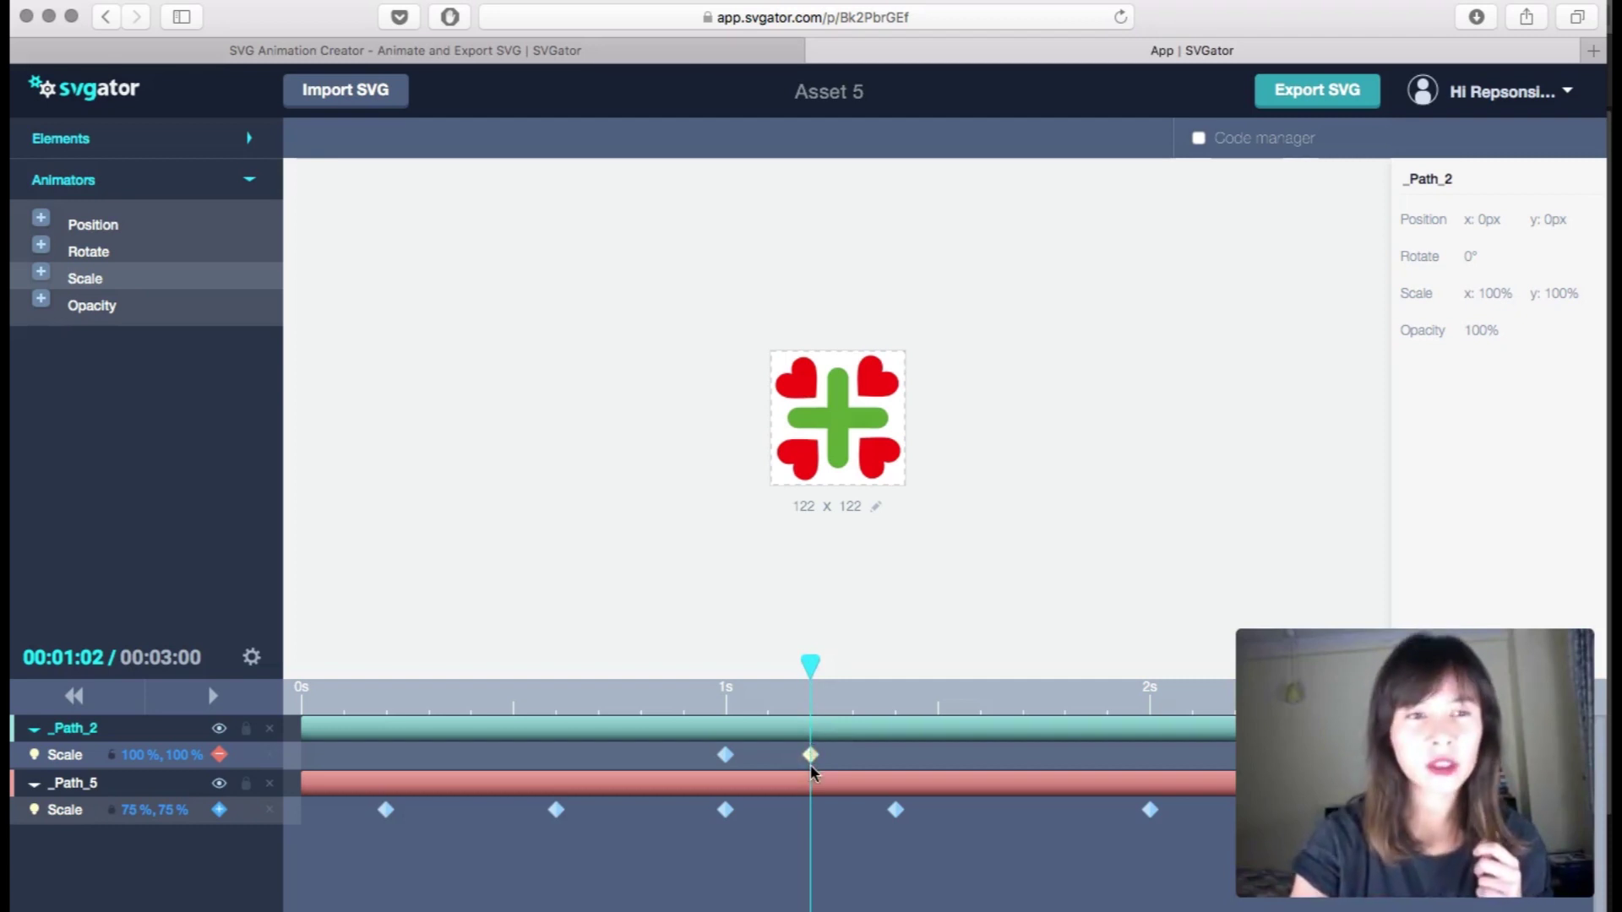
# Step: Add the top-right heart to the timeline with a Scale keyframe at 0%
pyautogui.click(253, 180)
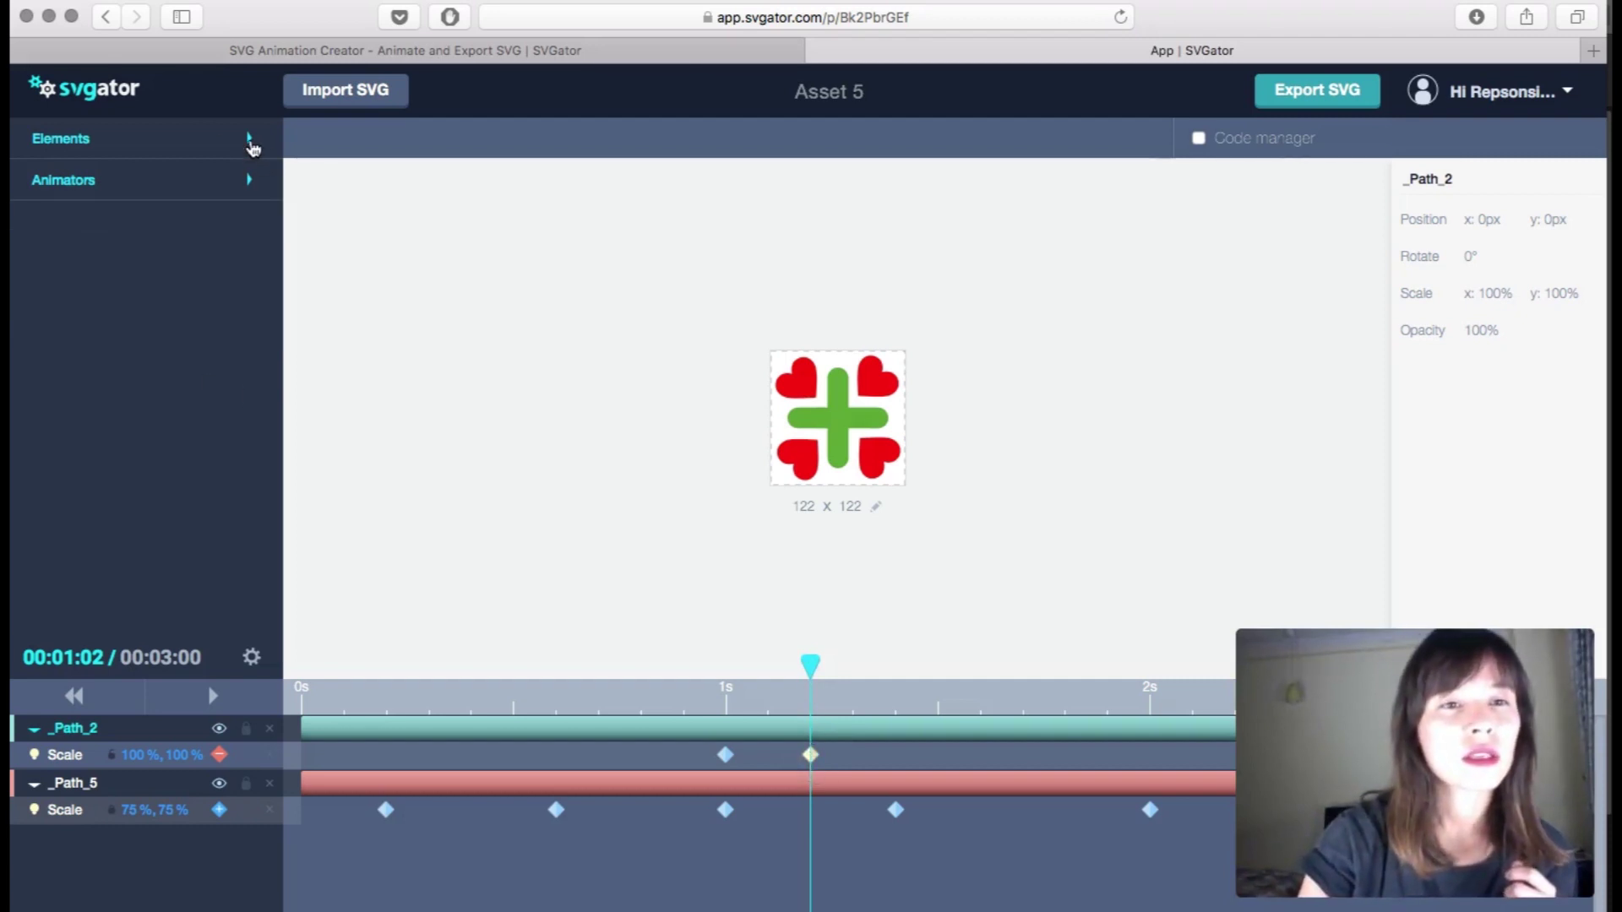
pyautogui.click(251, 141)
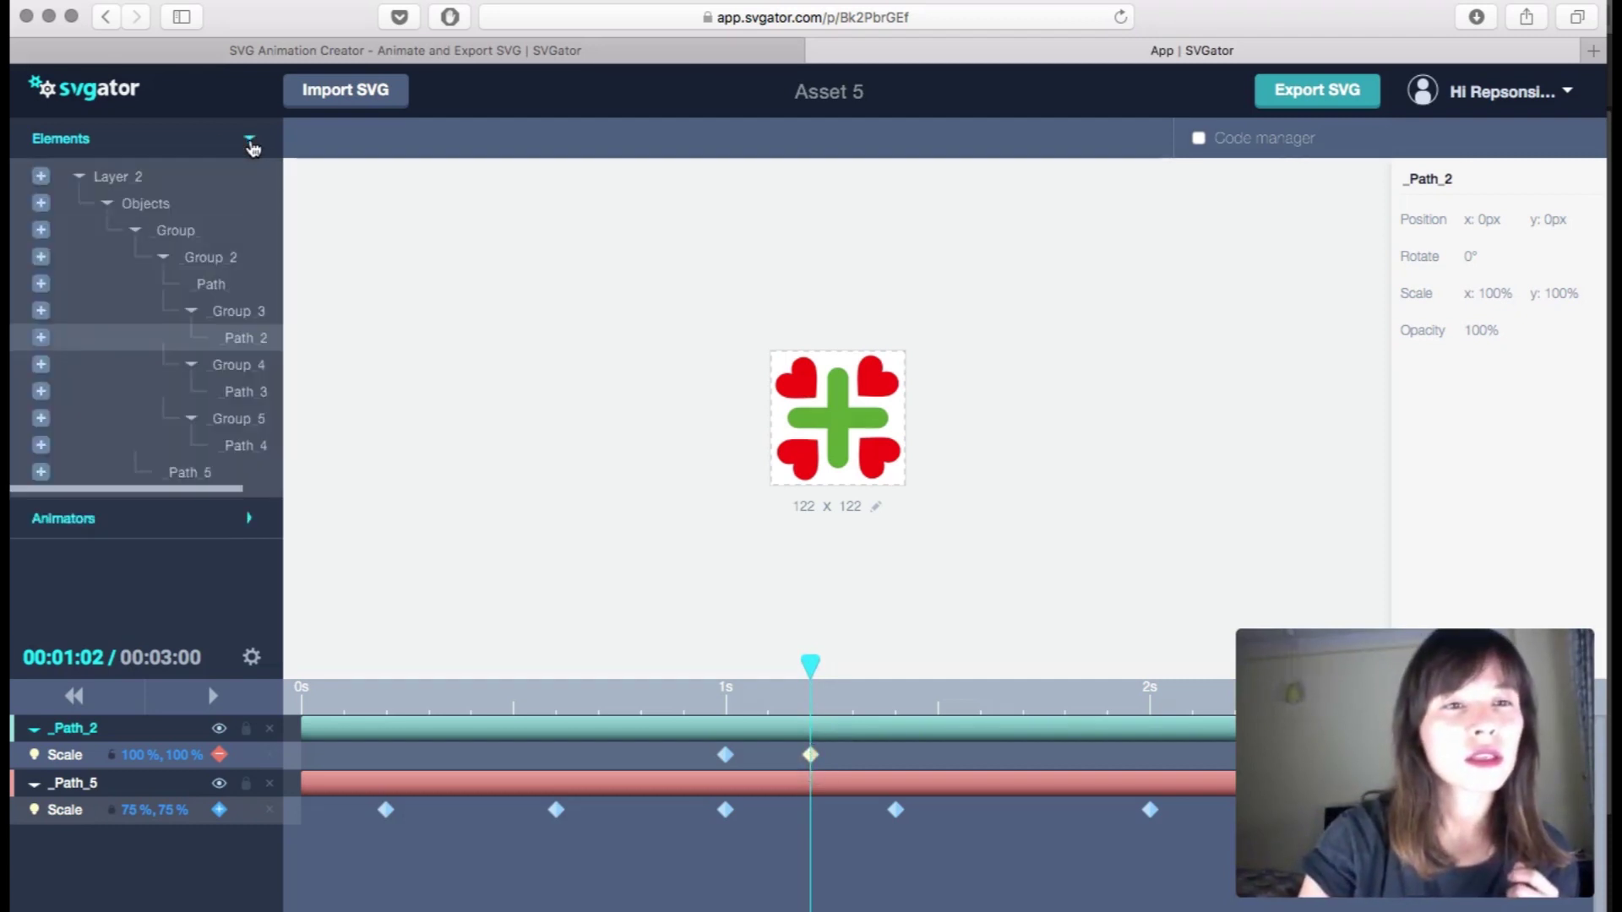
pyautogui.click(873, 387)
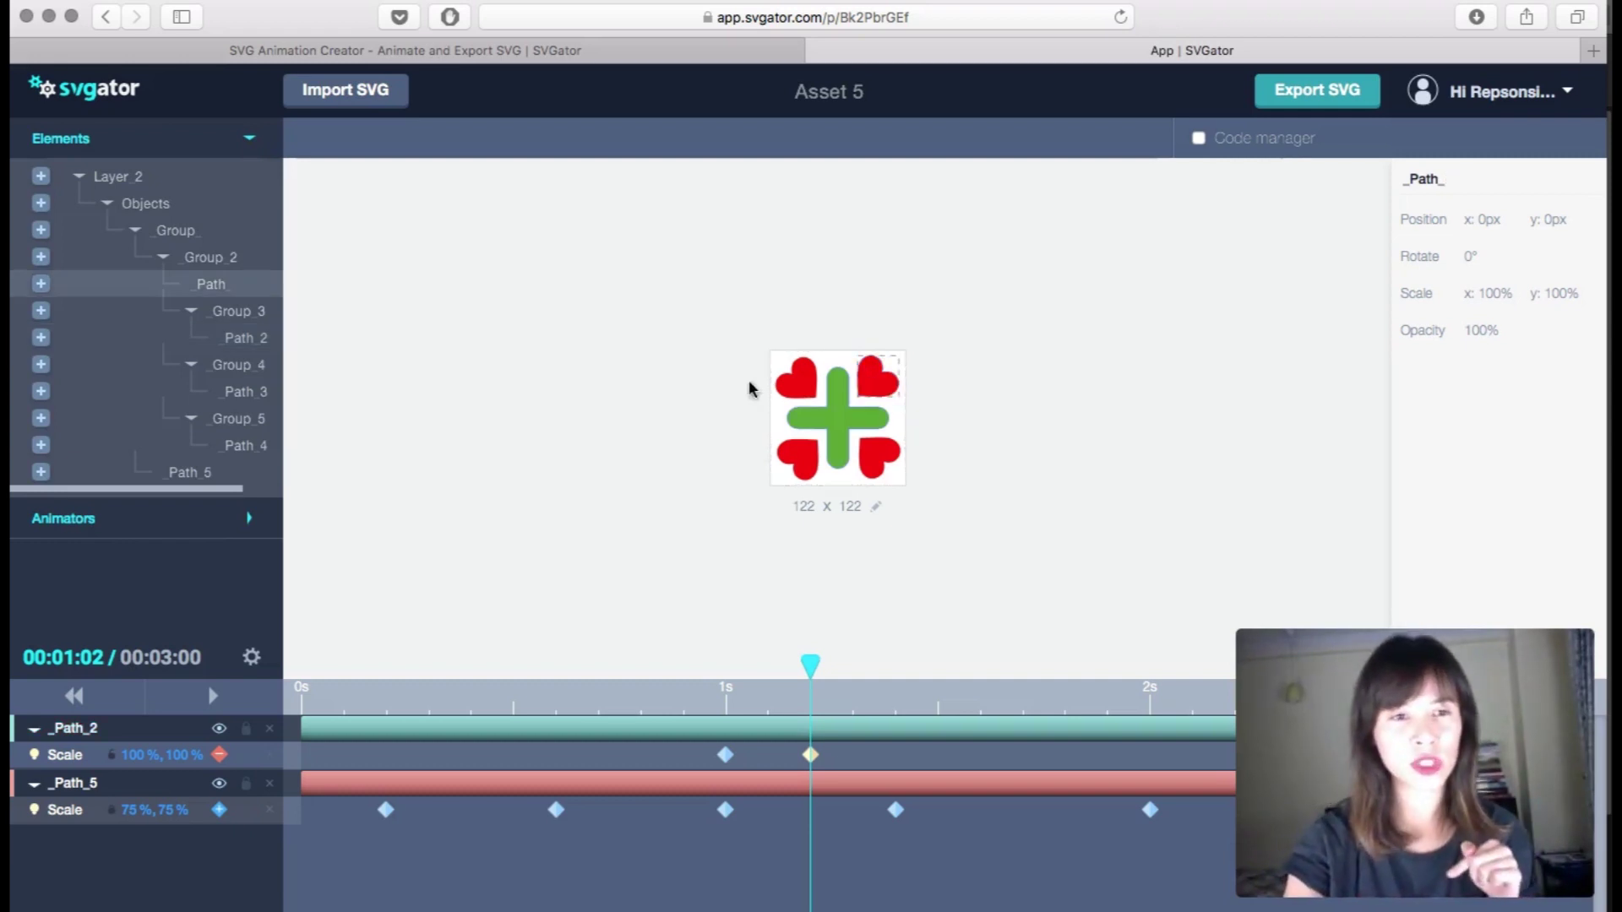
pyautogui.click(41, 284)
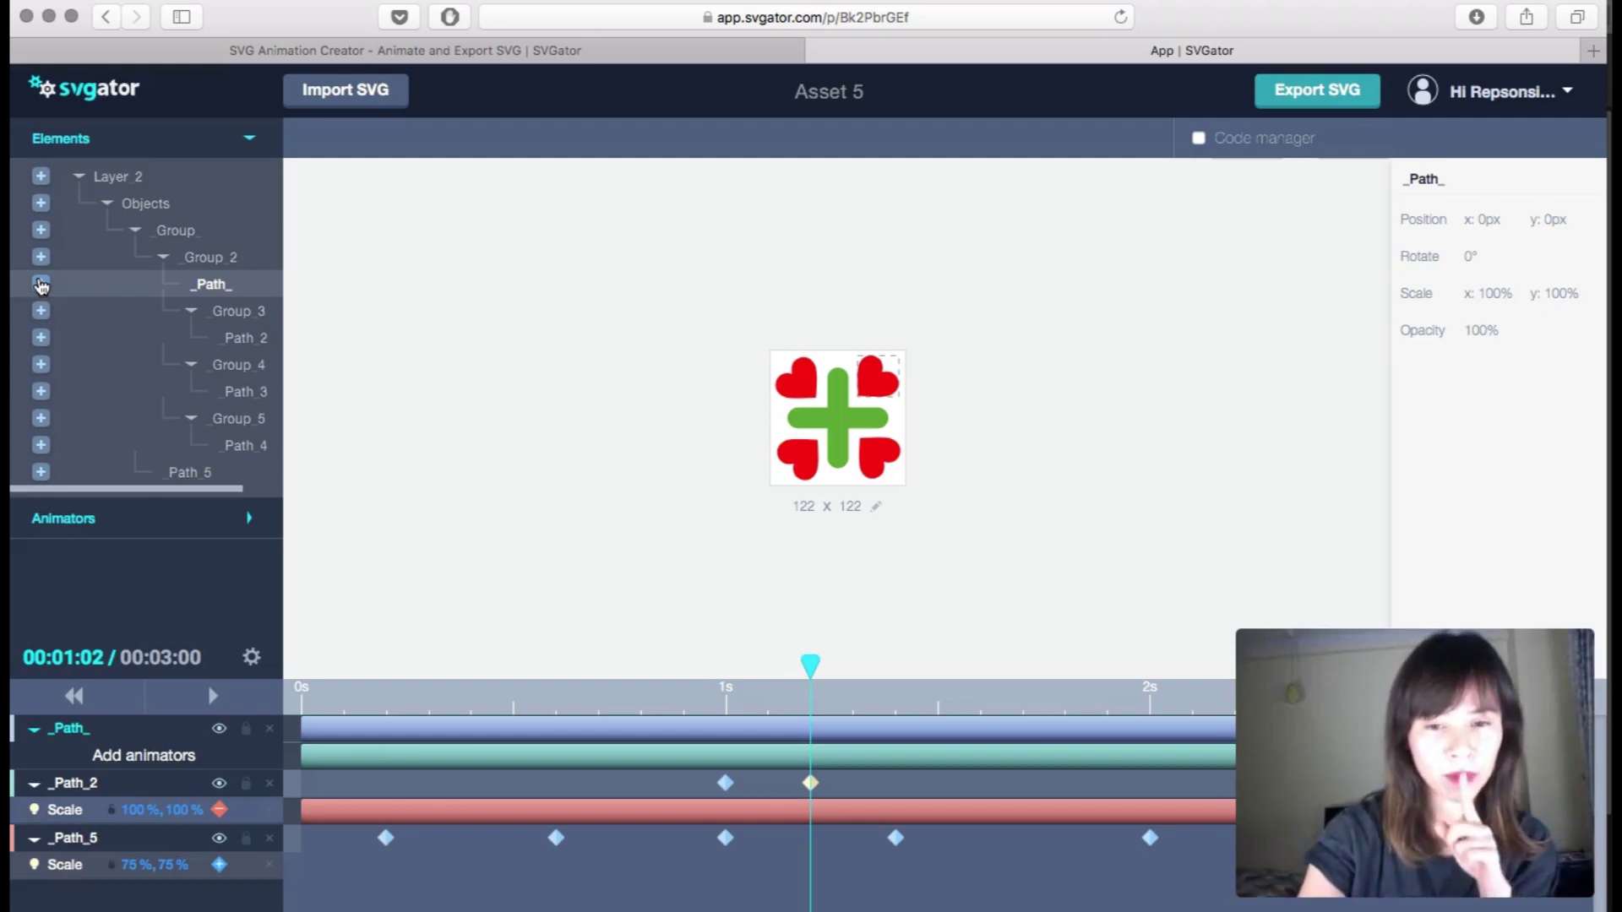
pyautogui.click(240, 522)
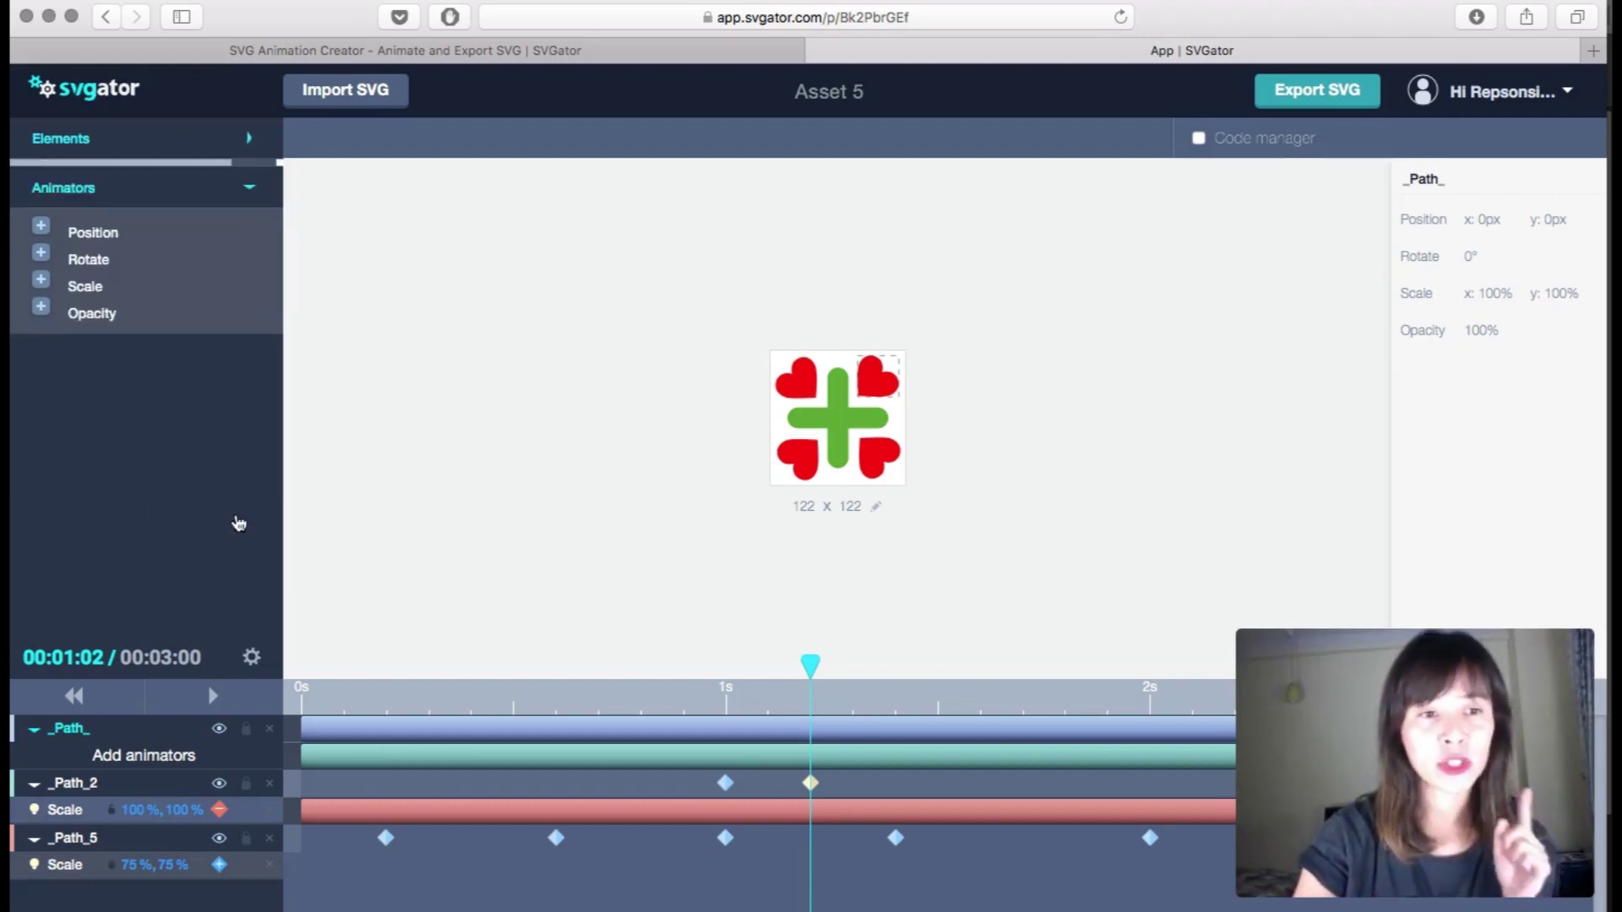
pyautogui.click(41, 277)
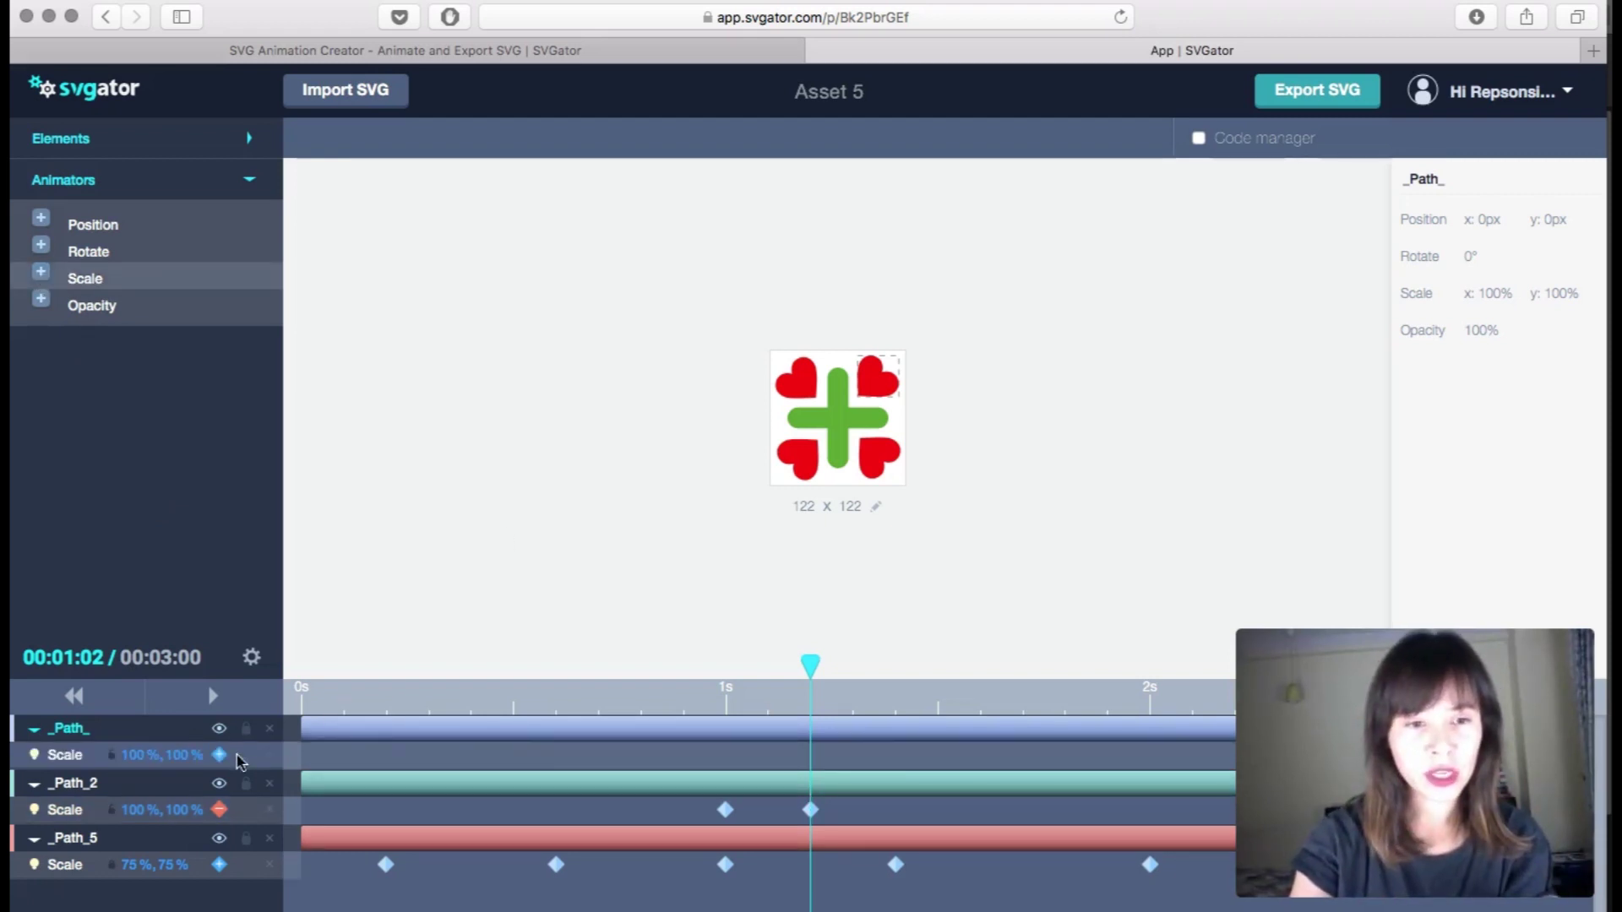
pyautogui.click(142, 756)
pyautogui.write('0')
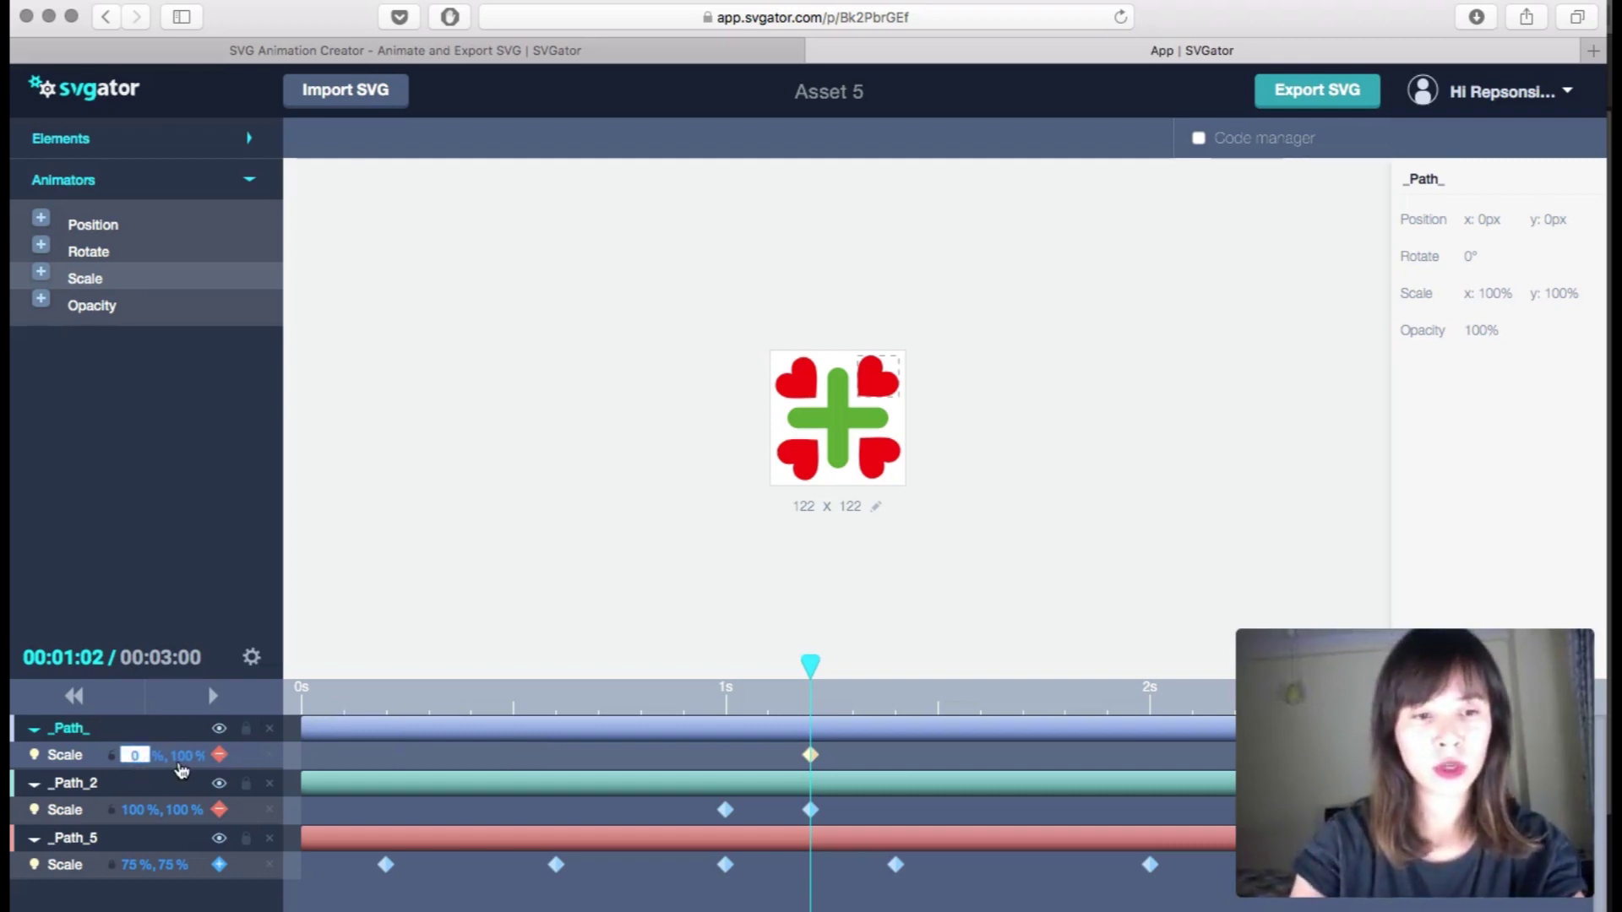
pyautogui.press('Return')
pyautogui.click(161, 756)
pyautogui.write('0')
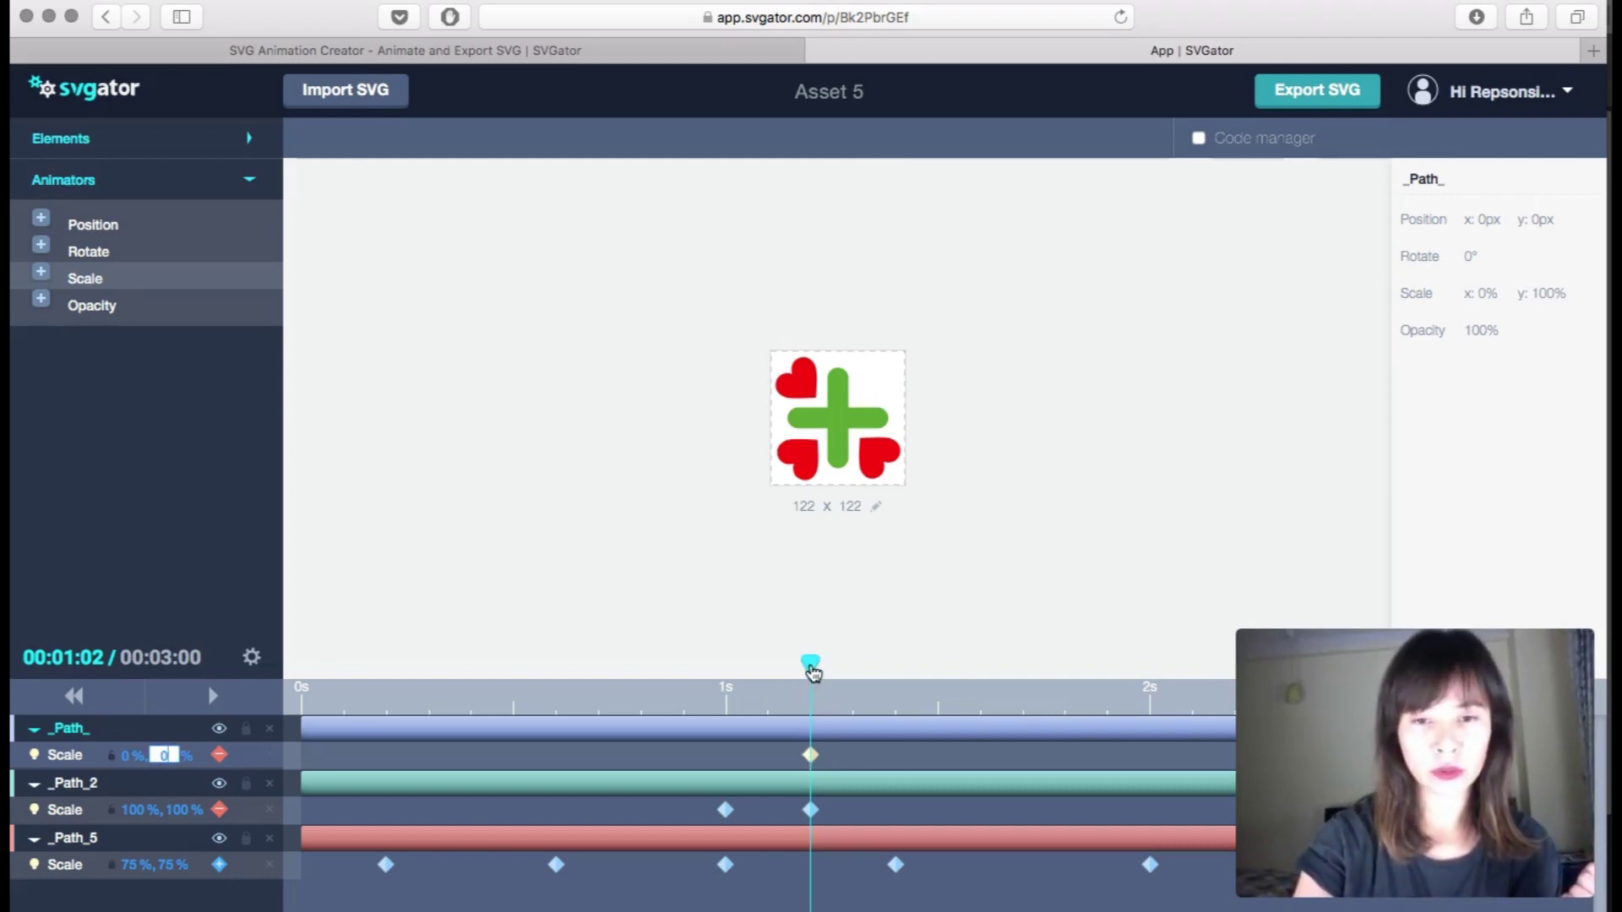
# Step: At about 1.04 s, set the top-right heart's Scale to 100% by 100%
pyautogui.moveTo(811, 667); pyautogui.dragTo(895, 667)
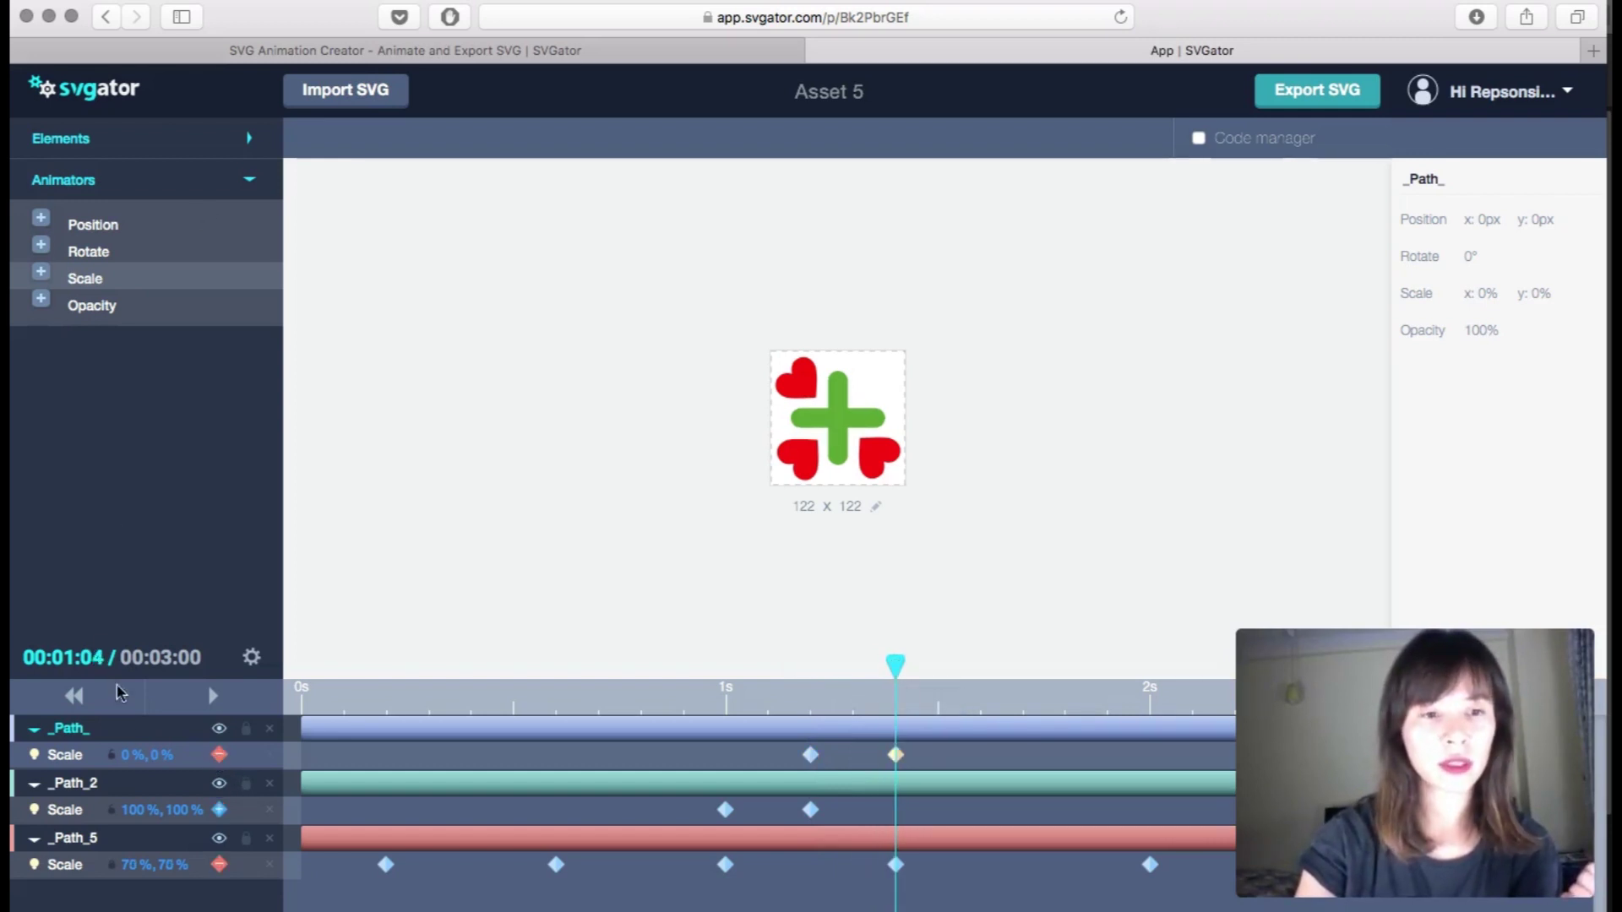
pyautogui.click(133, 756)
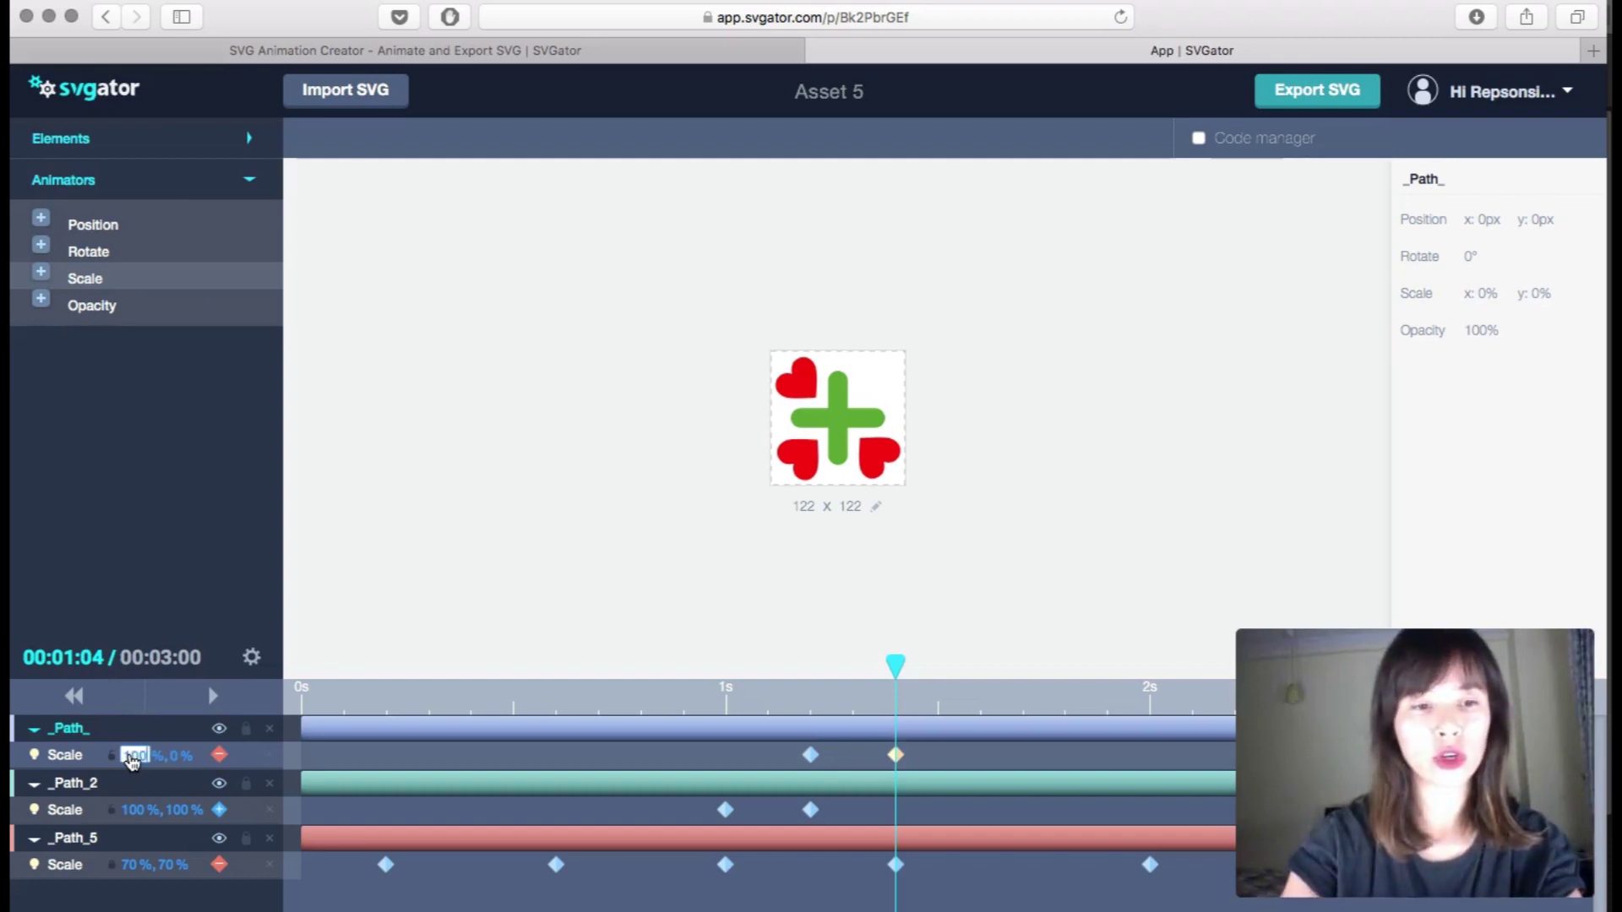
pyautogui.write('100')
pyautogui.press('Return')
pyautogui.click(178, 756)
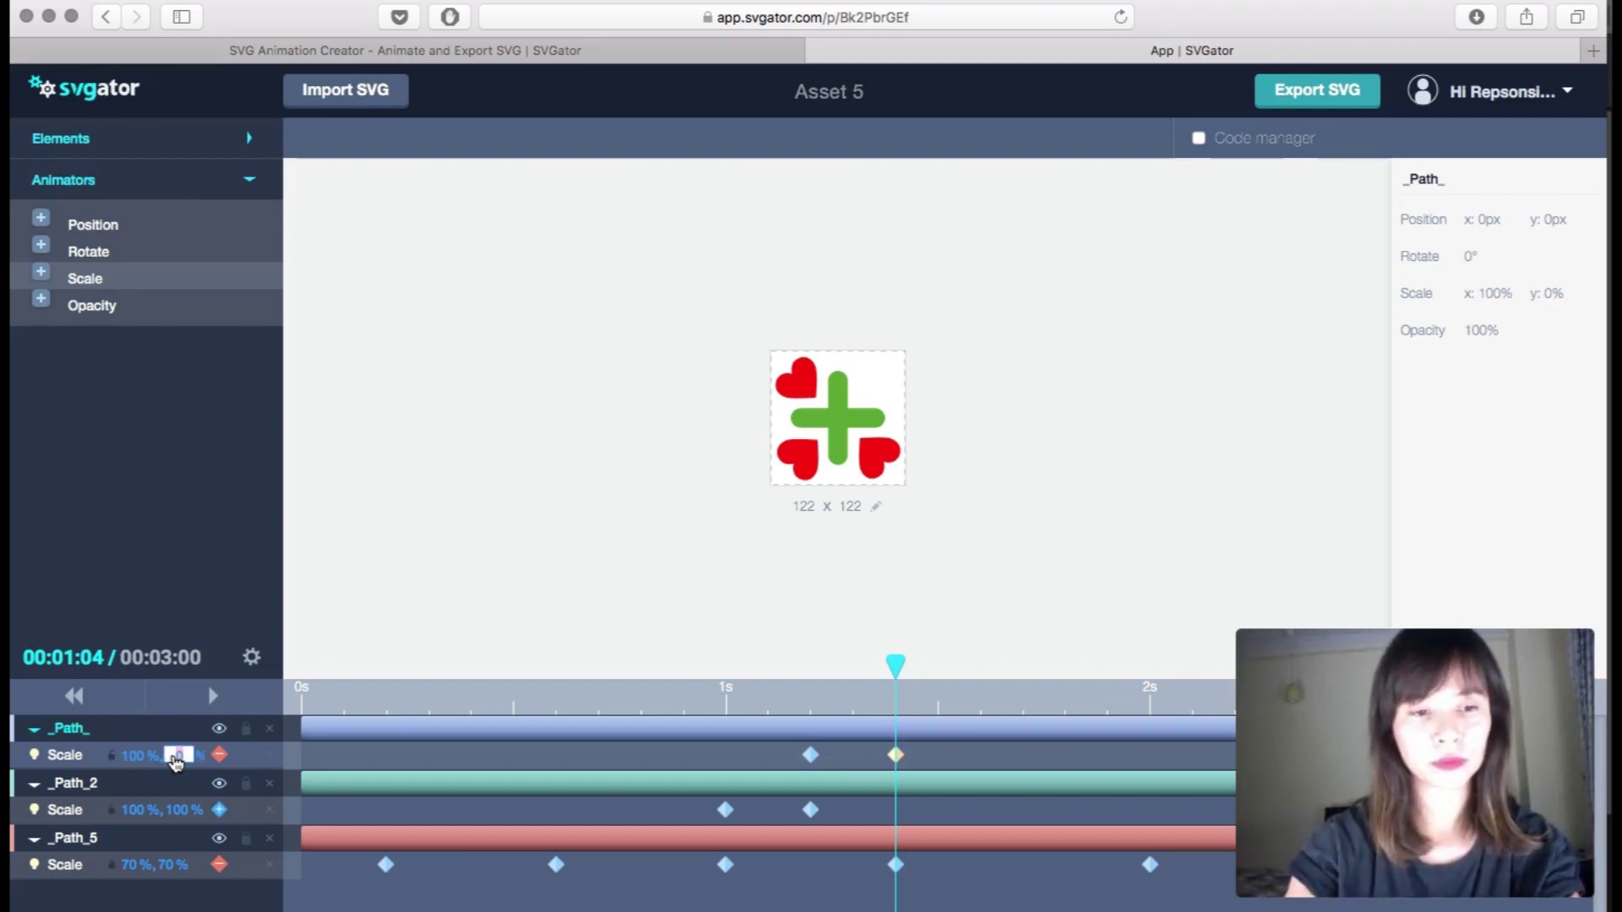
pyautogui.write('100')
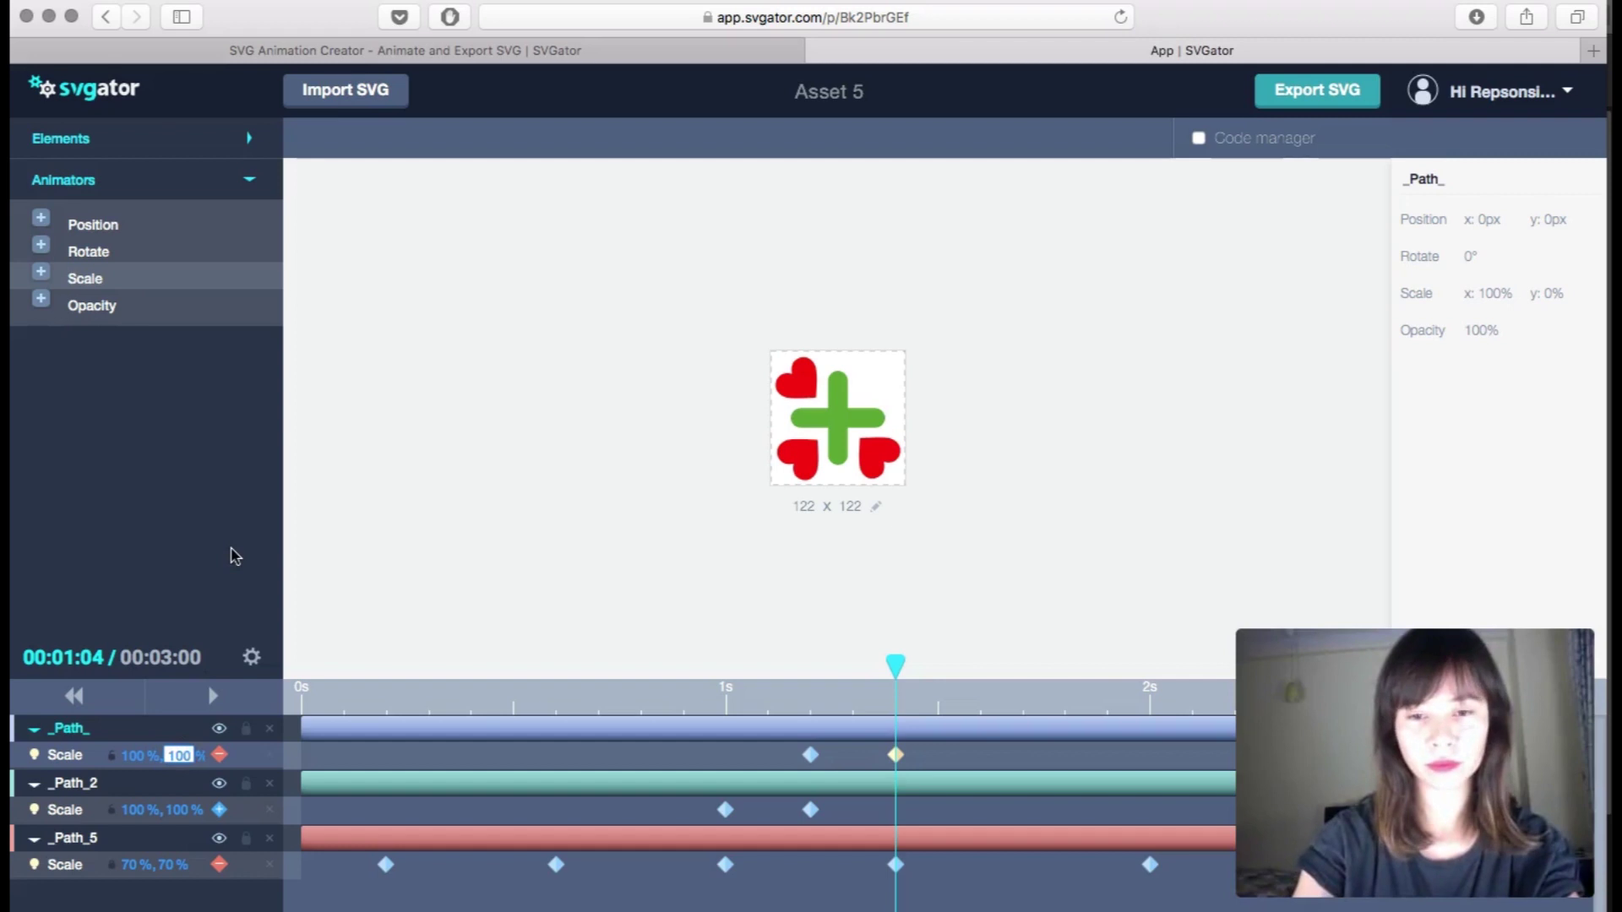
pyautogui.press('Return')
pyautogui.click(885, 459)
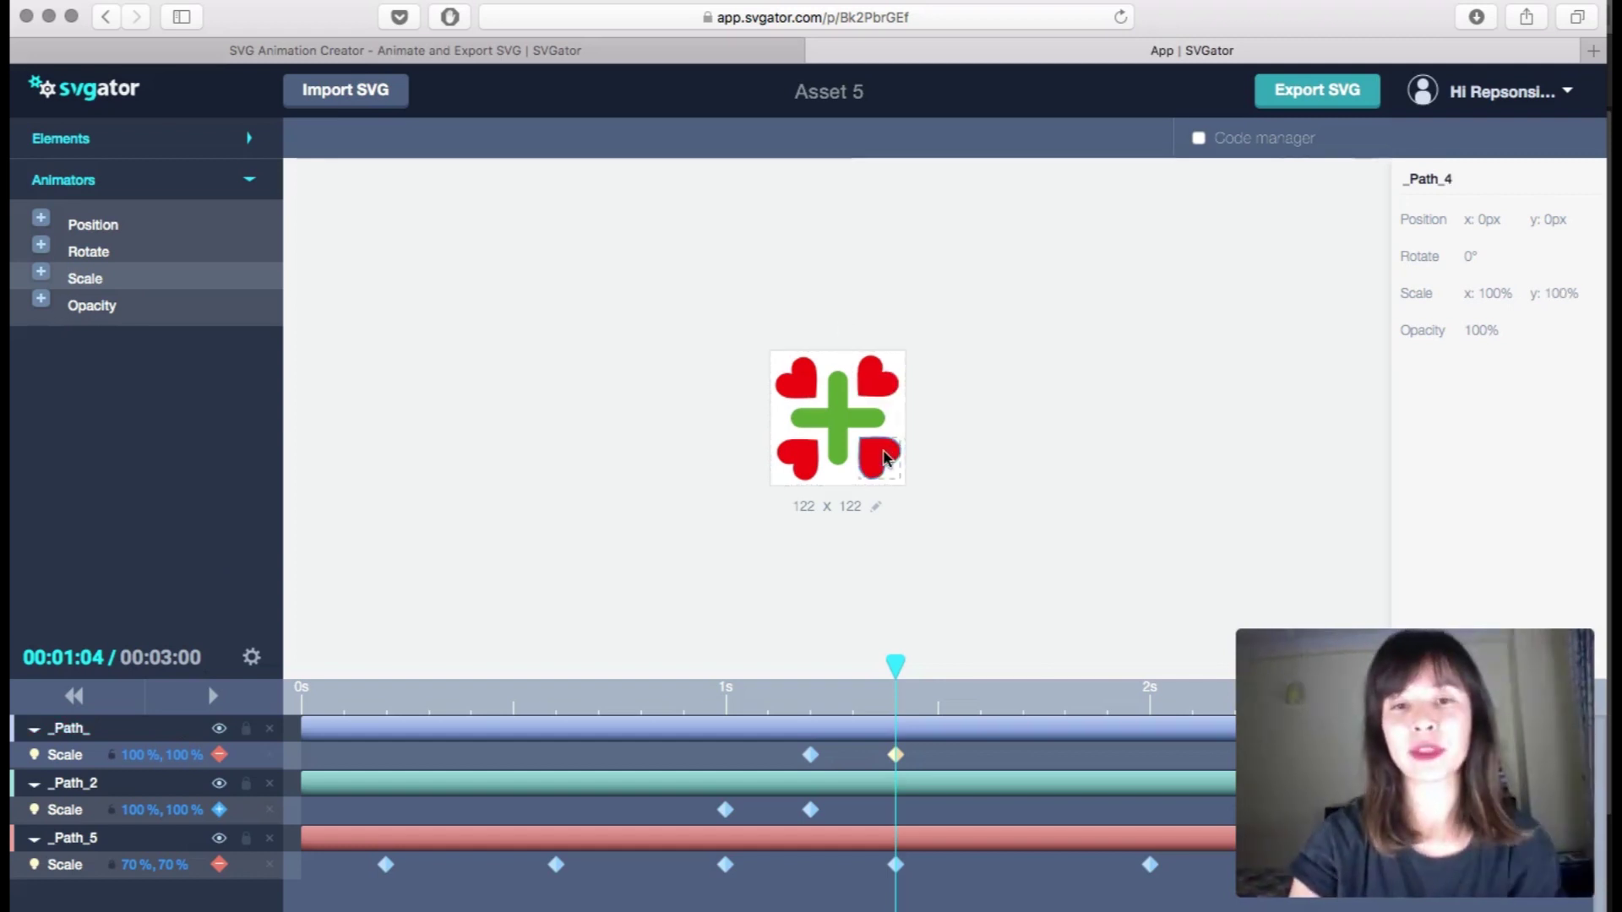
# Step: Add the bottom-right heart, Path_4, to the timeline and fold each heart track
pyautogui.click(249, 141)
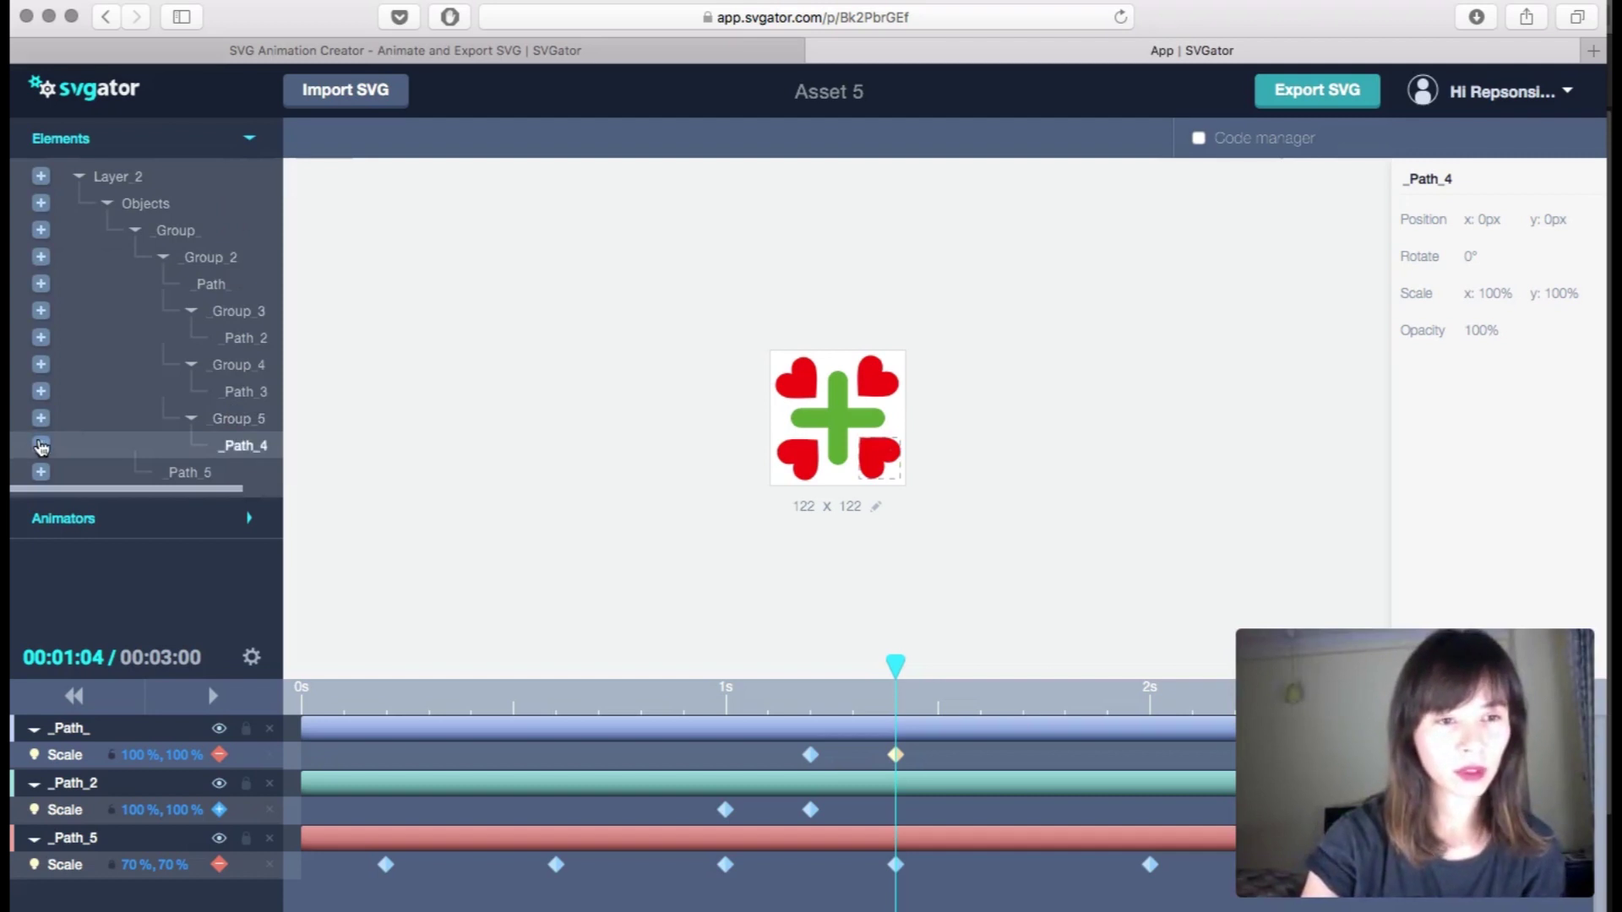
pyautogui.click(40, 445)
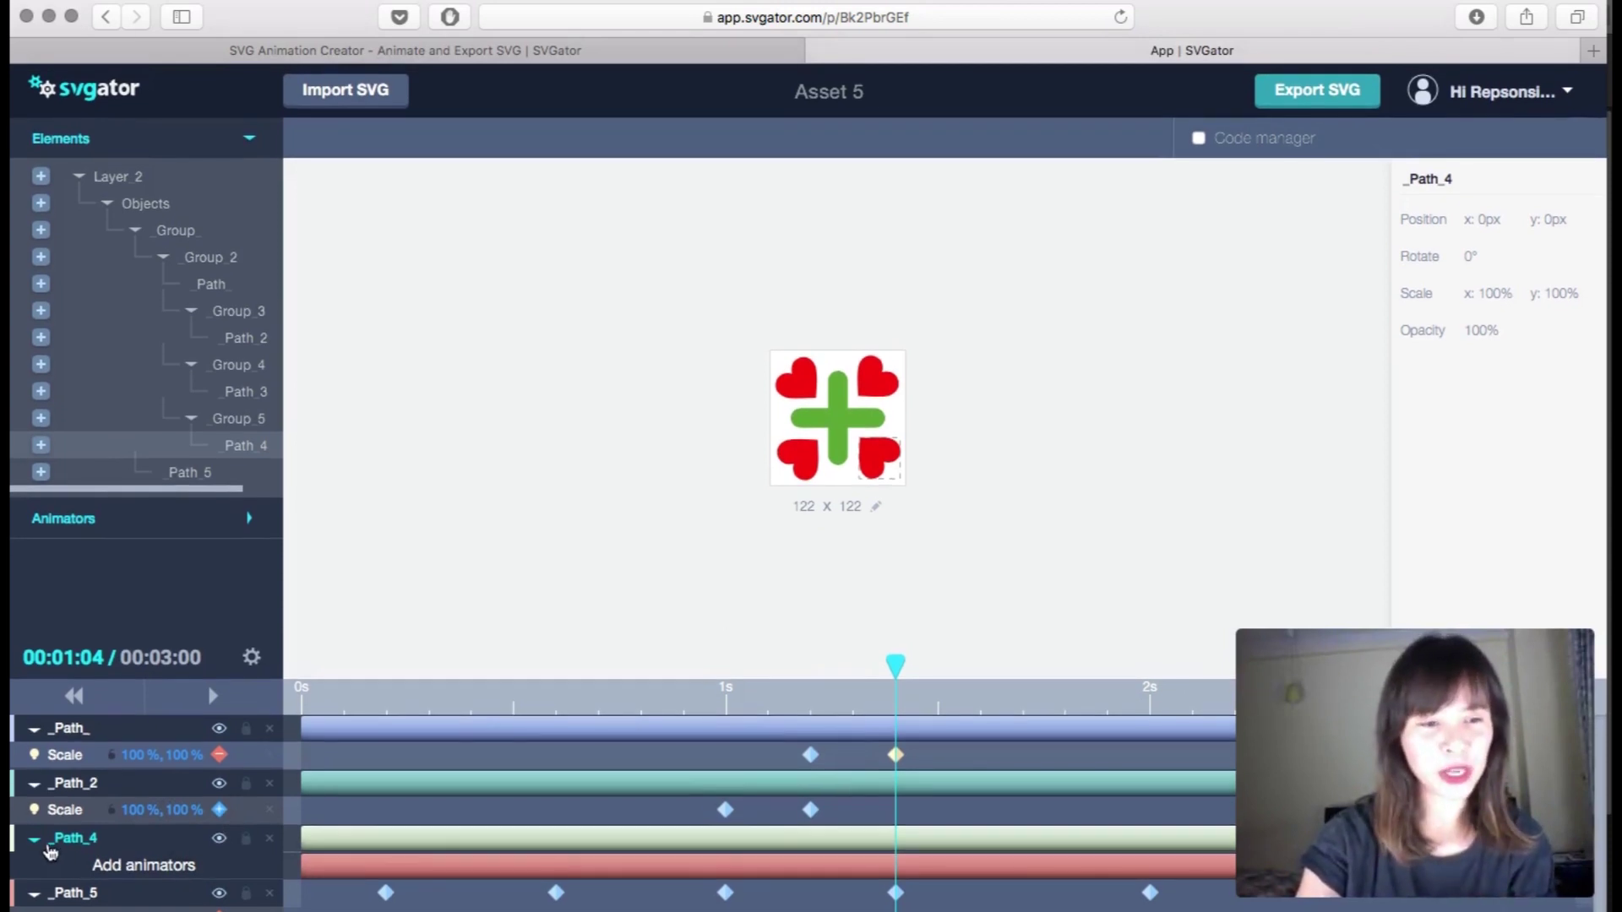
pyautogui.click(32, 846)
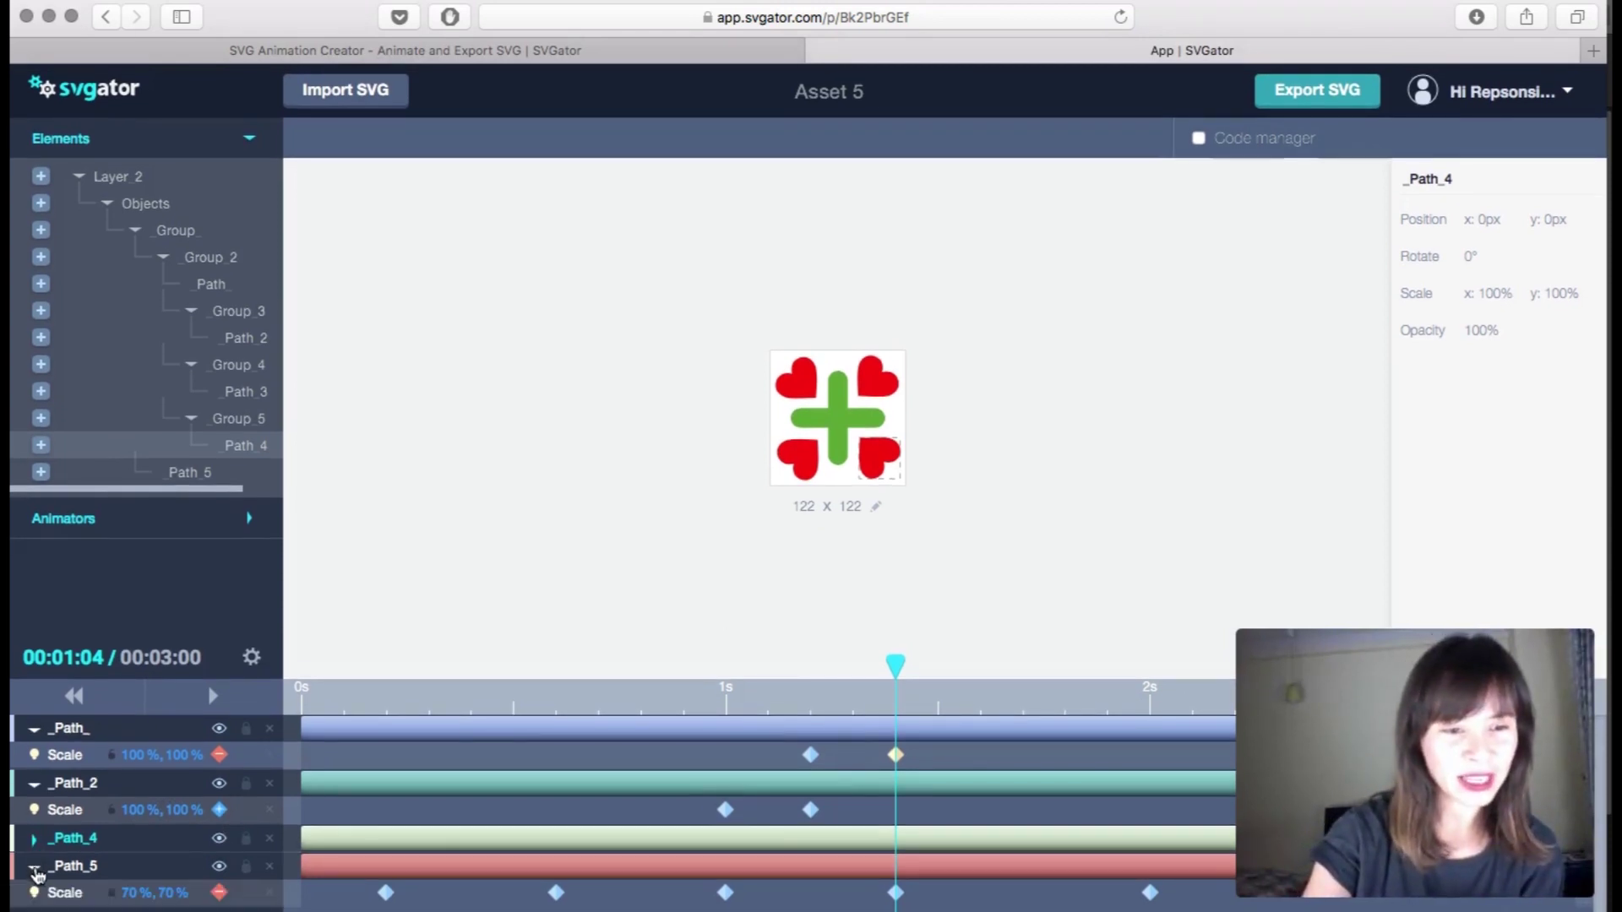
pyautogui.click(33, 867)
pyautogui.click(34, 786)
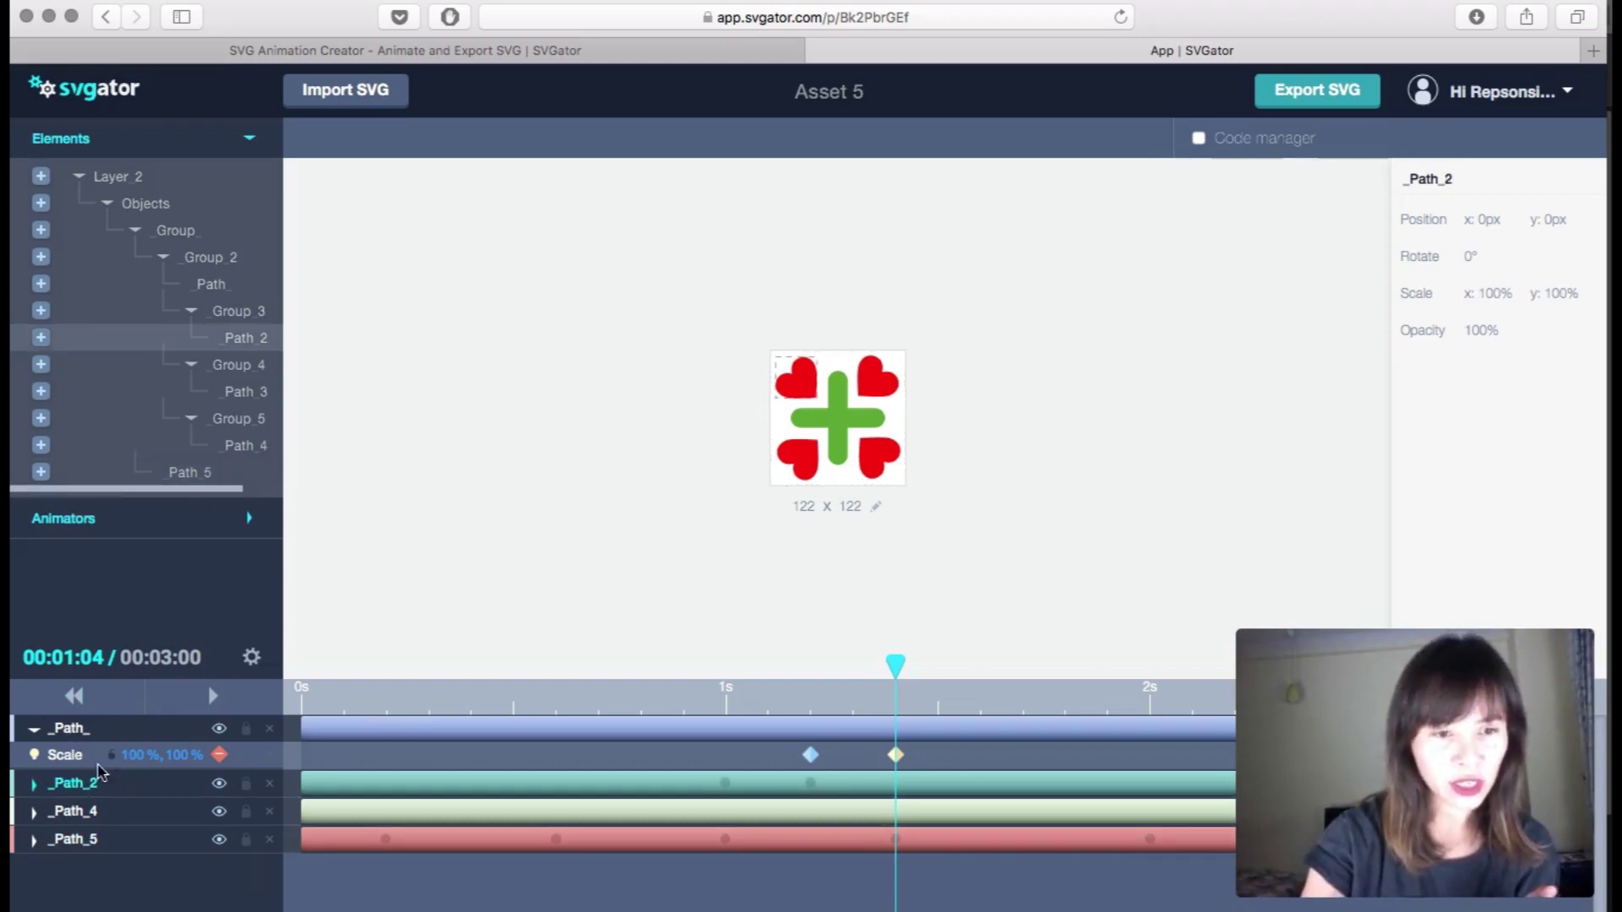
pyautogui.click(881, 462)
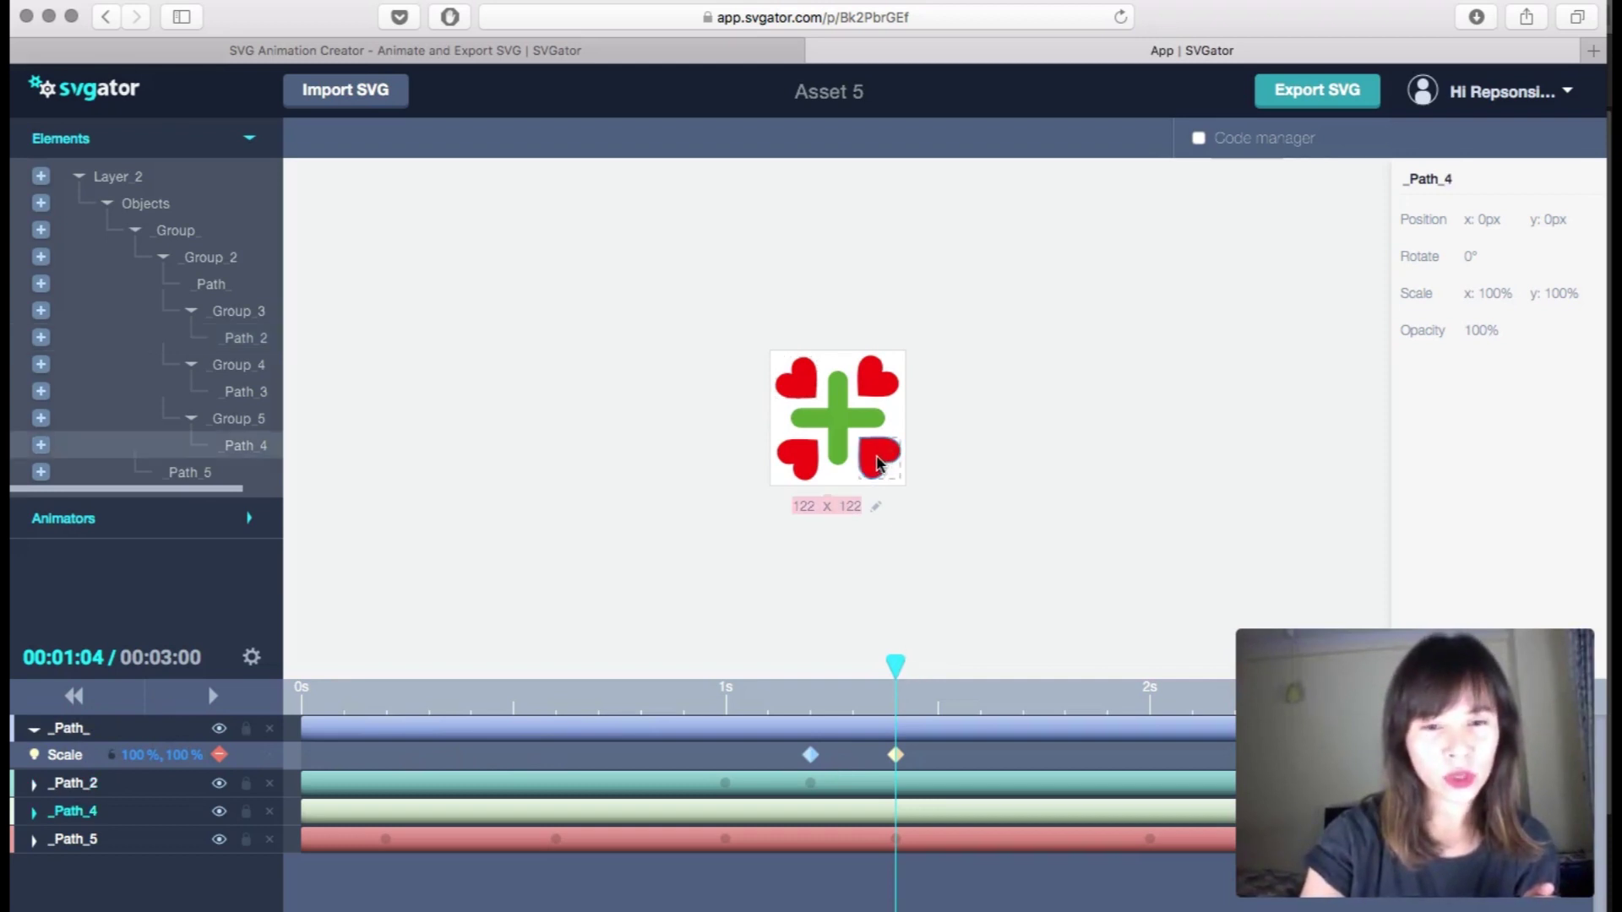
pyautogui.click(34, 731)
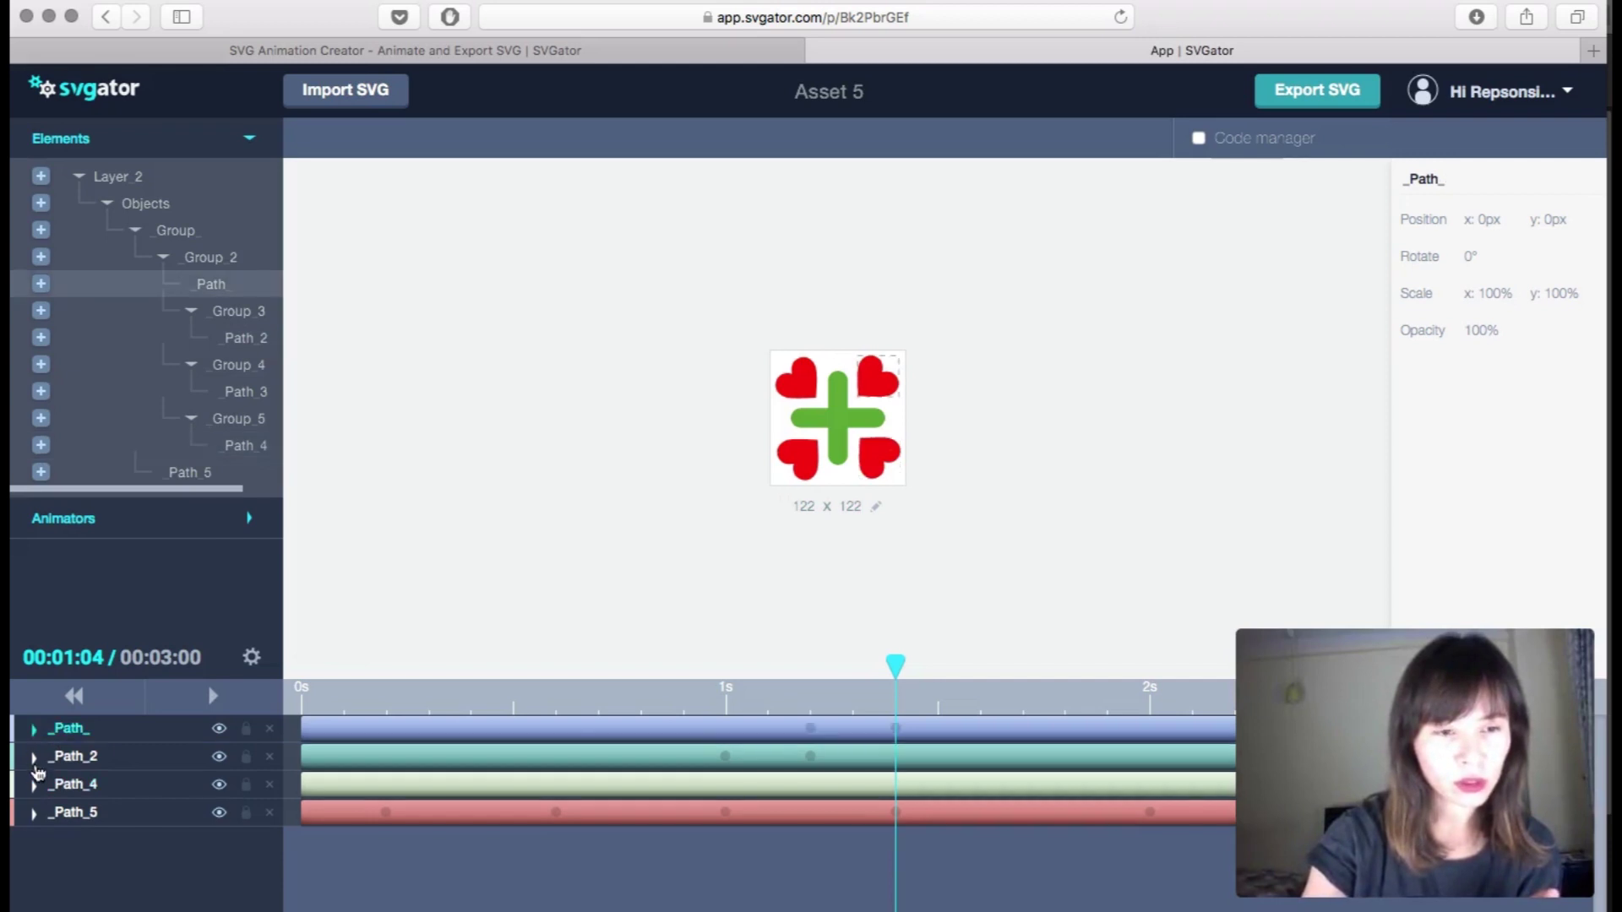
# Step: Give Path_4 a Scale animator with a 0% by 0% keyframe
pyautogui.click(35, 785)
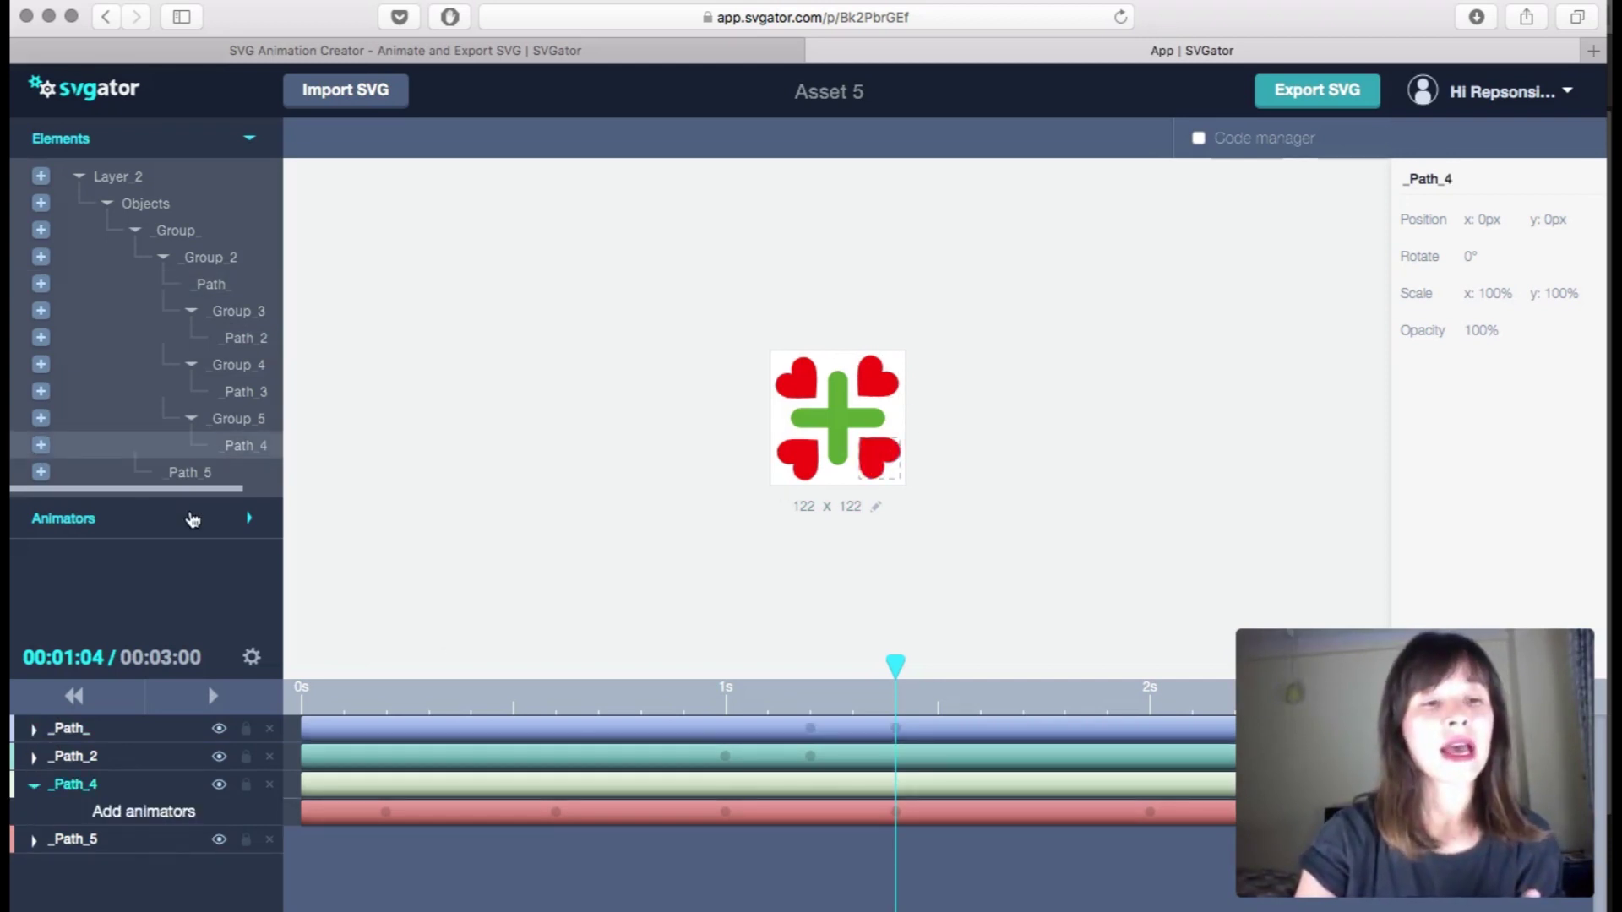
pyautogui.click(193, 520)
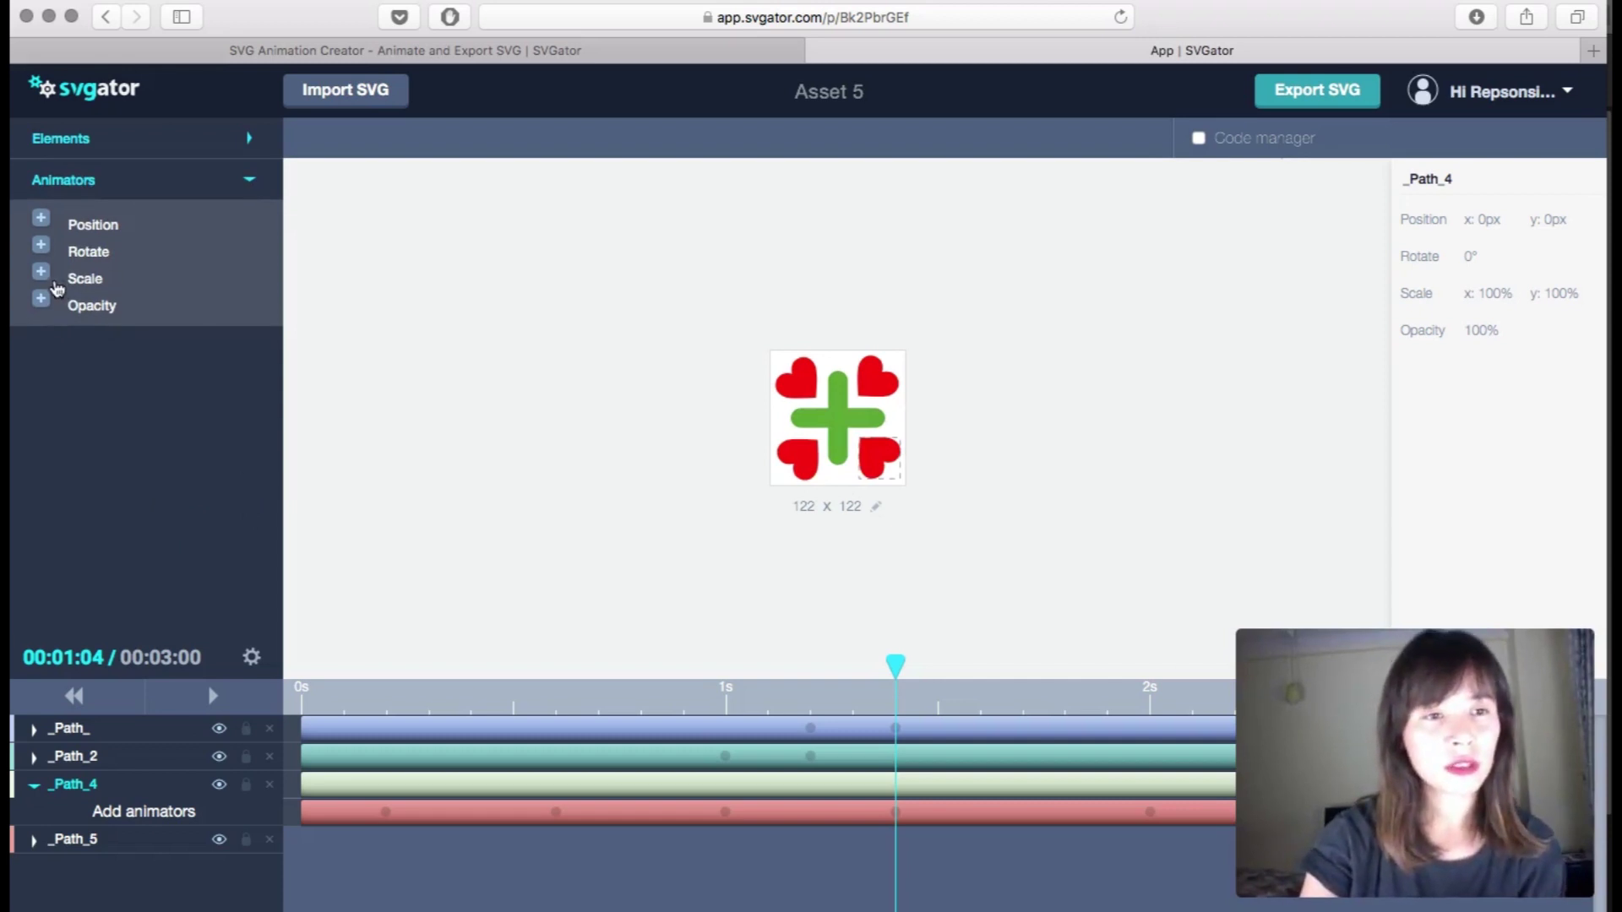
pyautogui.click(49, 282)
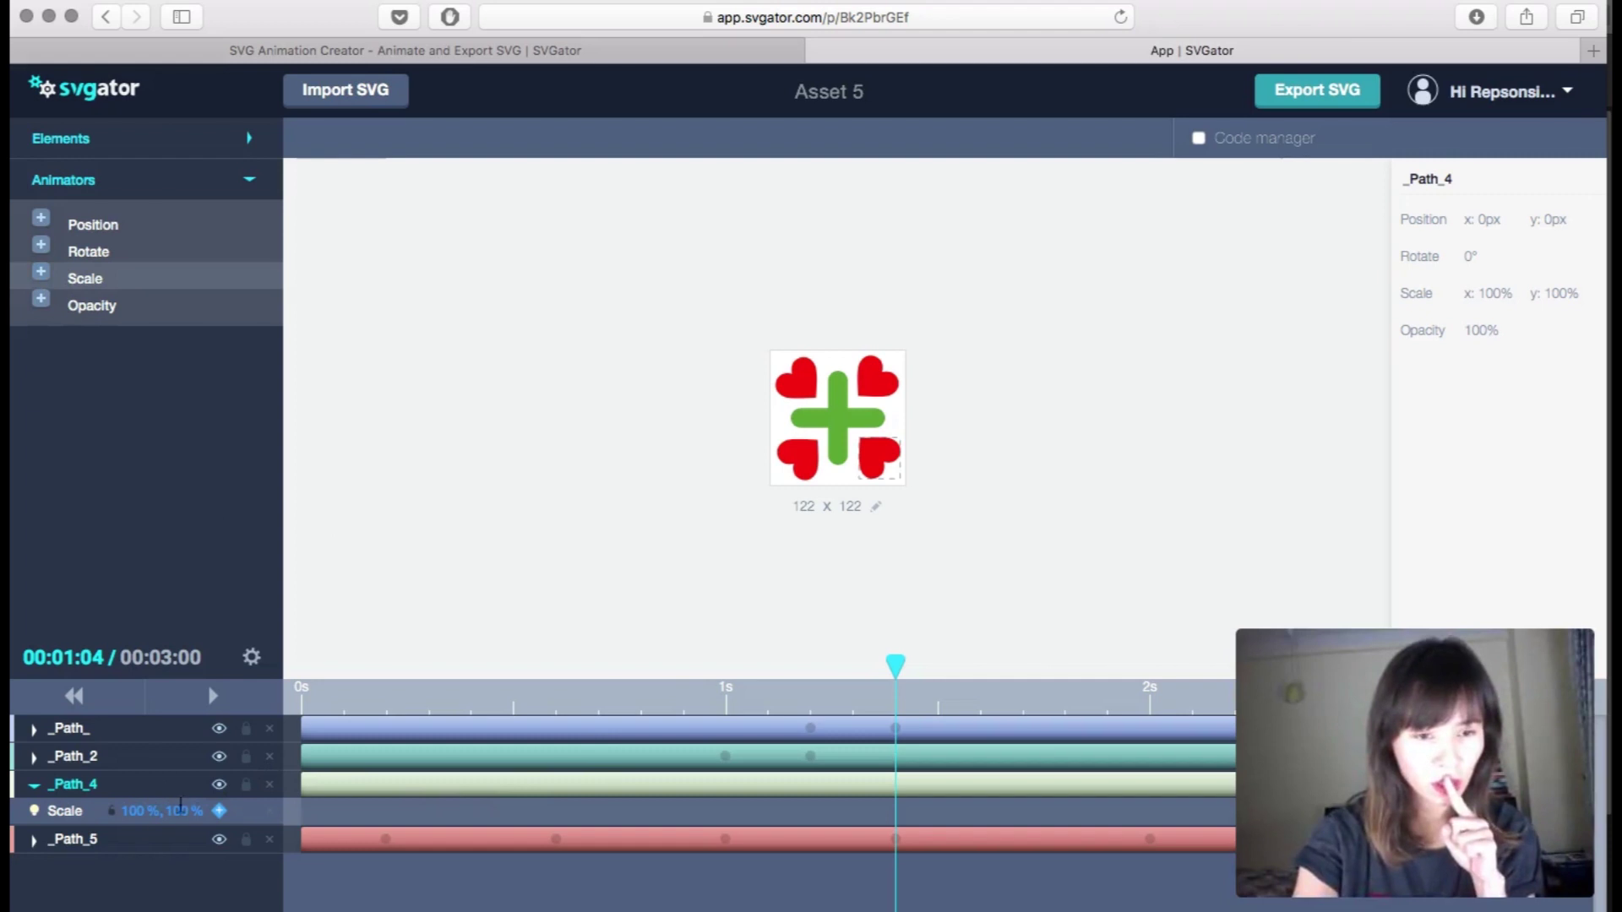
pyautogui.click(219, 811)
pyautogui.click(139, 811)
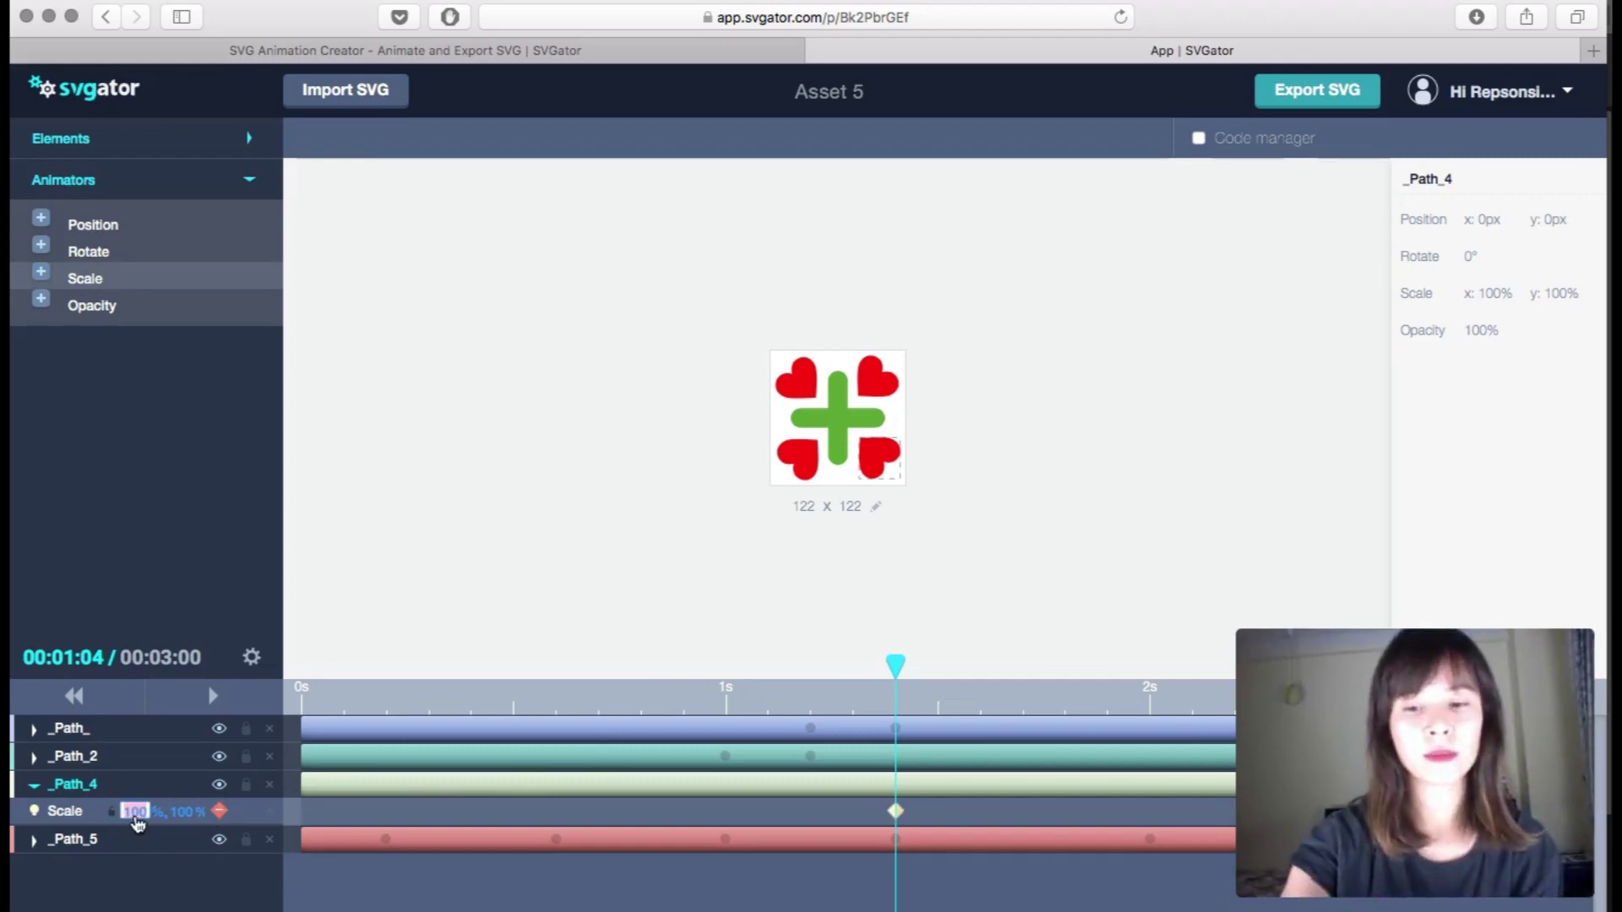
pyautogui.write('0')
pyautogui.press('Return')
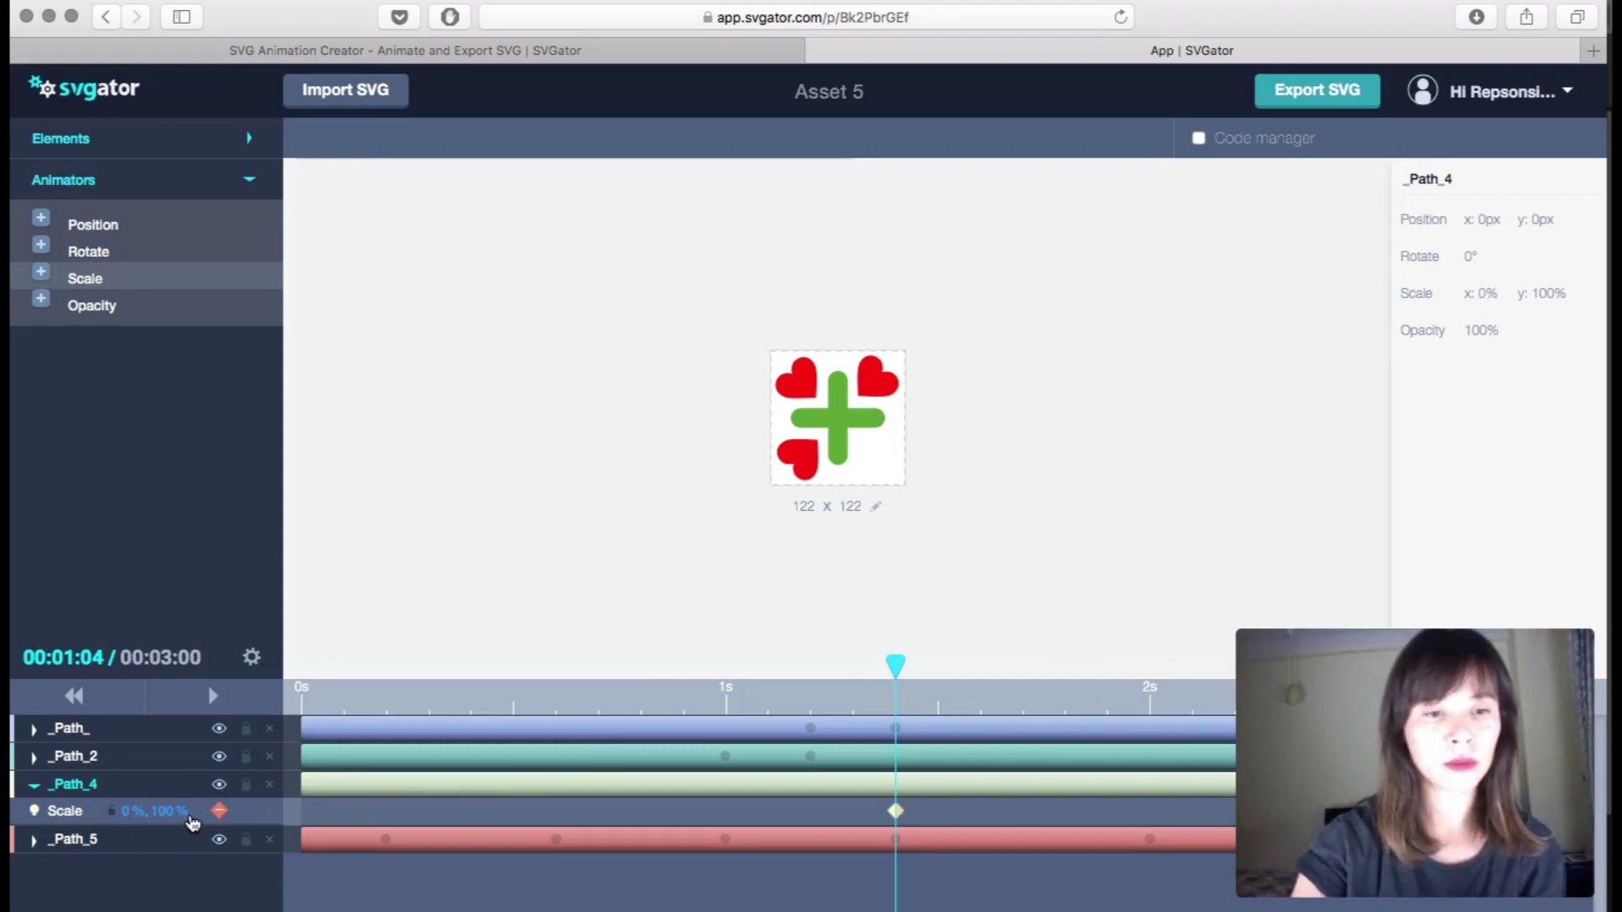
pyautogui.click(166, 820)
pyautogui.write('0')
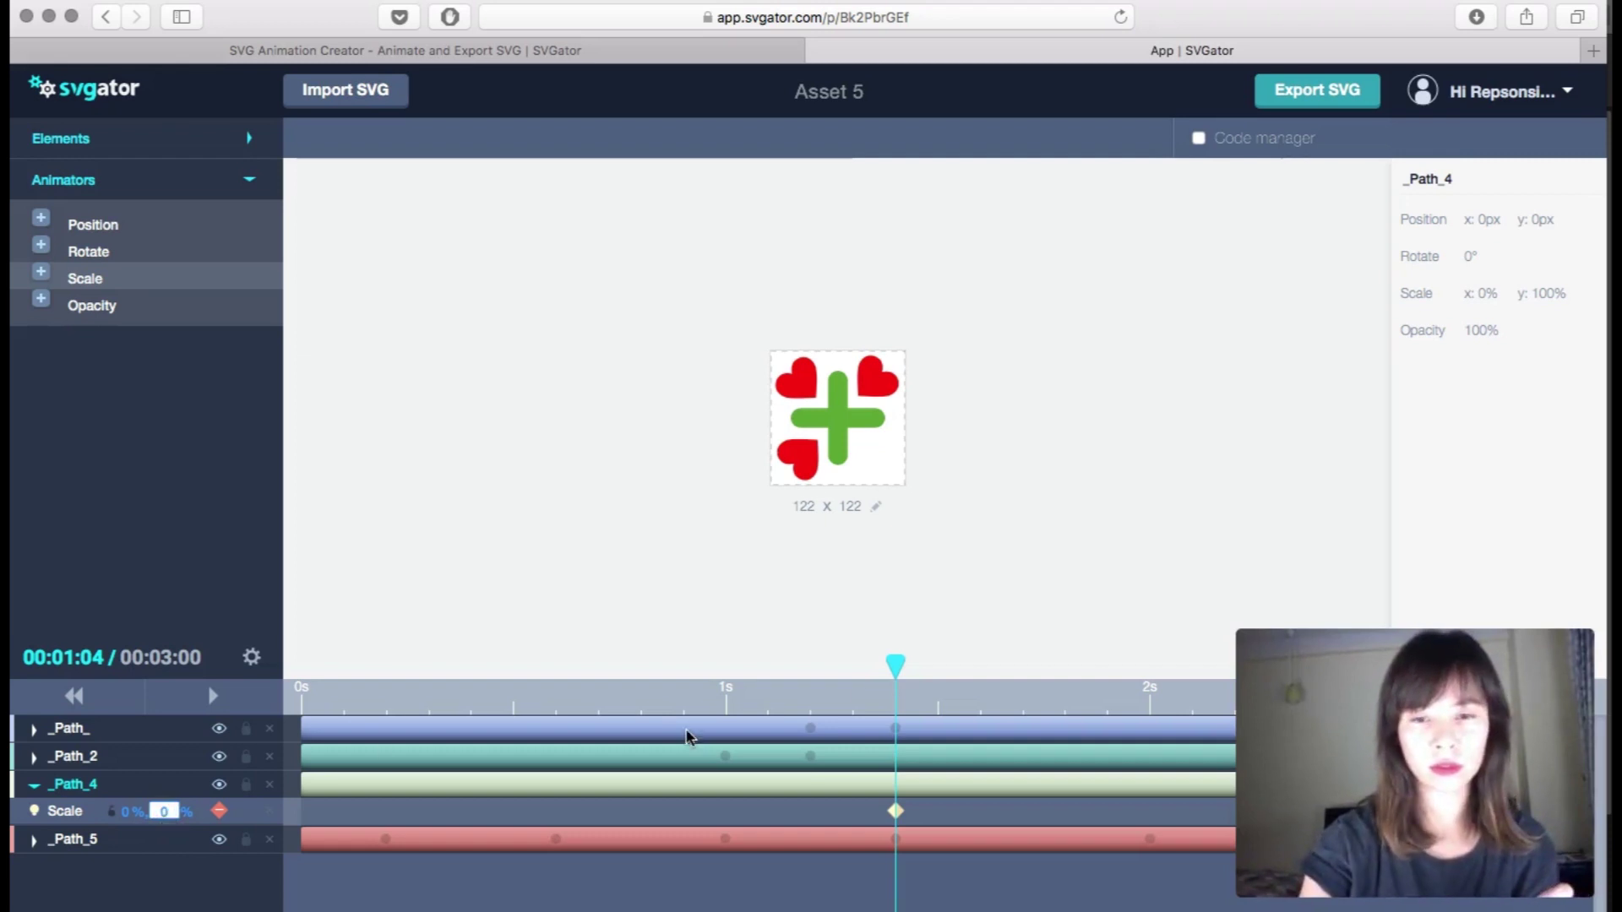
pyautogui.click(979, 675)
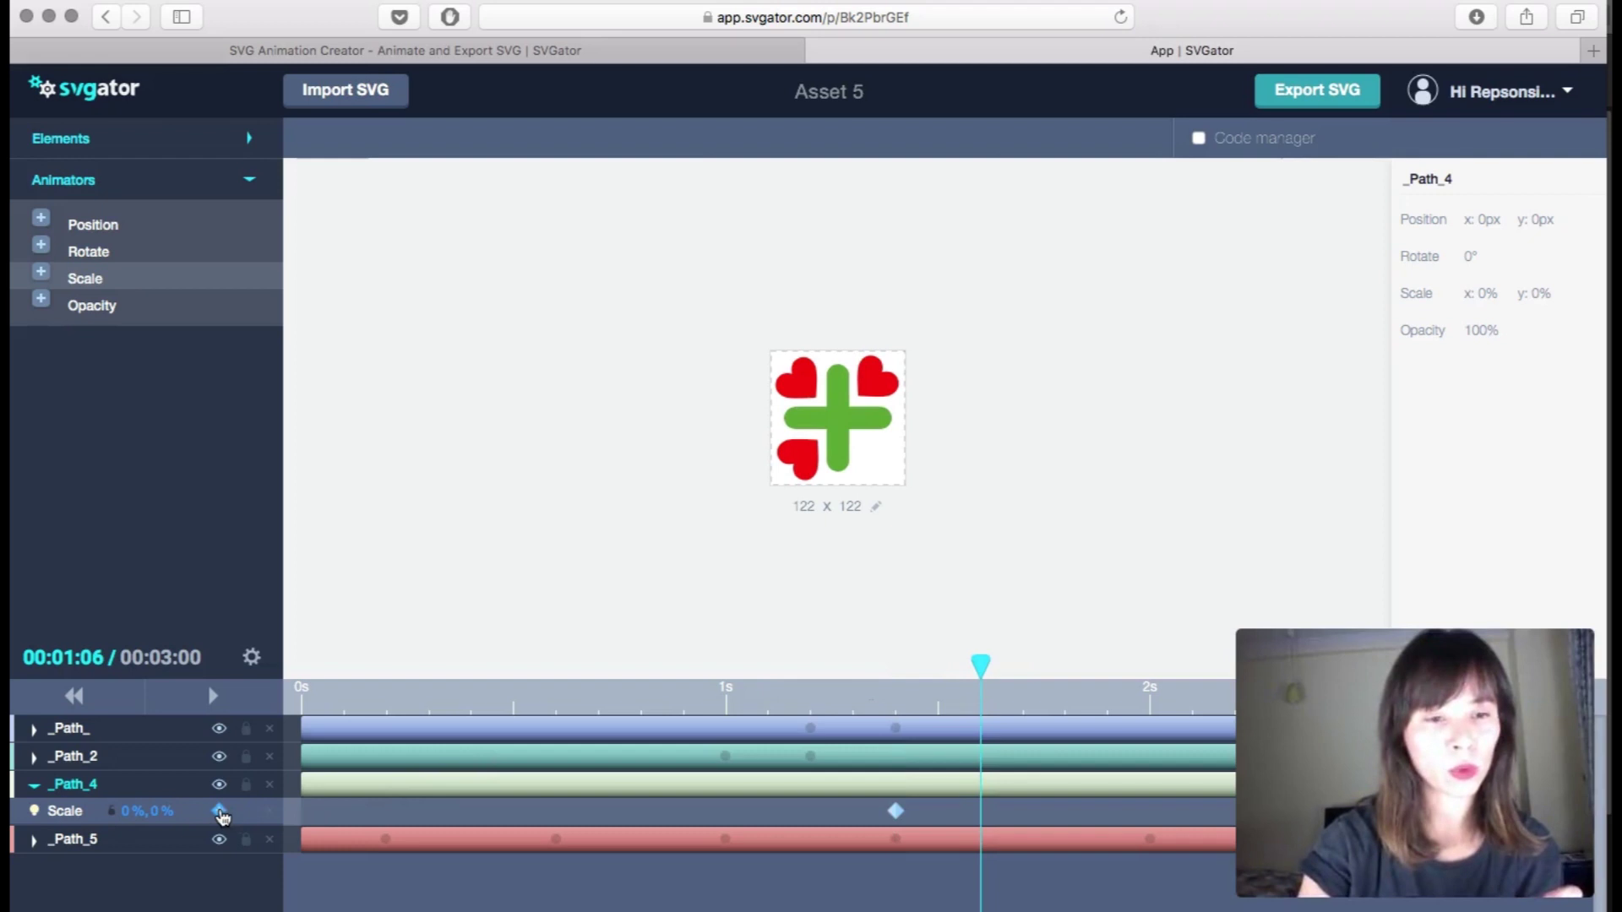
# Step: Add a later Path_4 keyframe at 100% by 100%
pyautogui.click(219, 811)
pyautogui.click(133, 812)
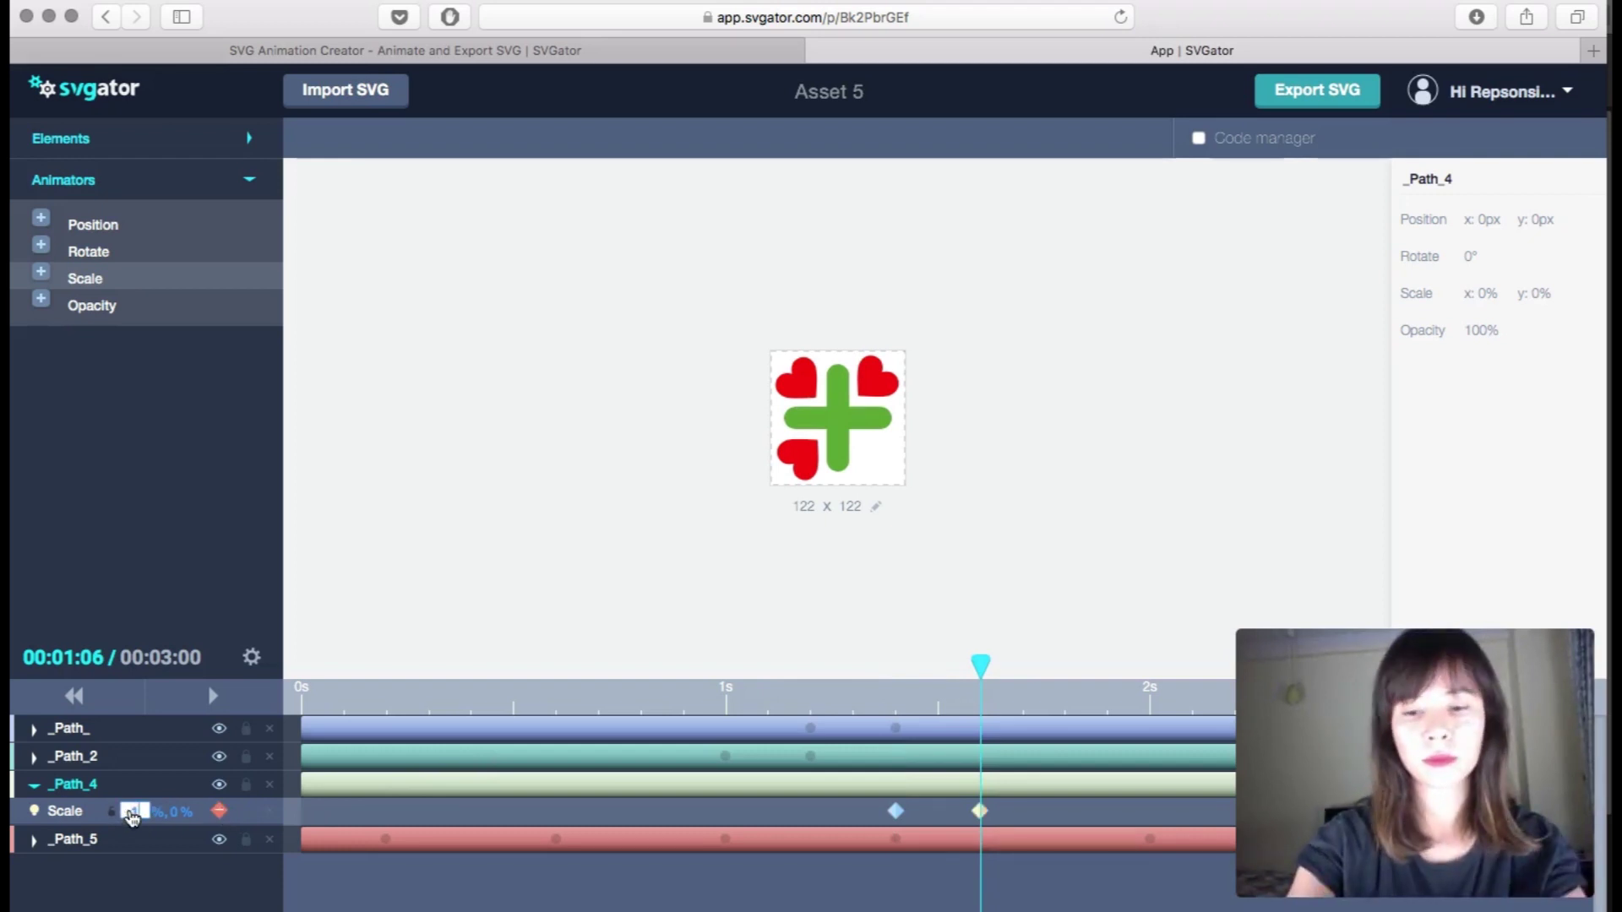
pyautogui.write('100')
pyautogui.press('Return')
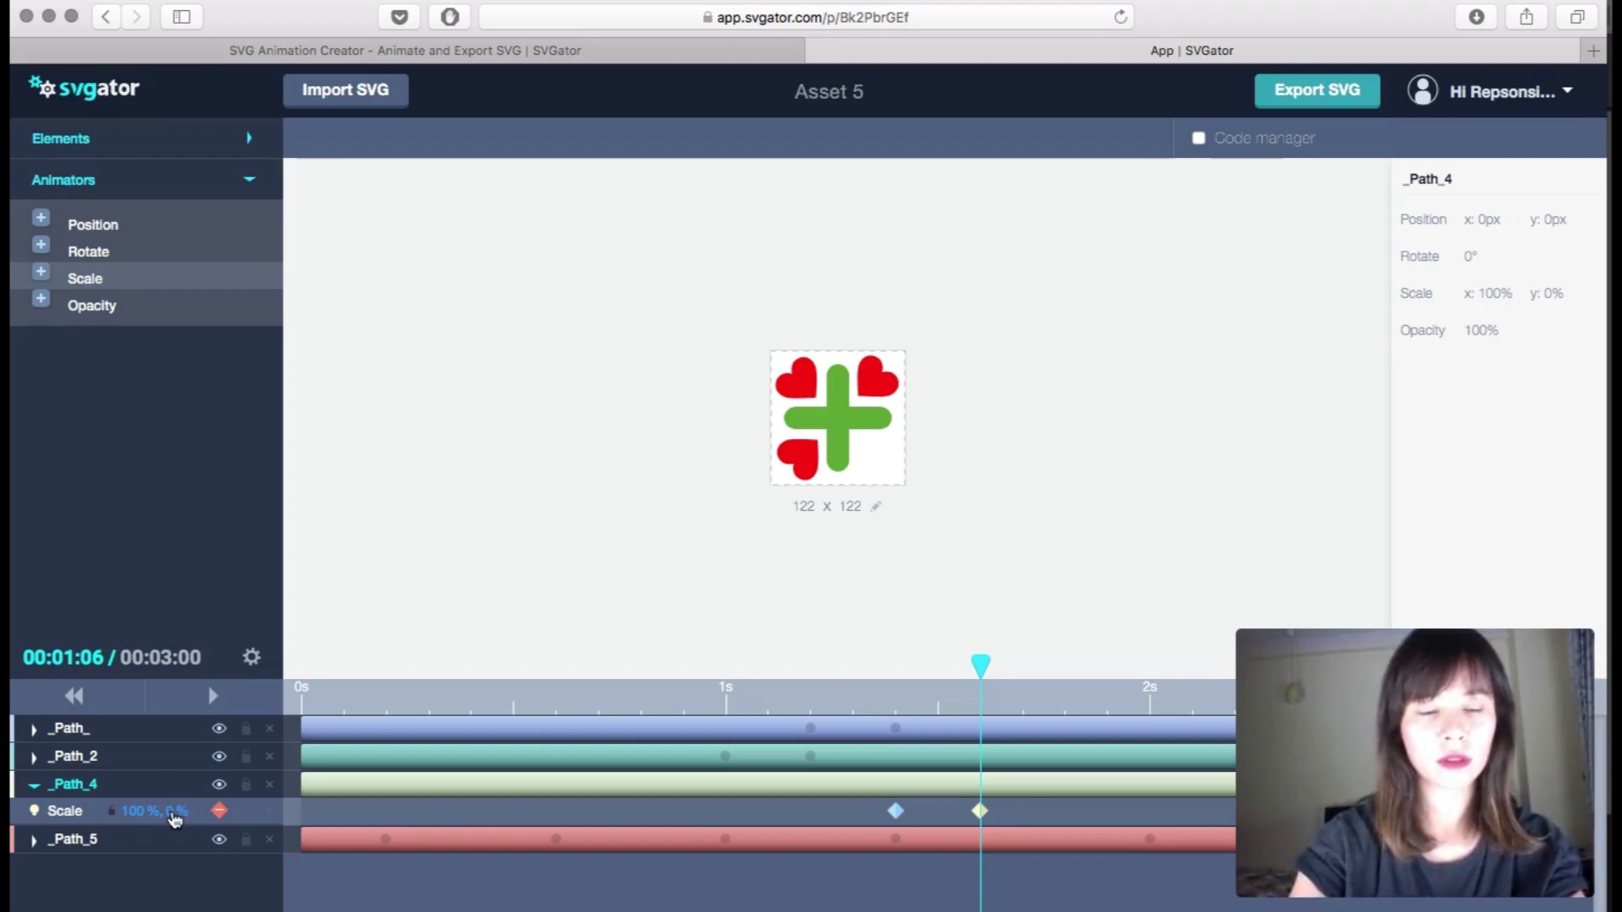
pyautogui.click(175, 811)
pyautogui.write('100')
pyautogui.press('Return')
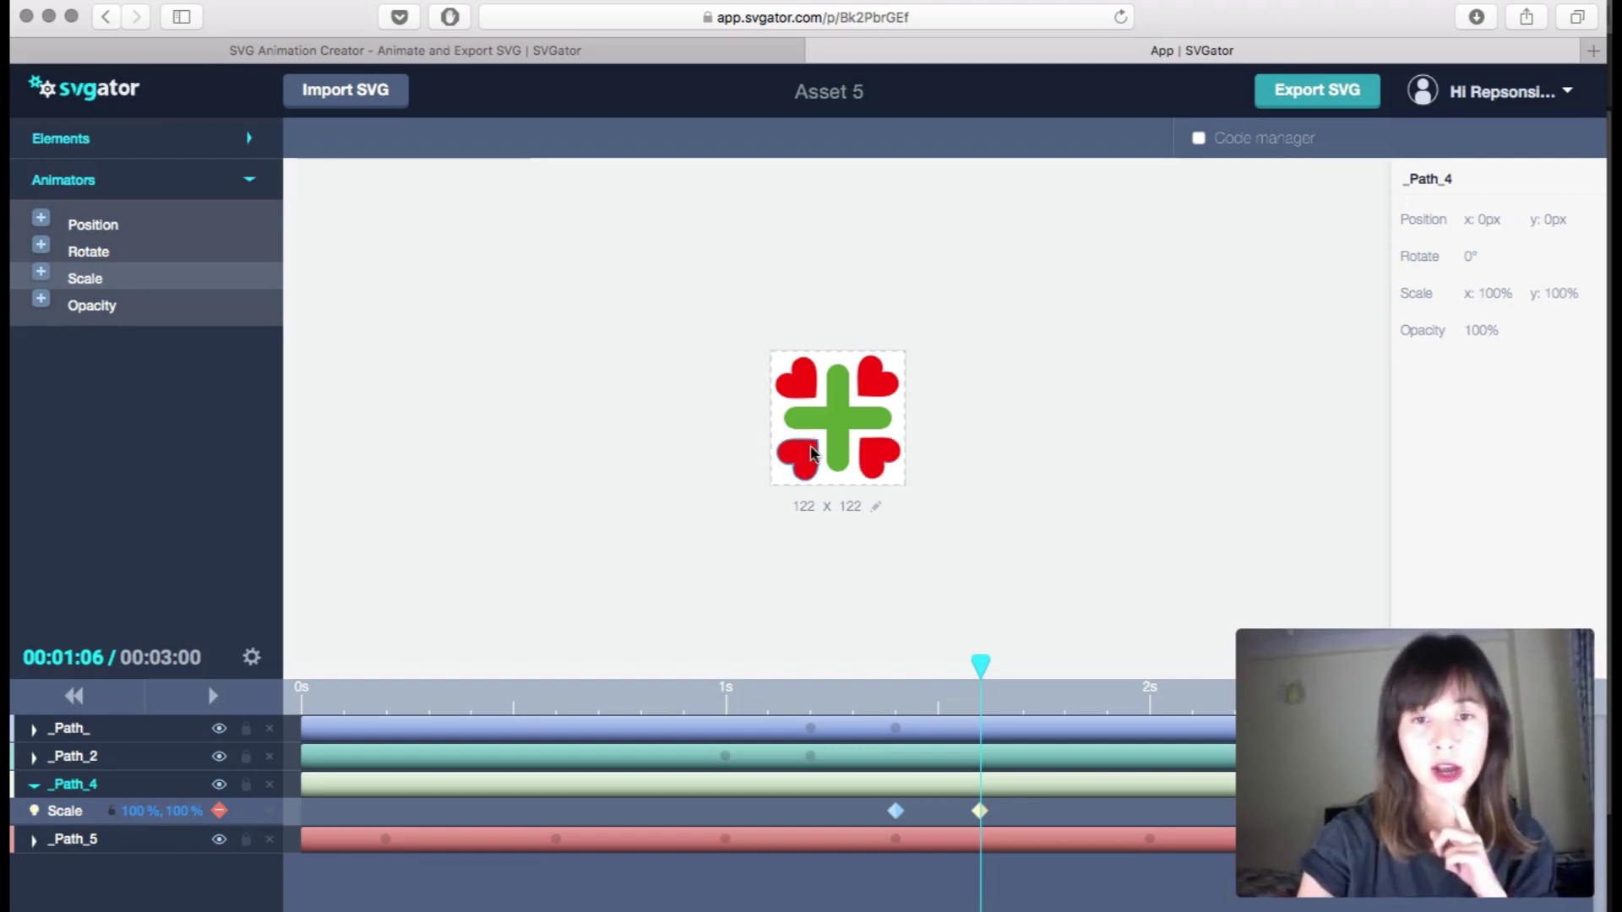
pyautogui.click(809, 447)
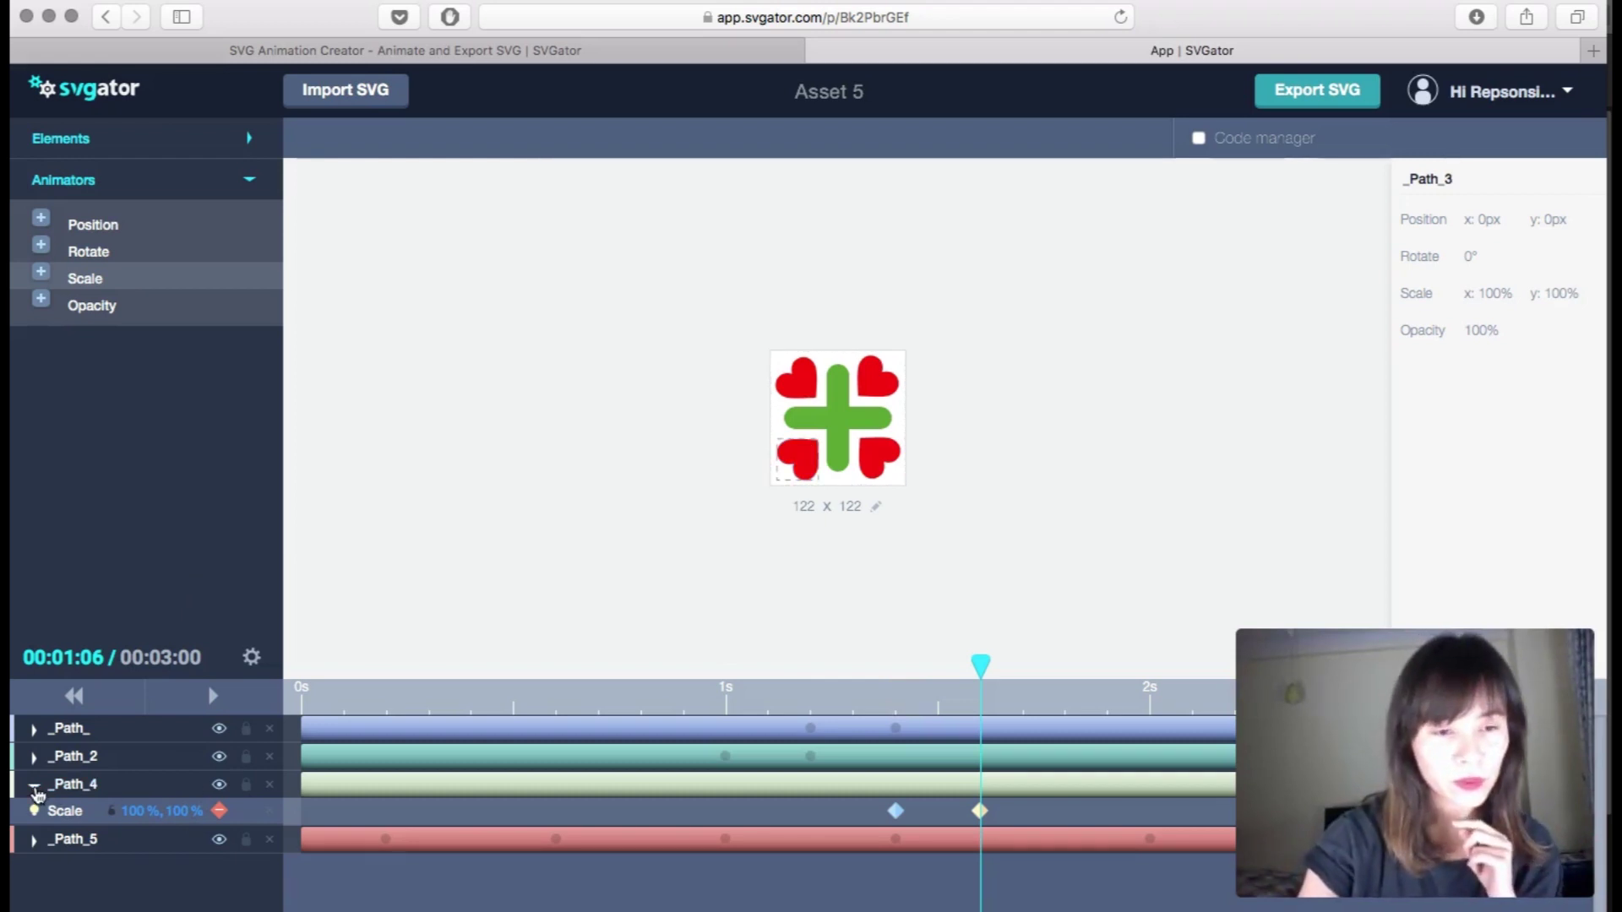
# Step: Add the bottom-left heart, Path_3, to the timeline with a Scale animator
pyautogui.click(34, 786)
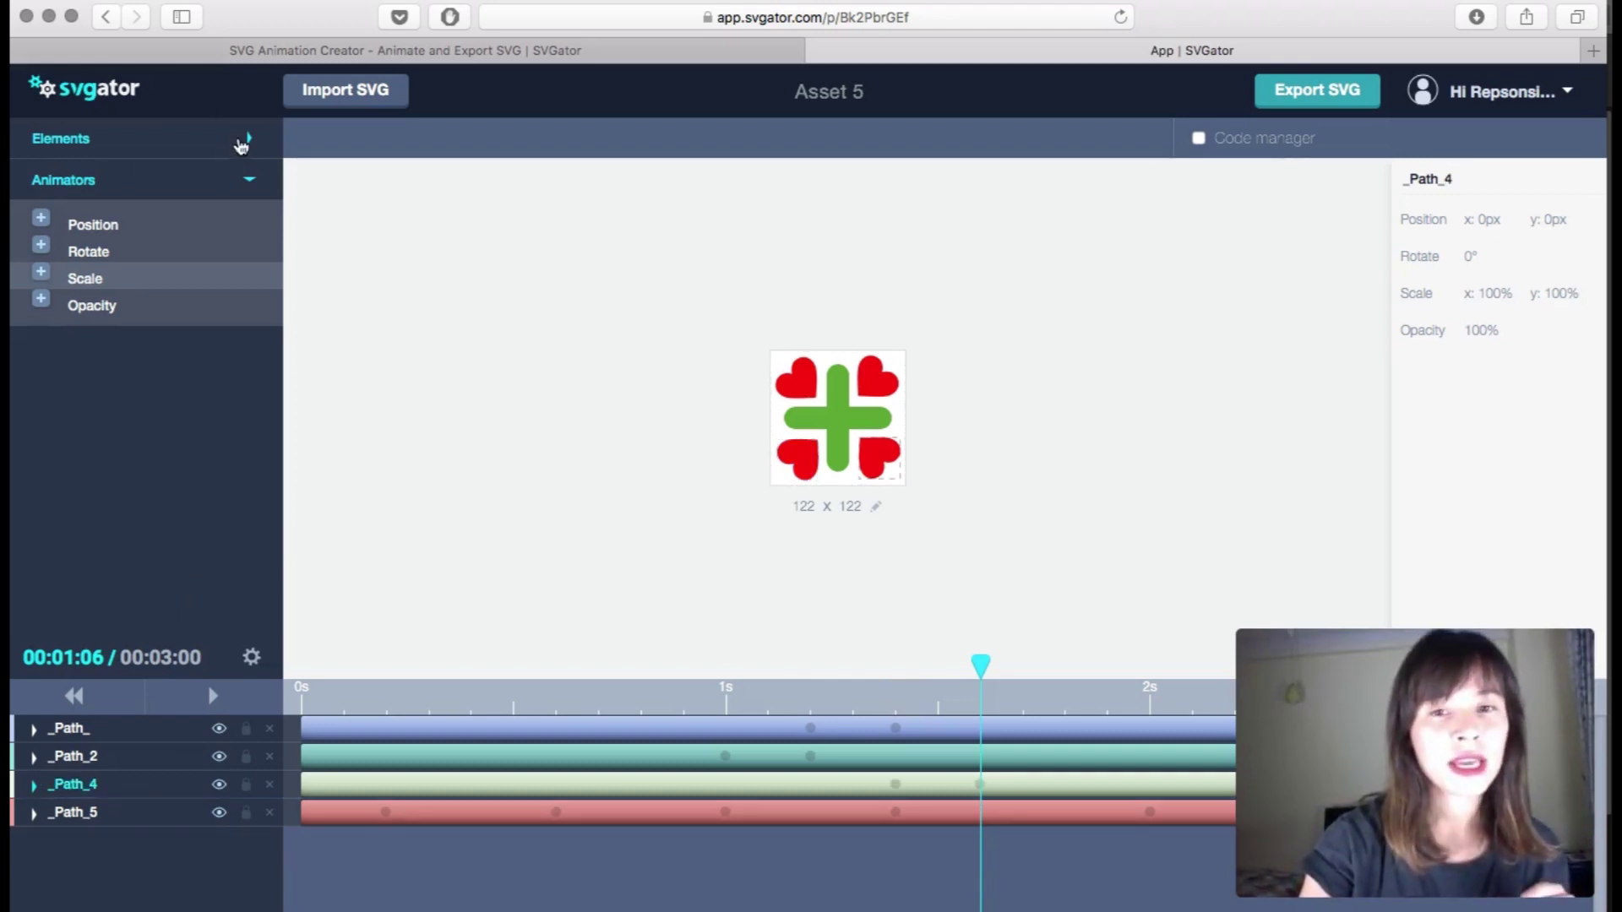
pyautogui.click(245, 140)
pyautogui.click(806, 466)
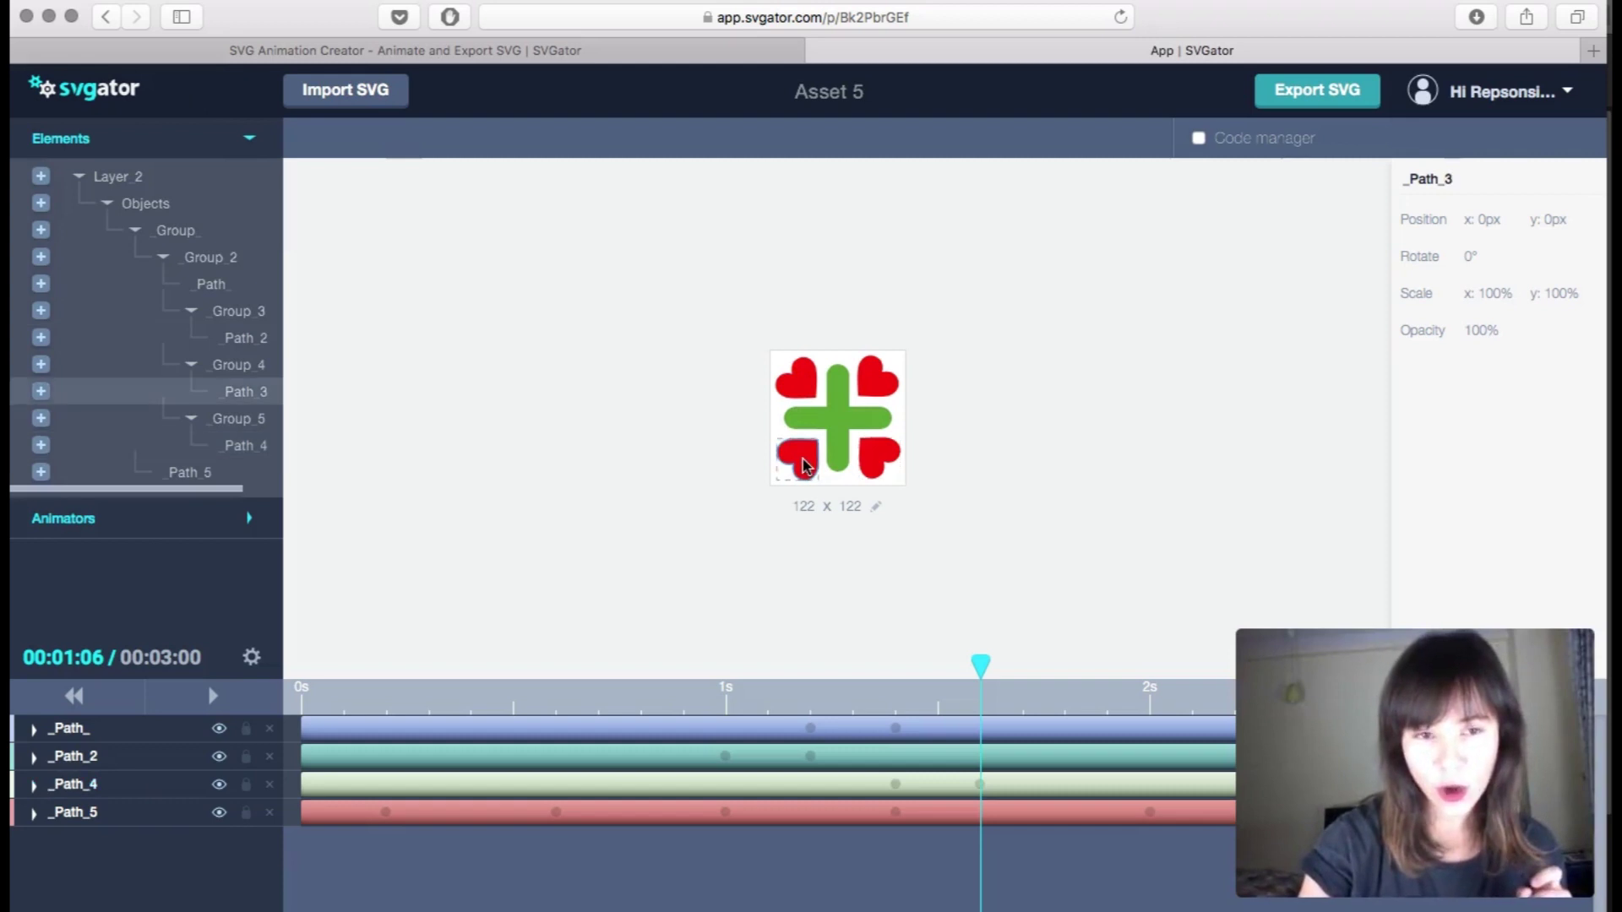
pyautogui.click(40, 391)
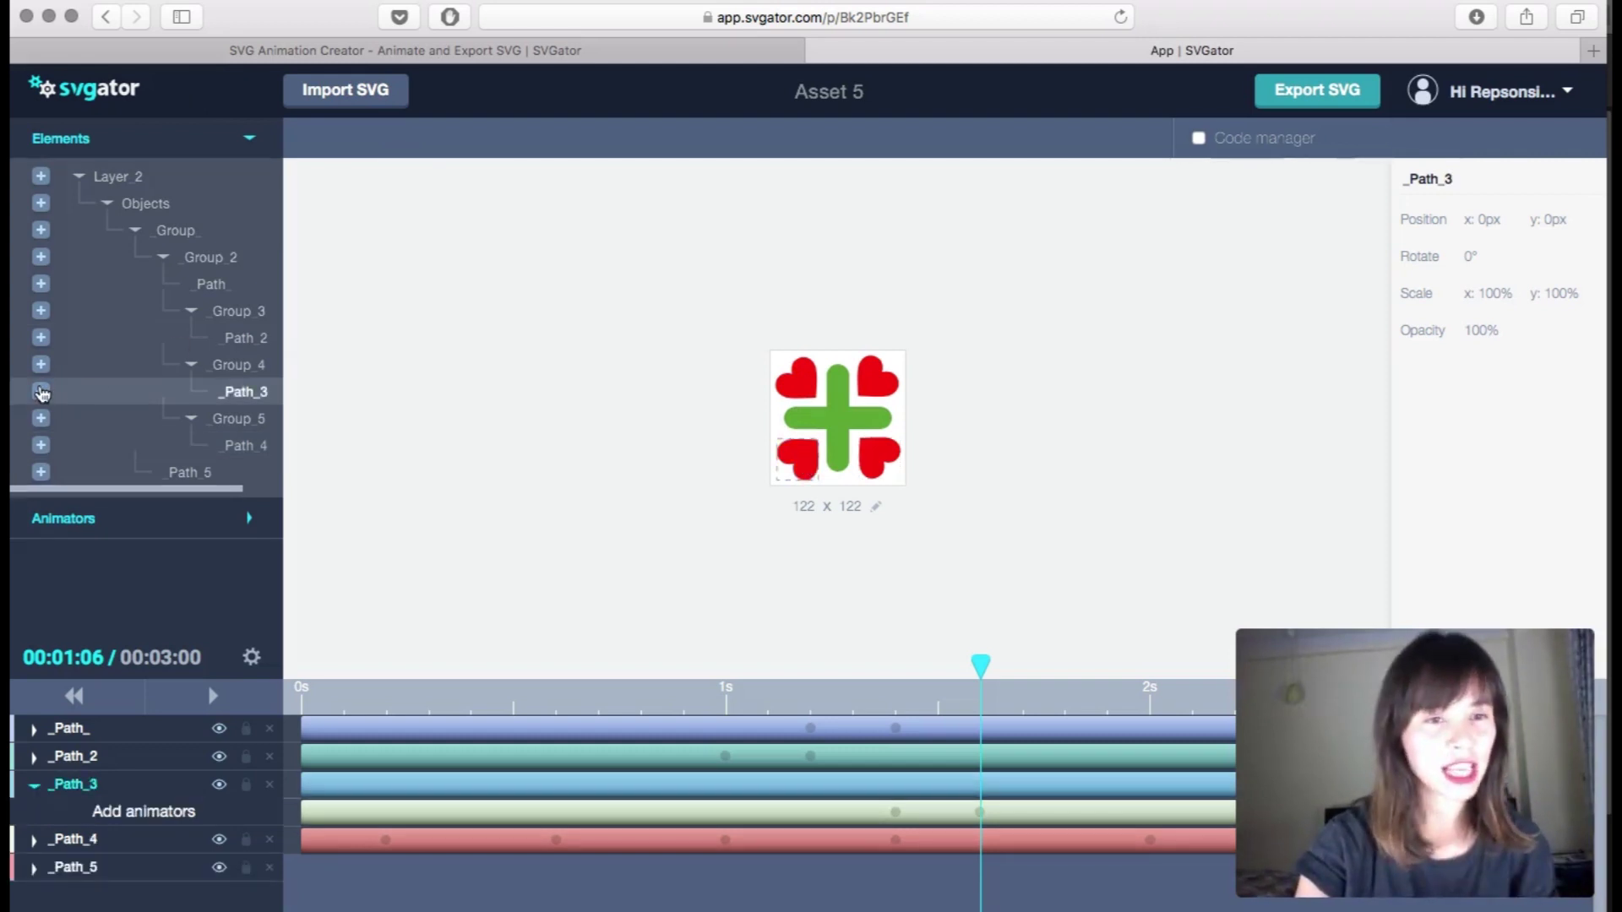
pyautogui.click(245, 140)
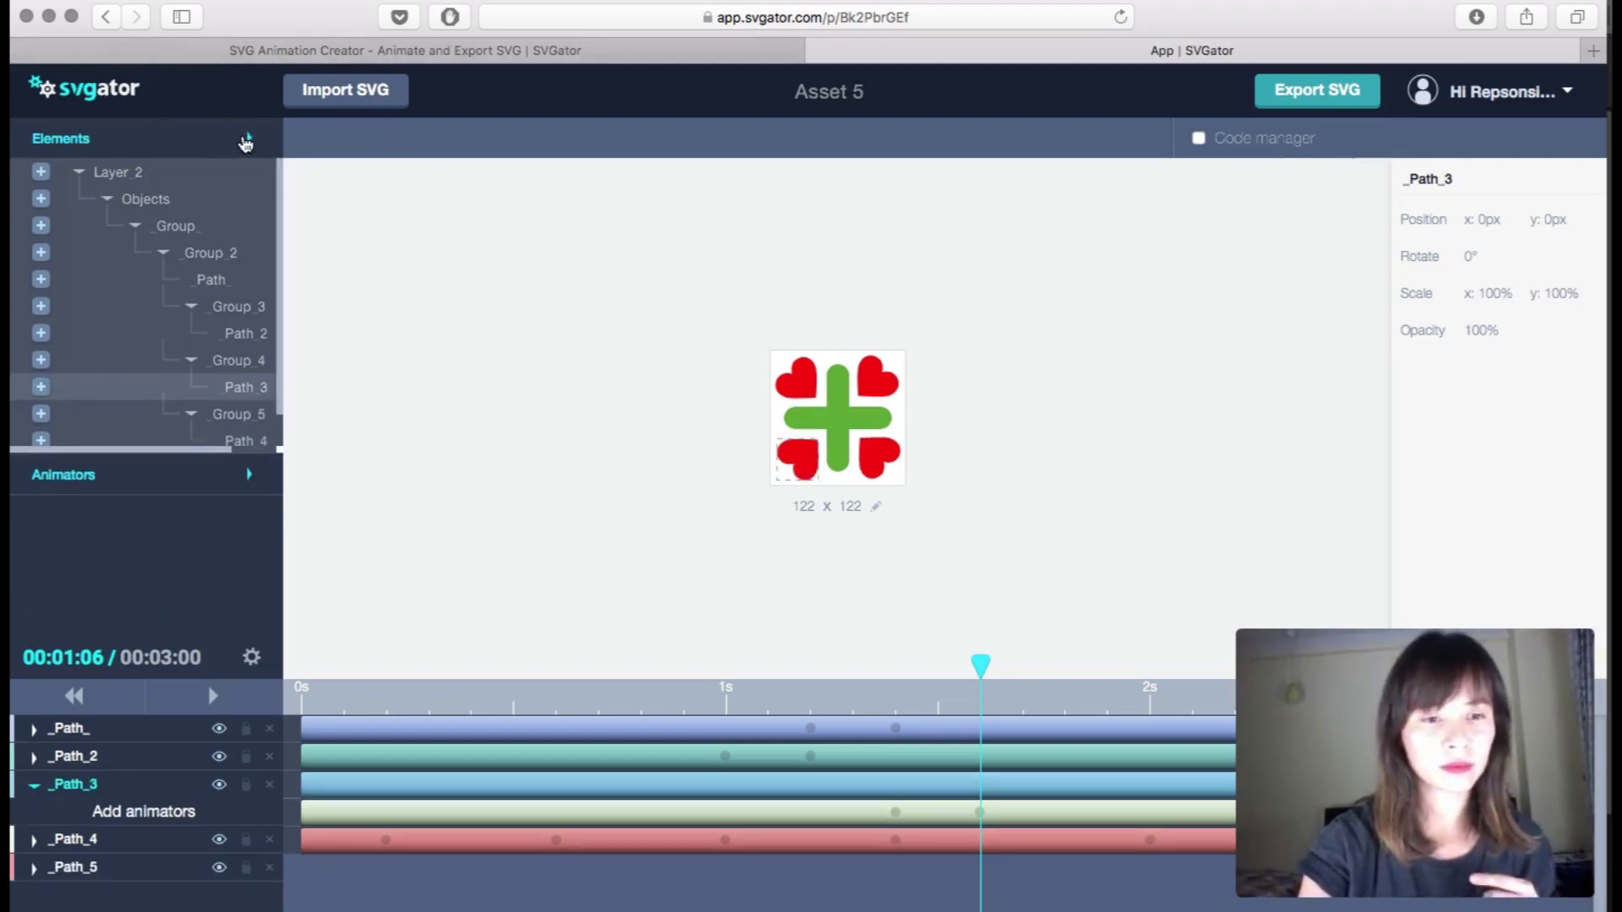
pyautogui.click(249, 182)
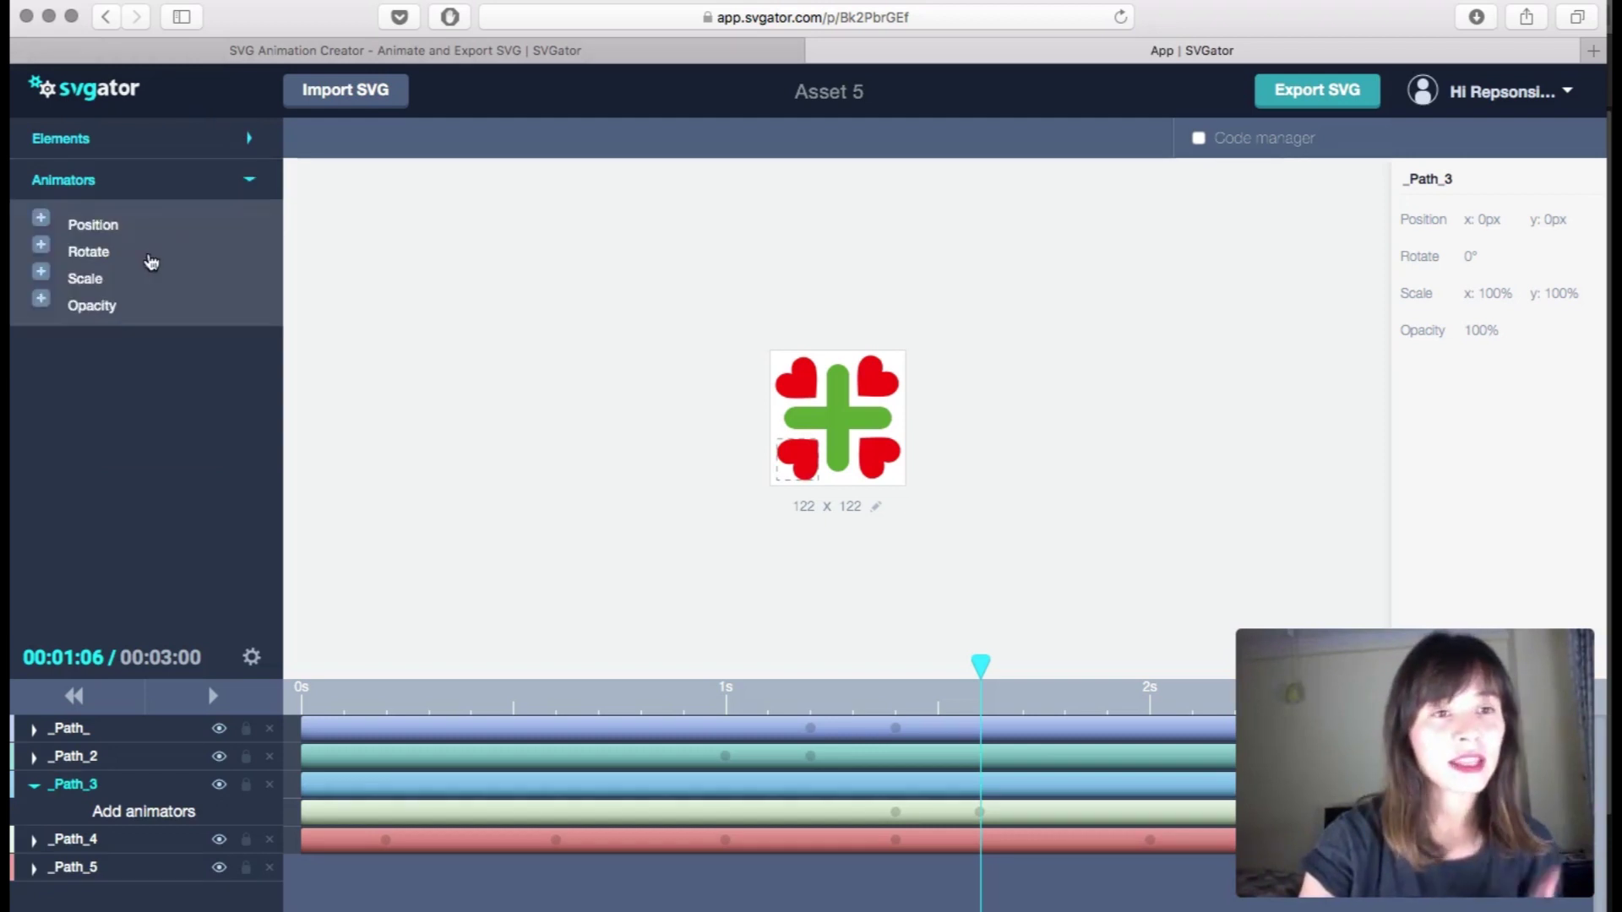
pyautogui.click(43, 273)
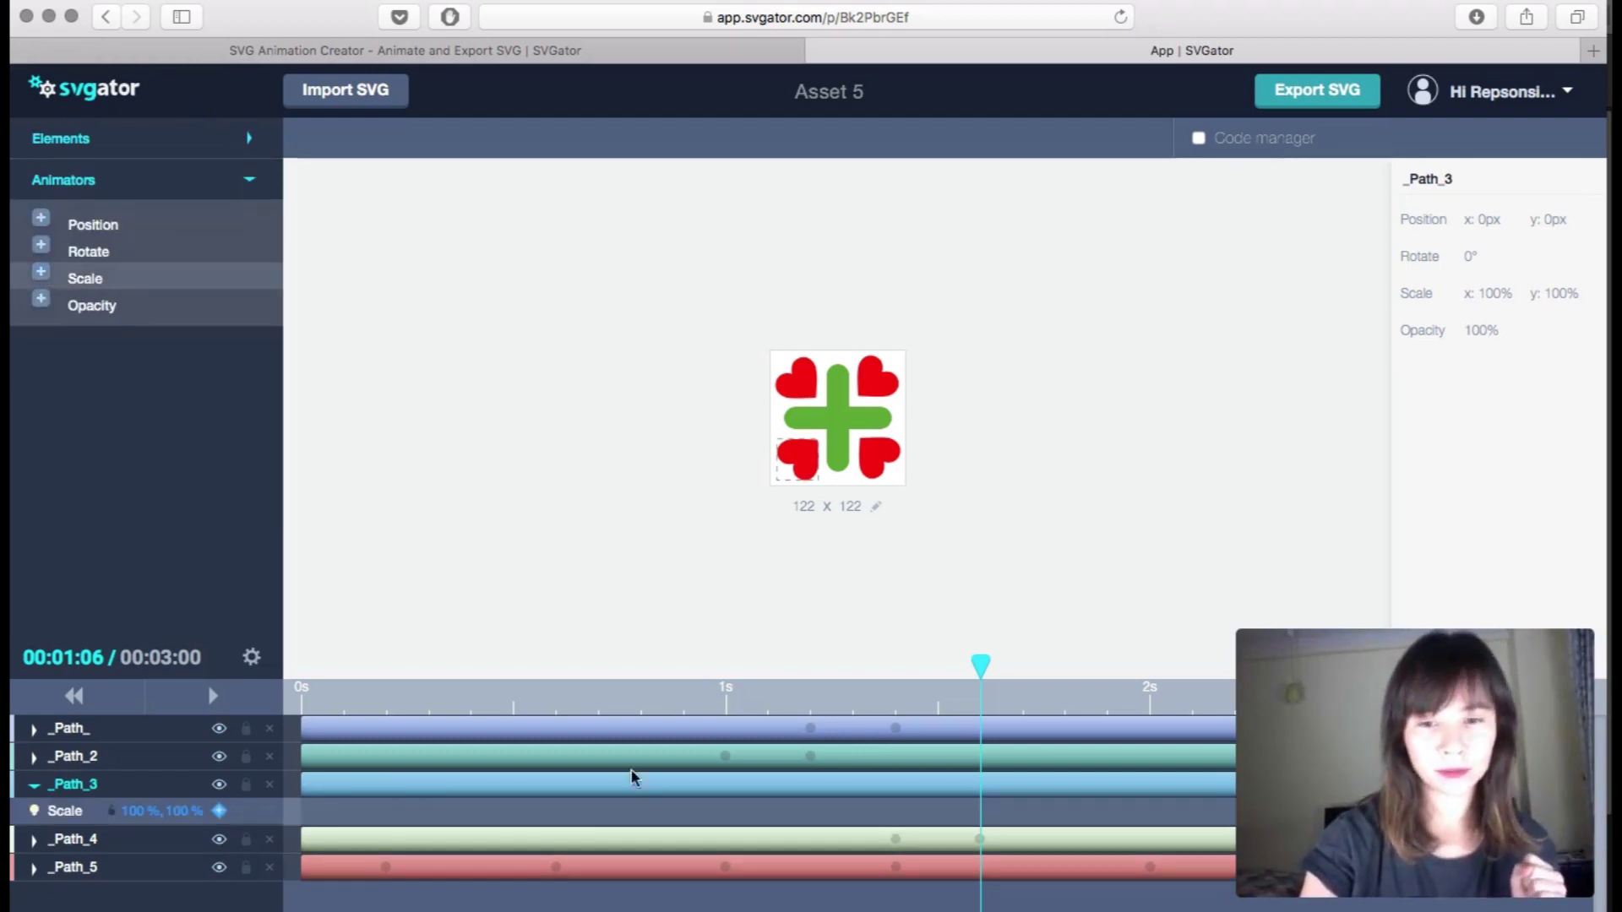
# Step: Keyframe Path_3's scale at 0%, 0% at the current playhead
pyautogui.click(219, 810)
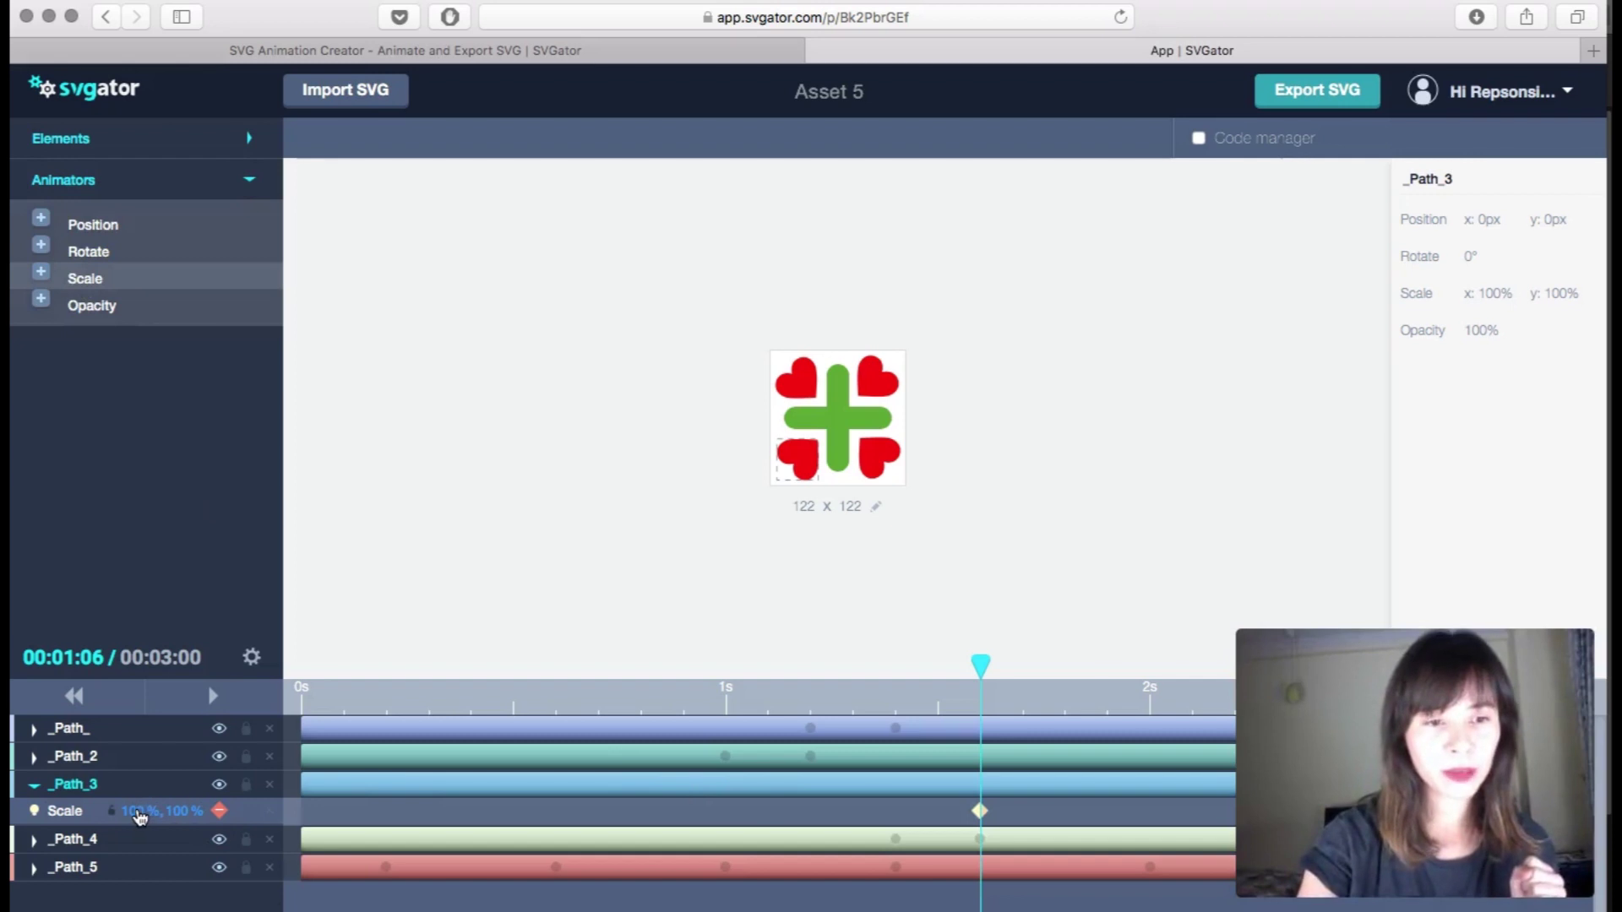
pyautogui.click(139, 813)
pyautogui.write('0')
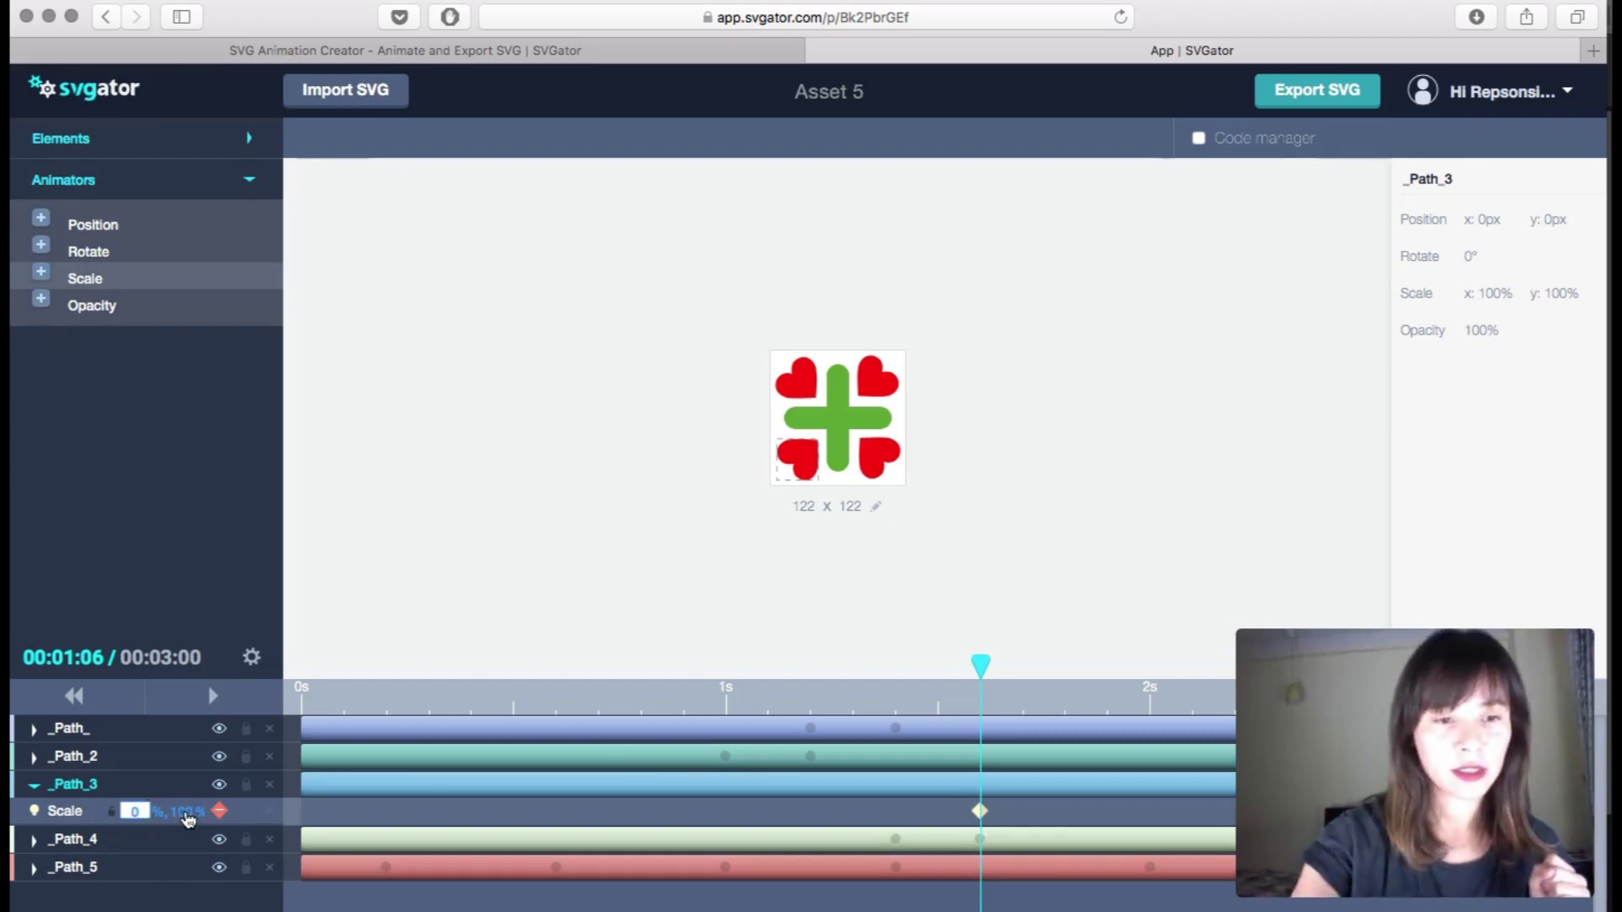
pyautogui.press('Return')
pyautogui.click(157, 813)
pyautogui.write('0')
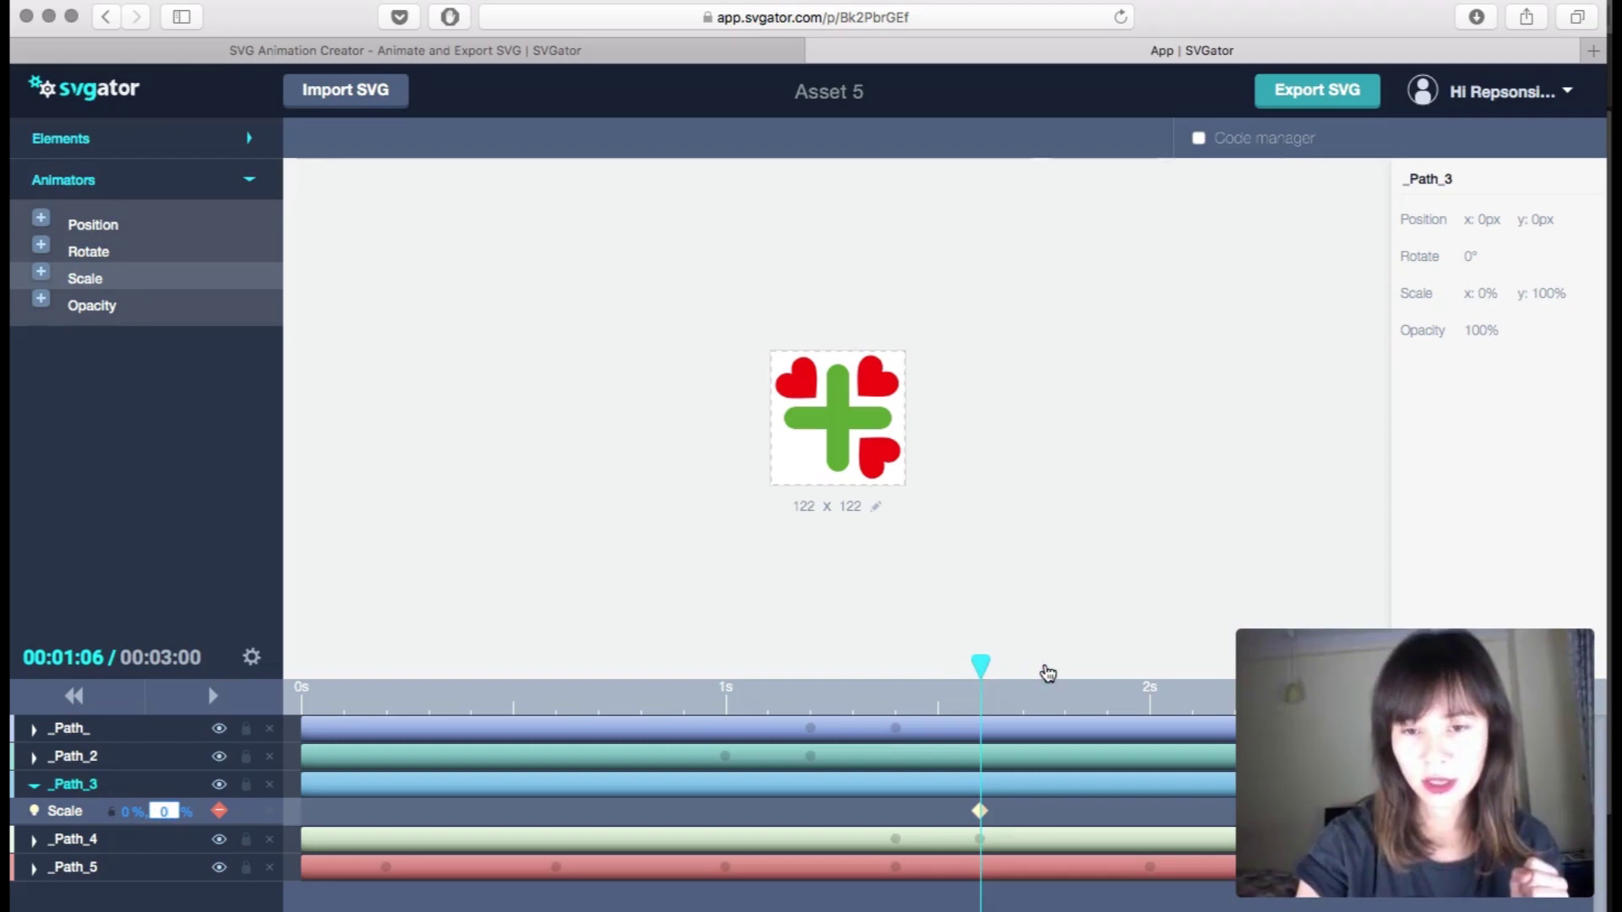
# Step: Keyframe Path_3's scale at 100%, 100% slightly later, around 1.8 seconds
pyautogui.moveTo(1047, 673); pyautogui.dragTo(1062, 666)
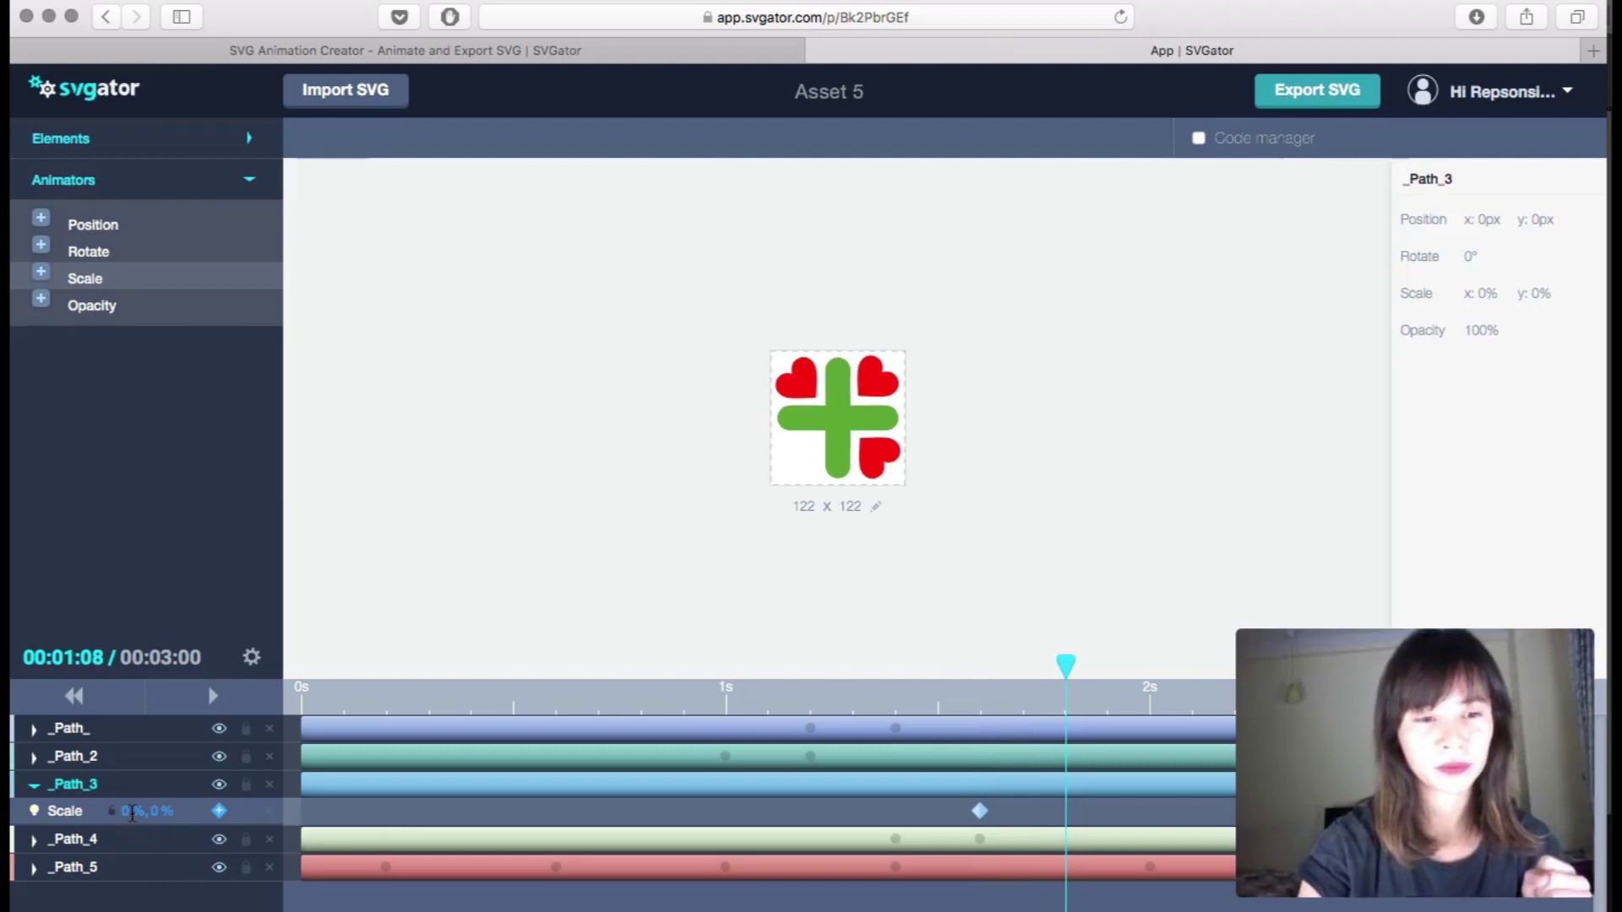
pyautogui.click(127, 818)
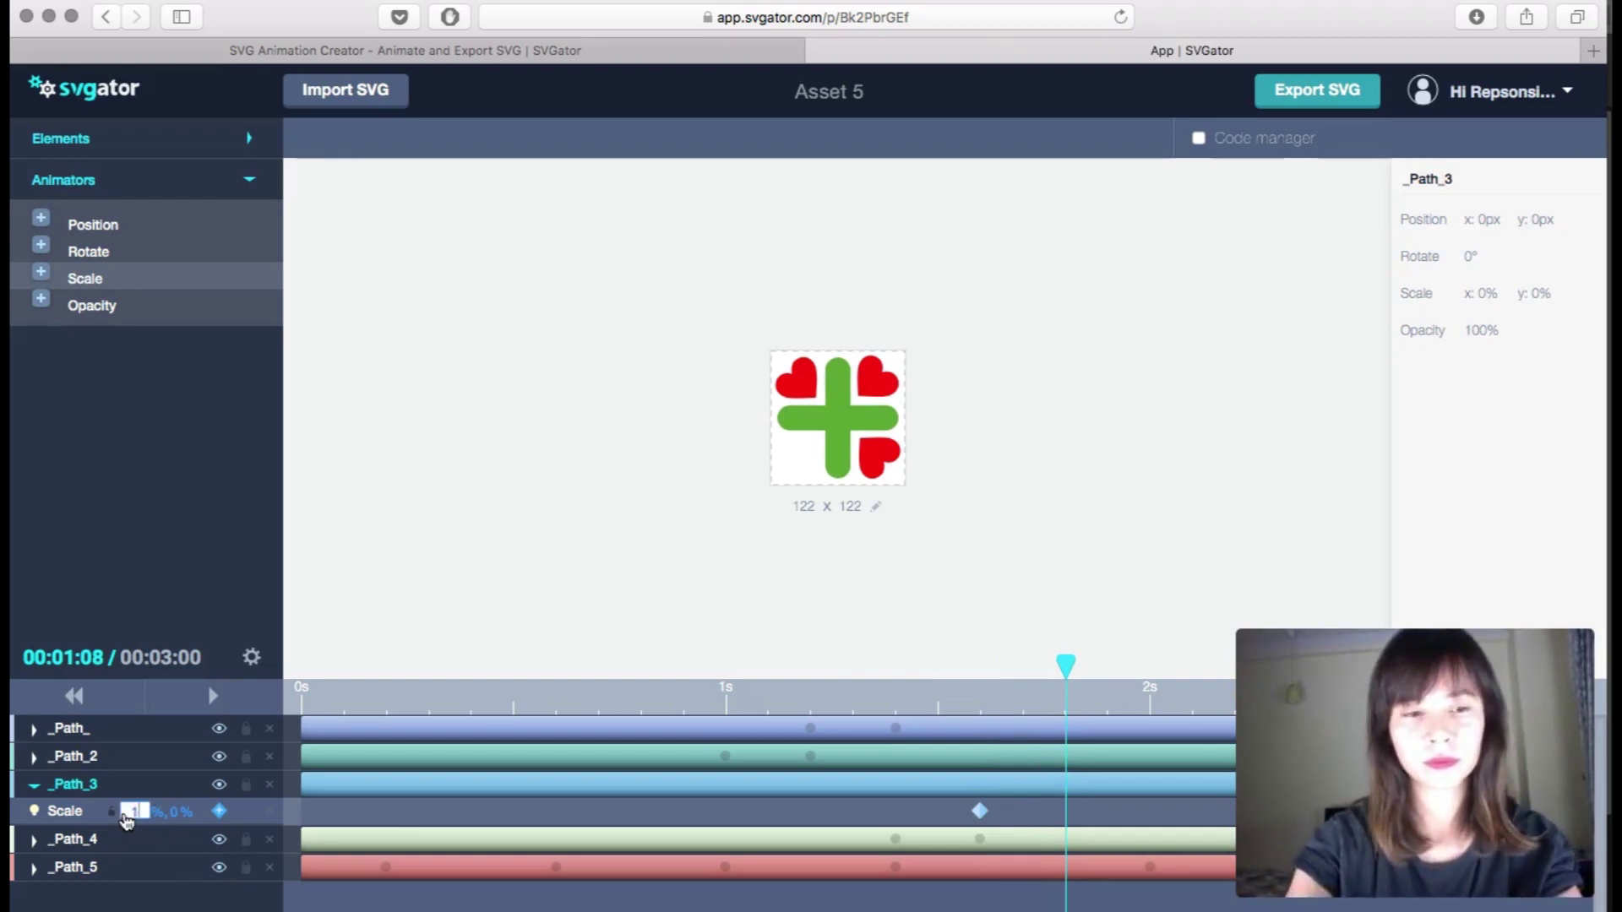
pyautogui.write('100')
pyautogui.press('Return')
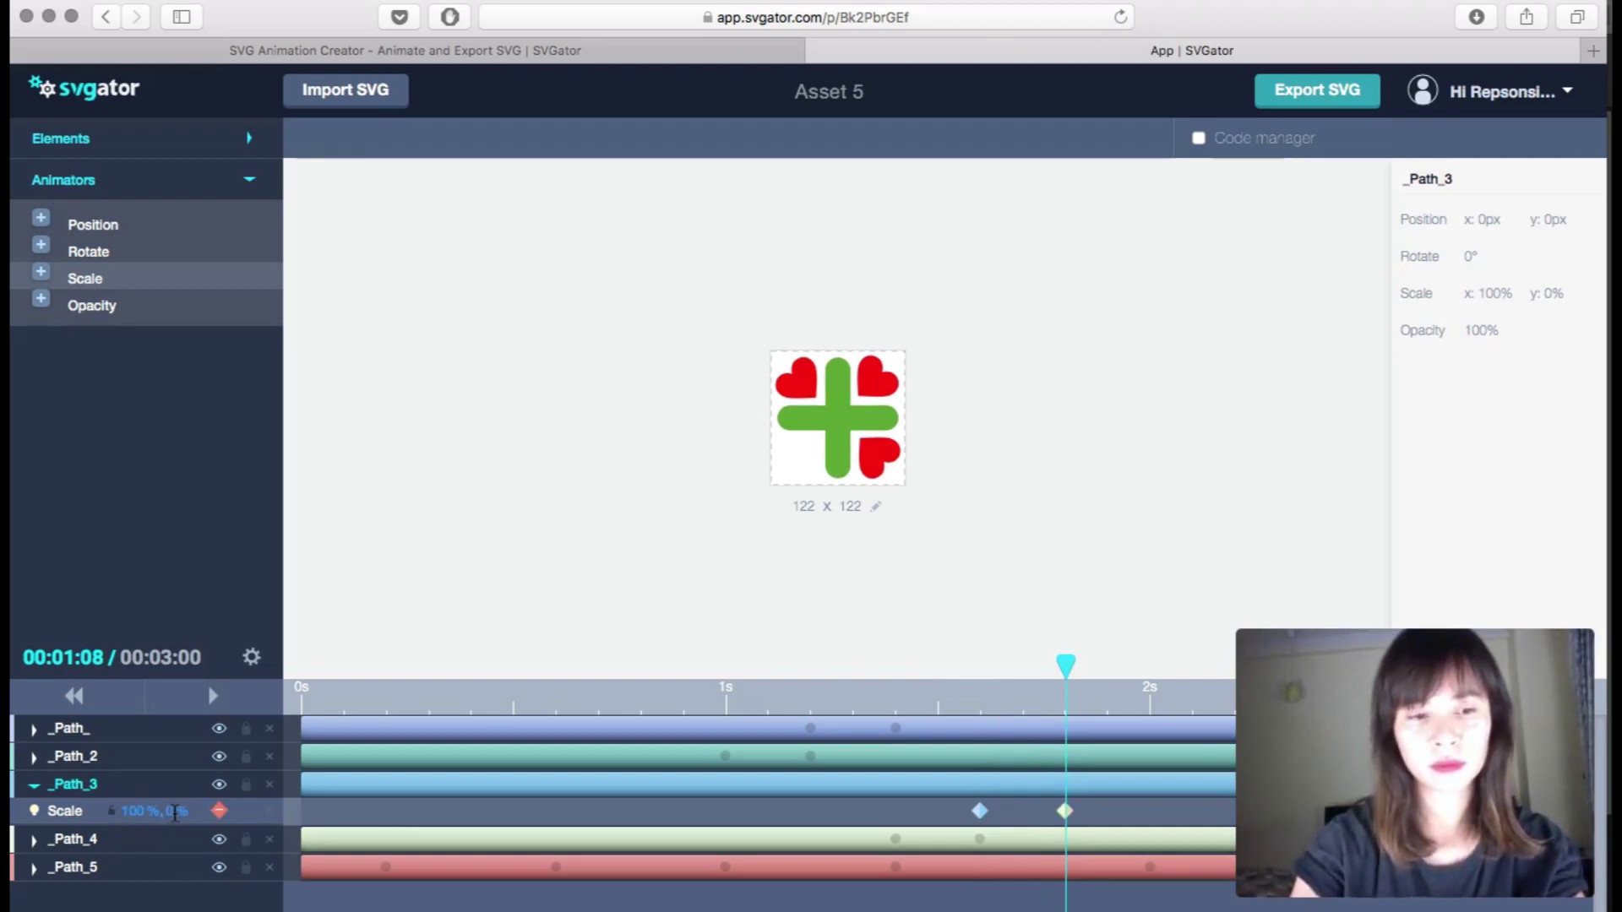
pyautogui.click(178, 816)
pyautogui.write('100')
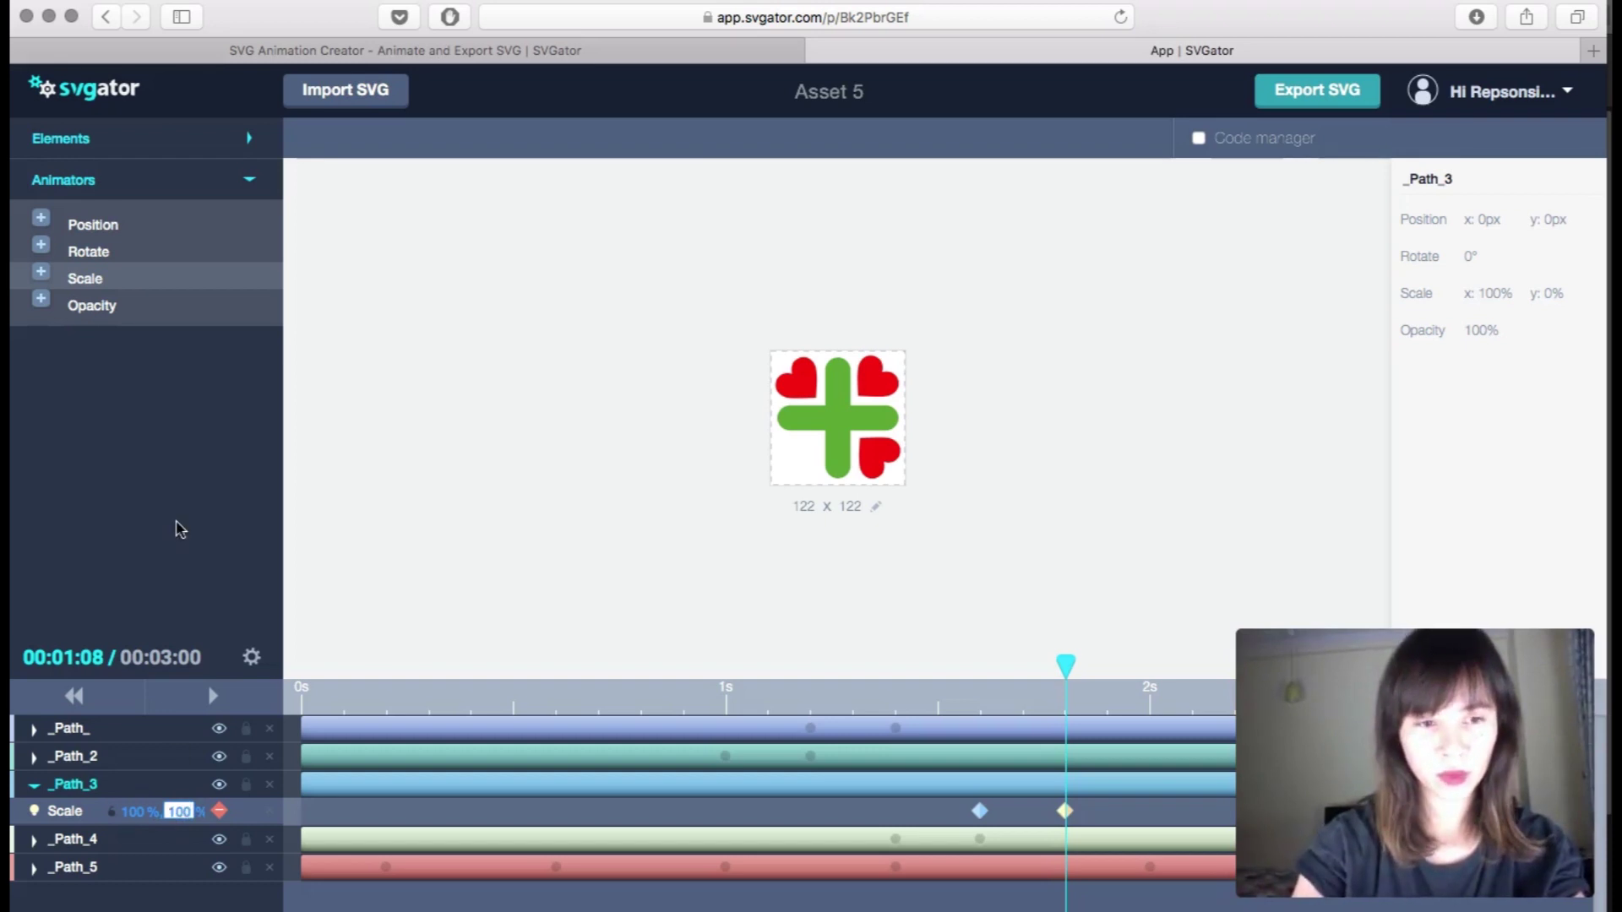
pyautogui.press('Return')
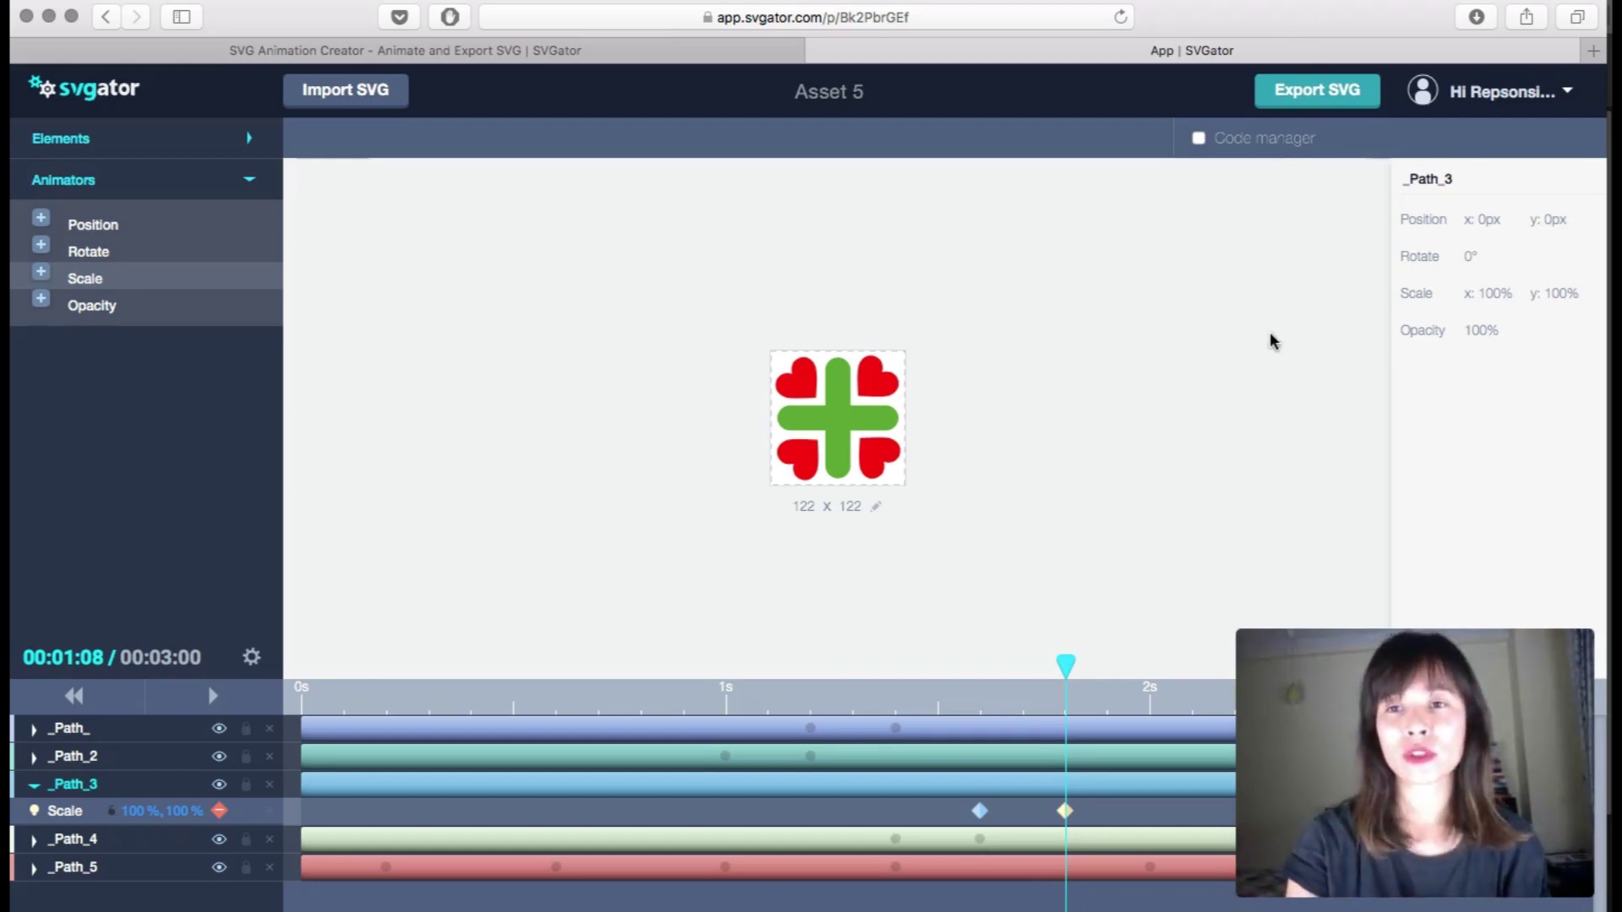
# Step: Export the animated icon from SVGator and download it as cross.svg
pyautogui.click(1307, 95)
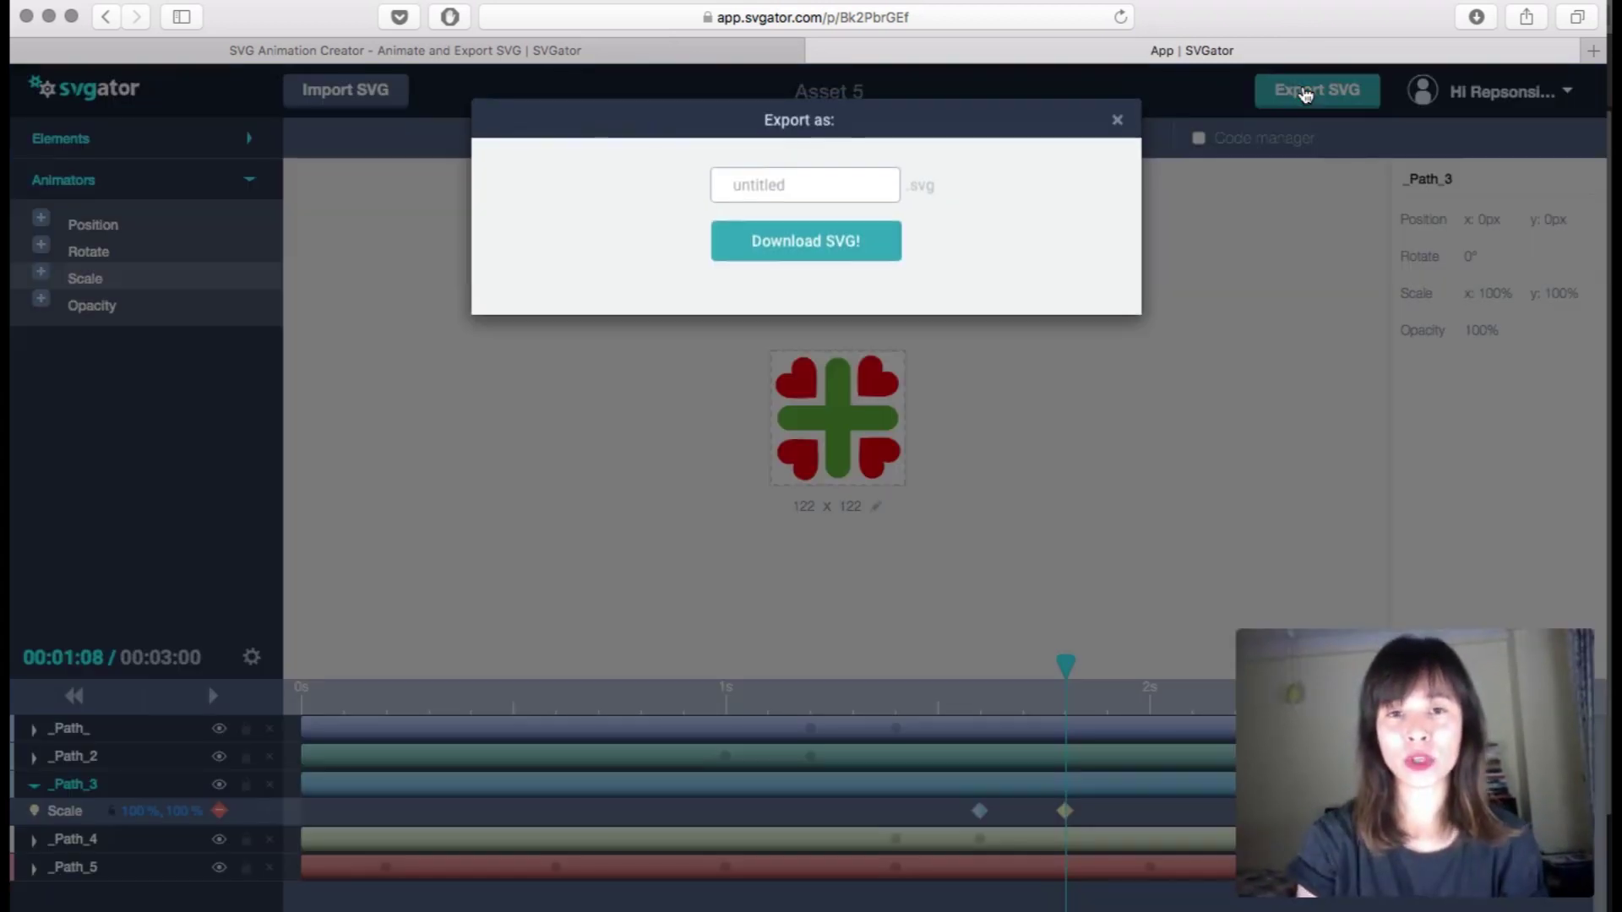
pyautogui.click(776, 185)
pyautogui.write('cross')
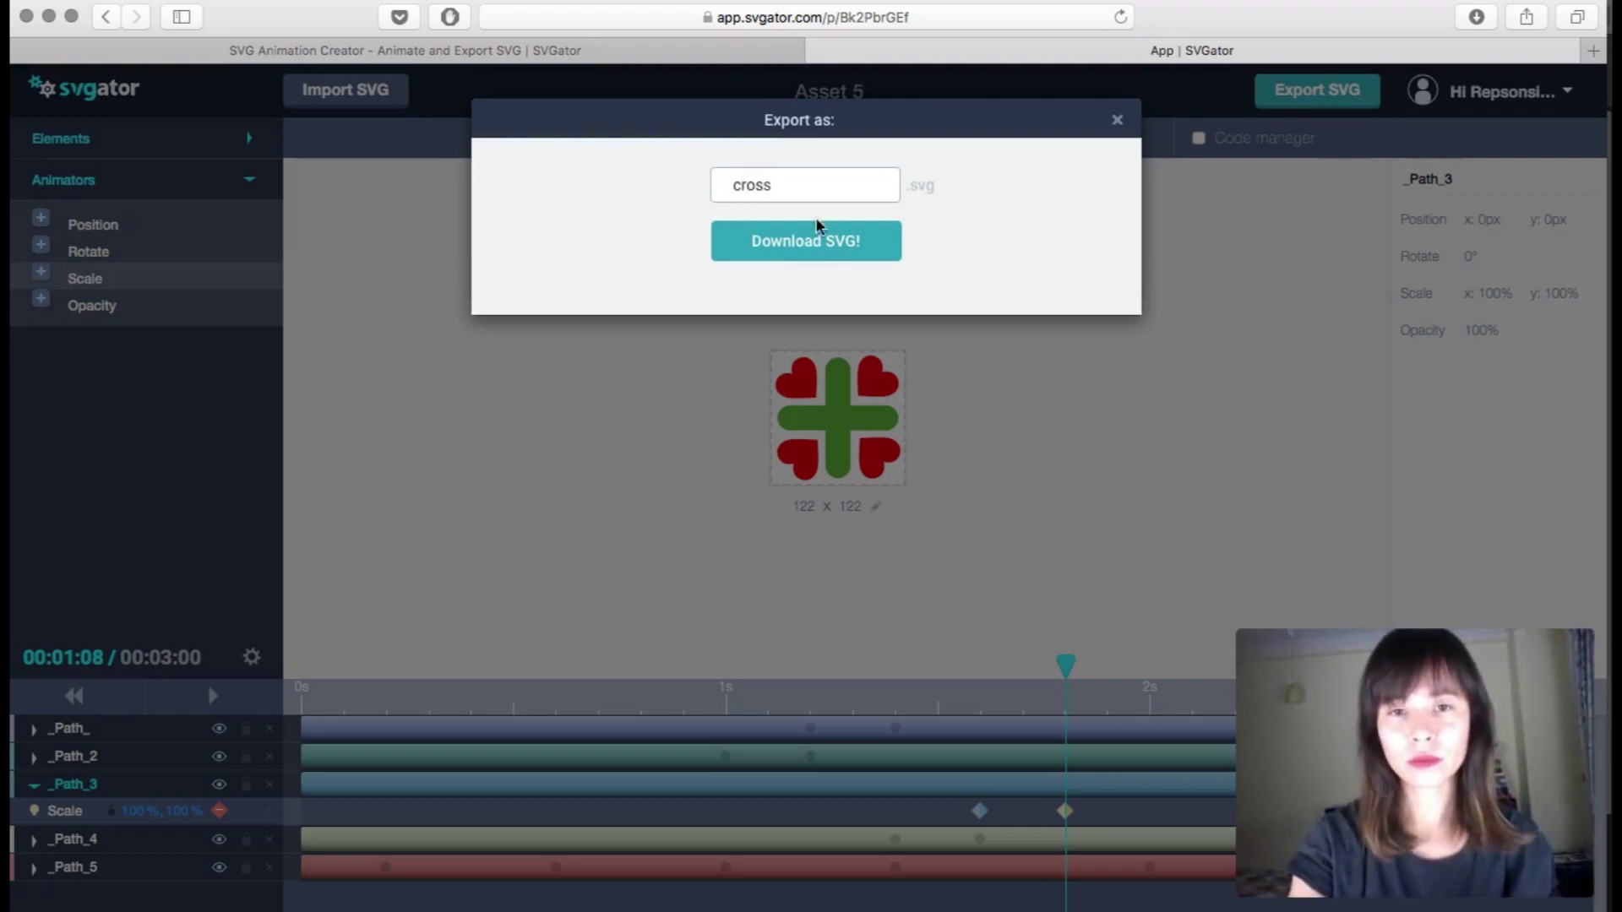
pyautogui.click(831, 239)
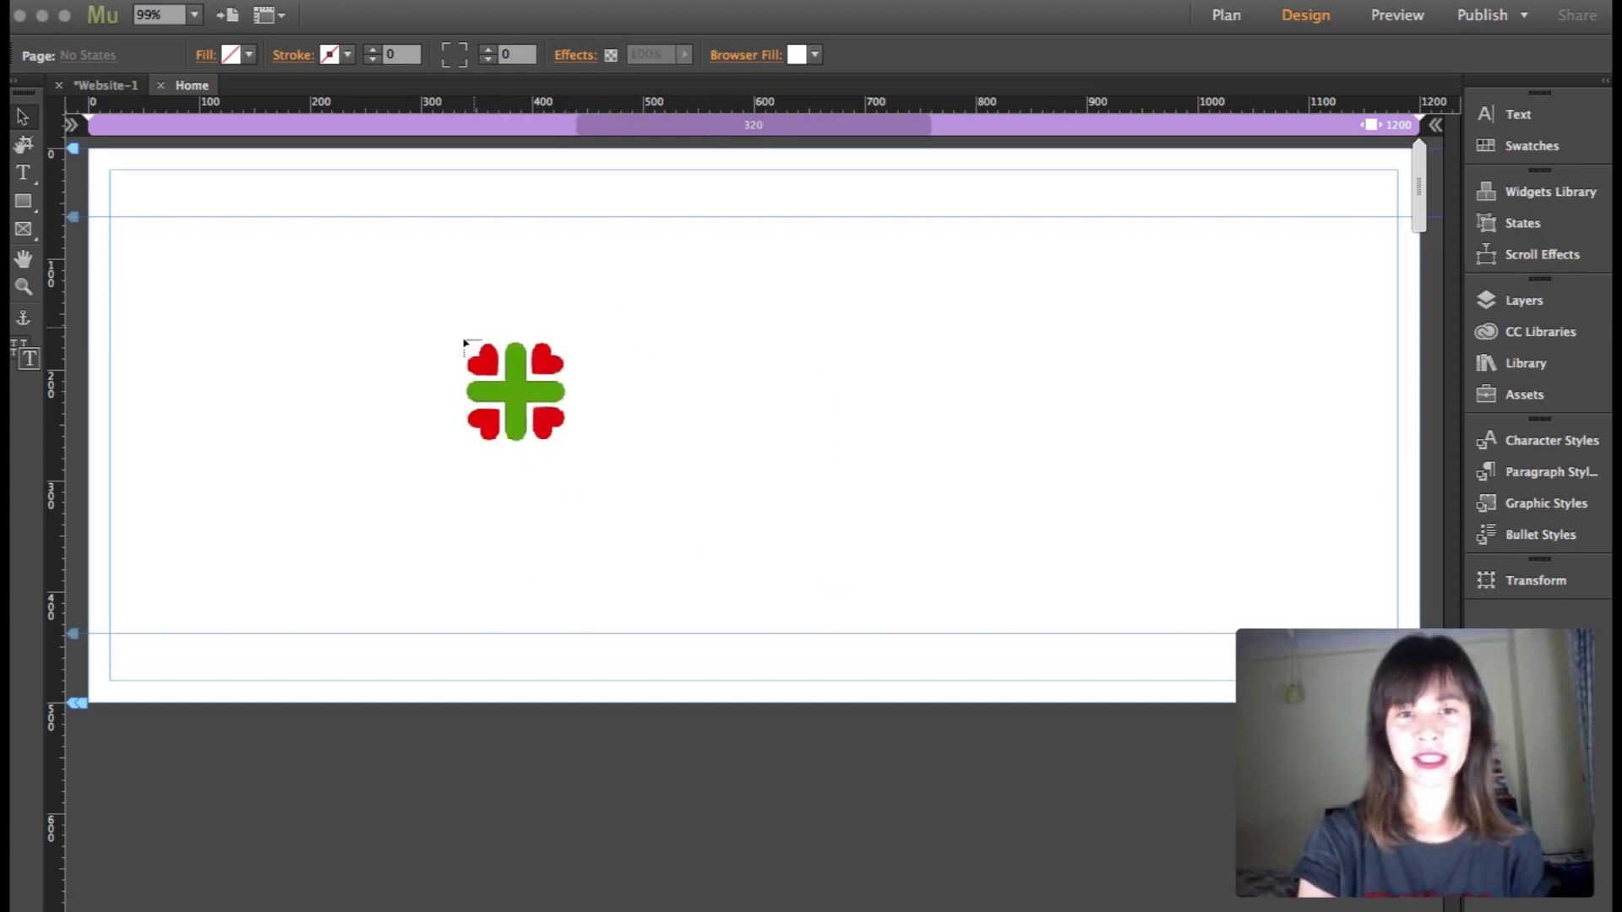
# Step: Place cross.svg near the top centre of the Home page and change its resize behaviour
pyautogui.moveTo(592, 331); pyautogui.dragTo(610, 311)
pyautogui.click(677, 322)
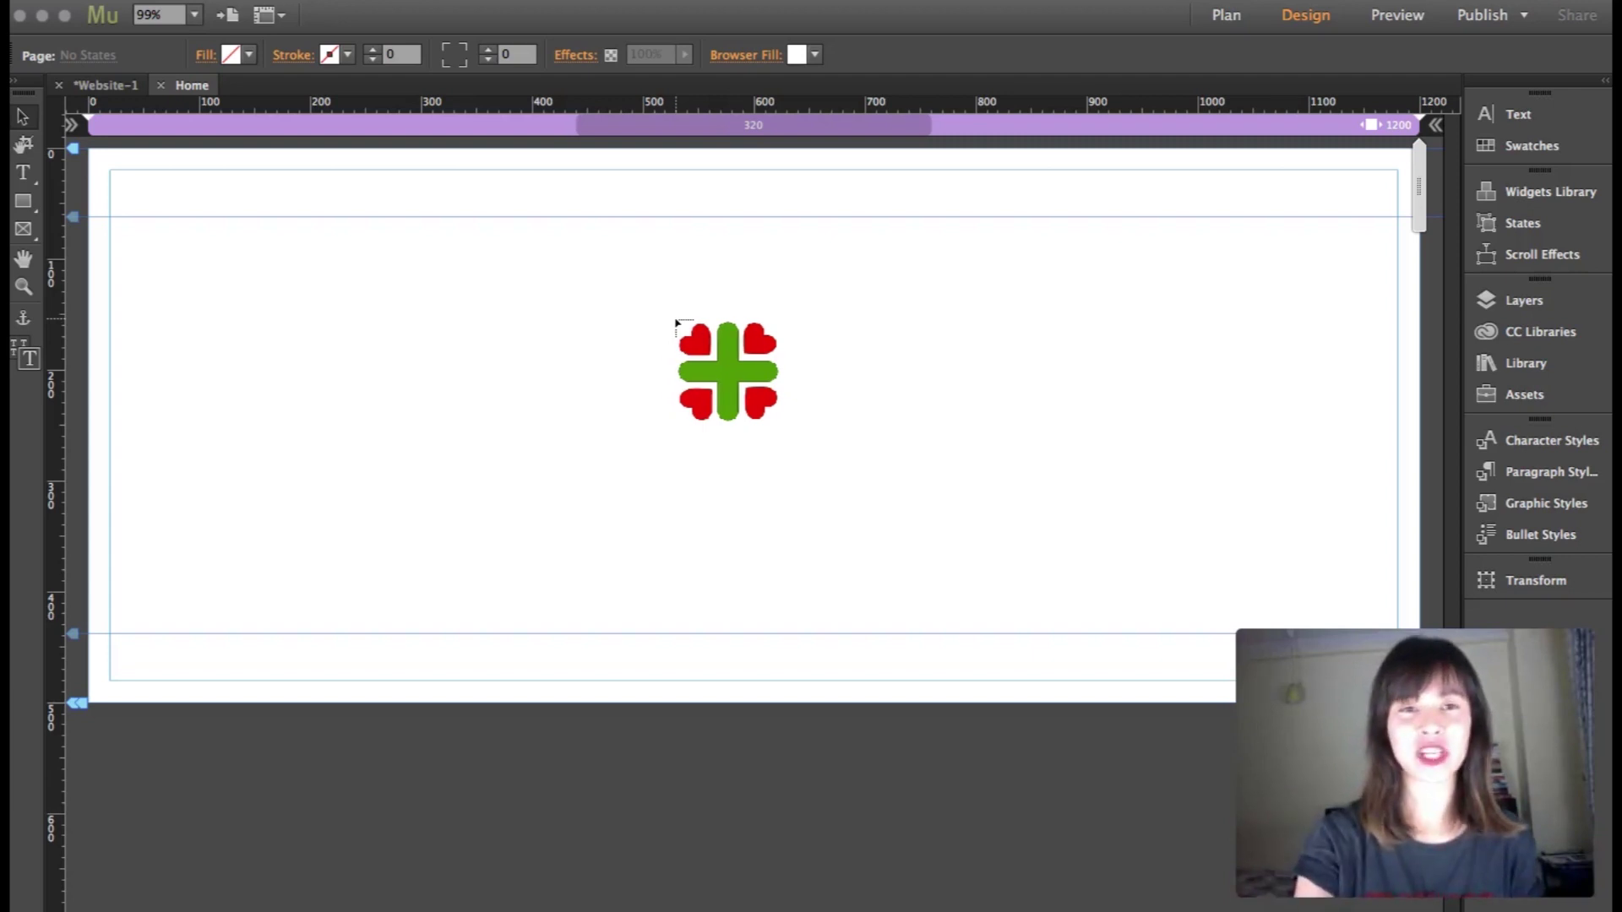
pyautogui.moveTo(676, 322); pyautogui.dragTo(639, 306)
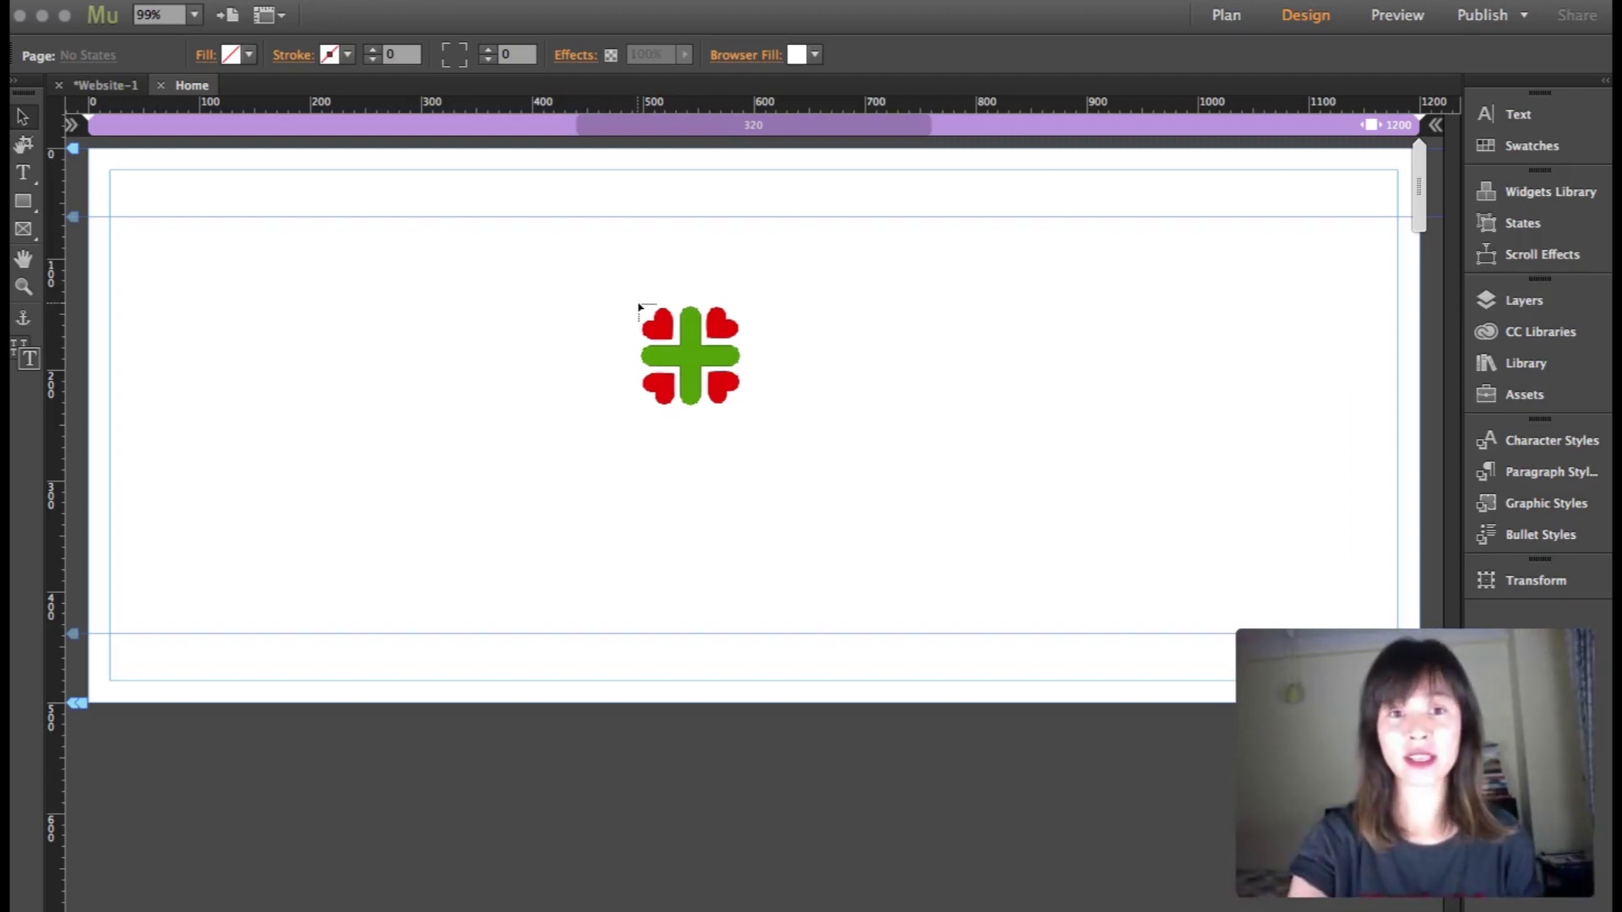
pyautogui.click(638, 302)
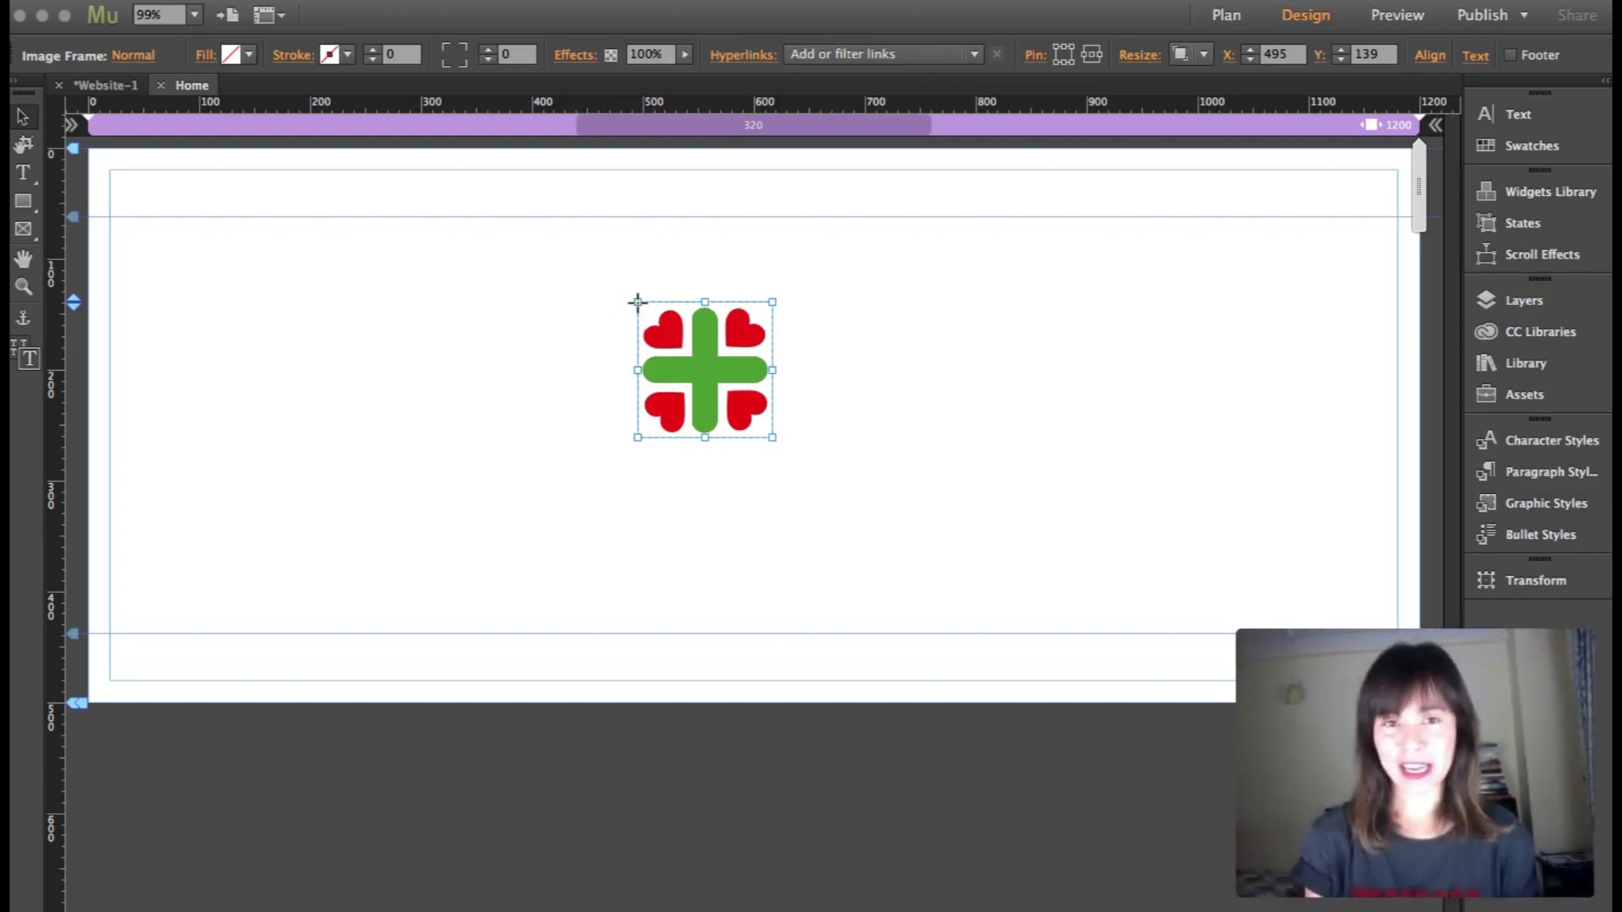
pyautogui.click(1203, 54)
pyautogui.click(1216, 77)
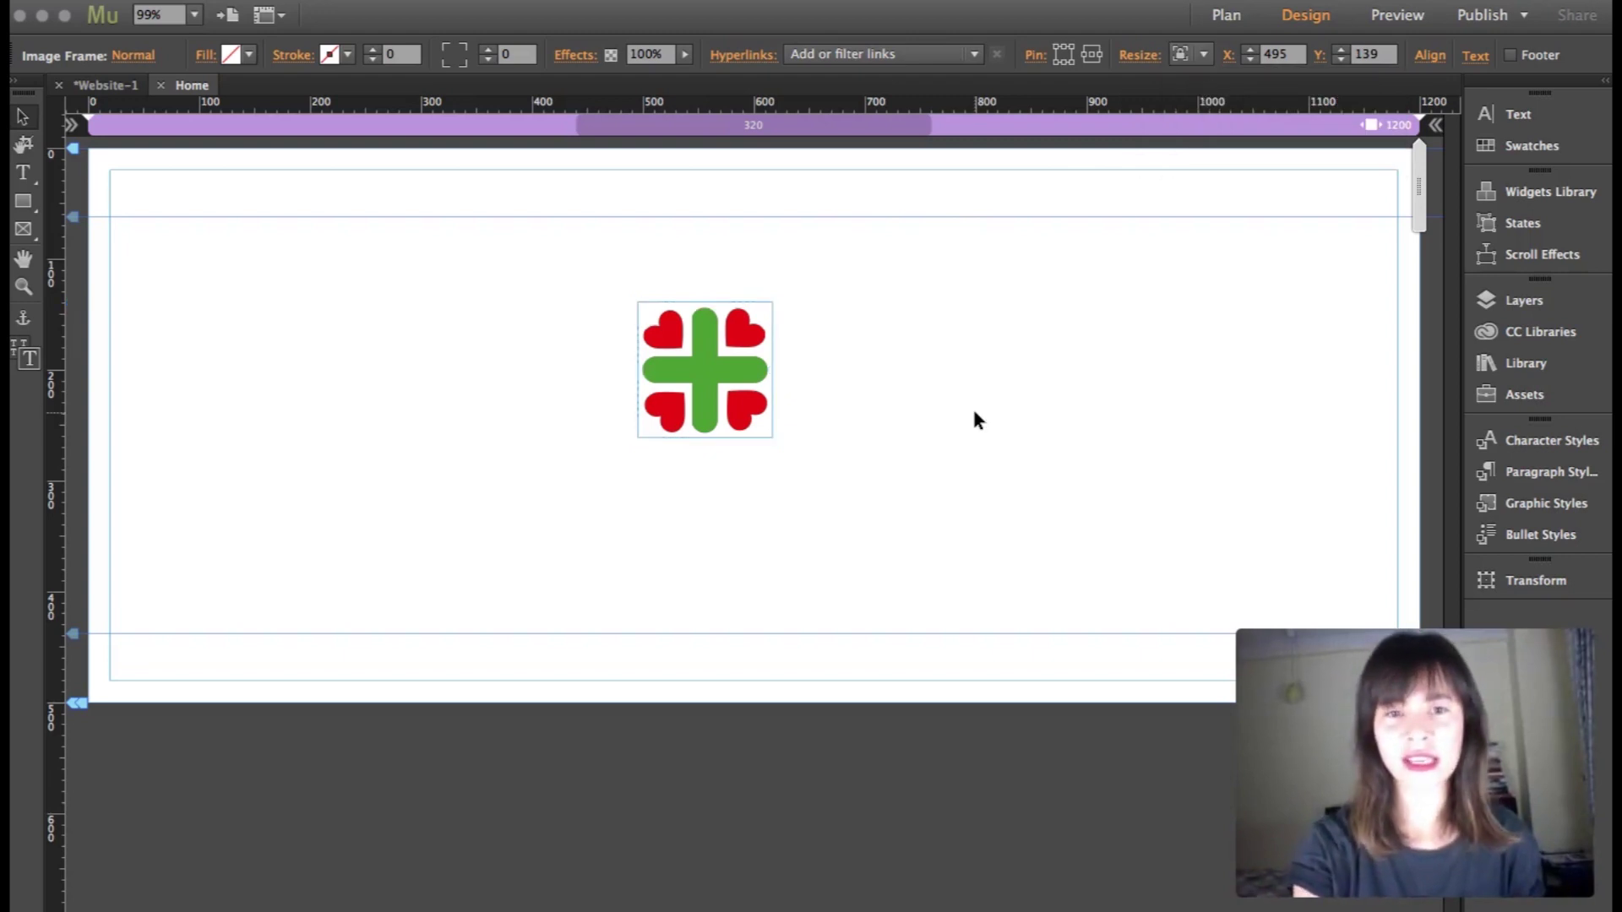
pyautogui.click(974, 412)
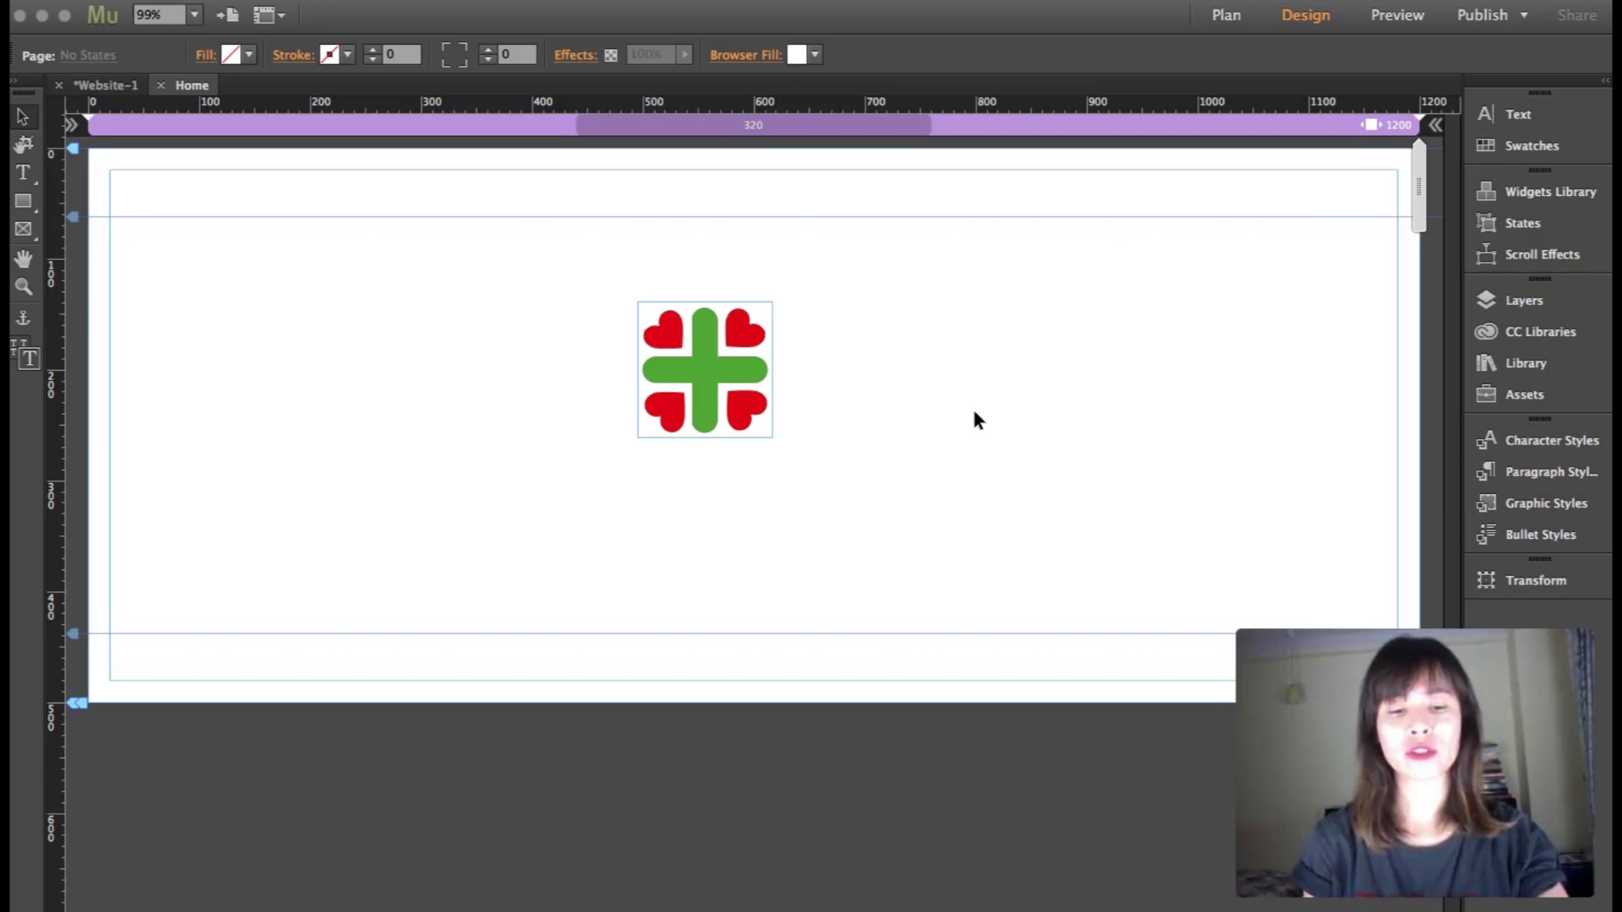
# Step: Preview the Home page in the browser with Cmd+Shift+E
pyautogui.press('super+shift+e')
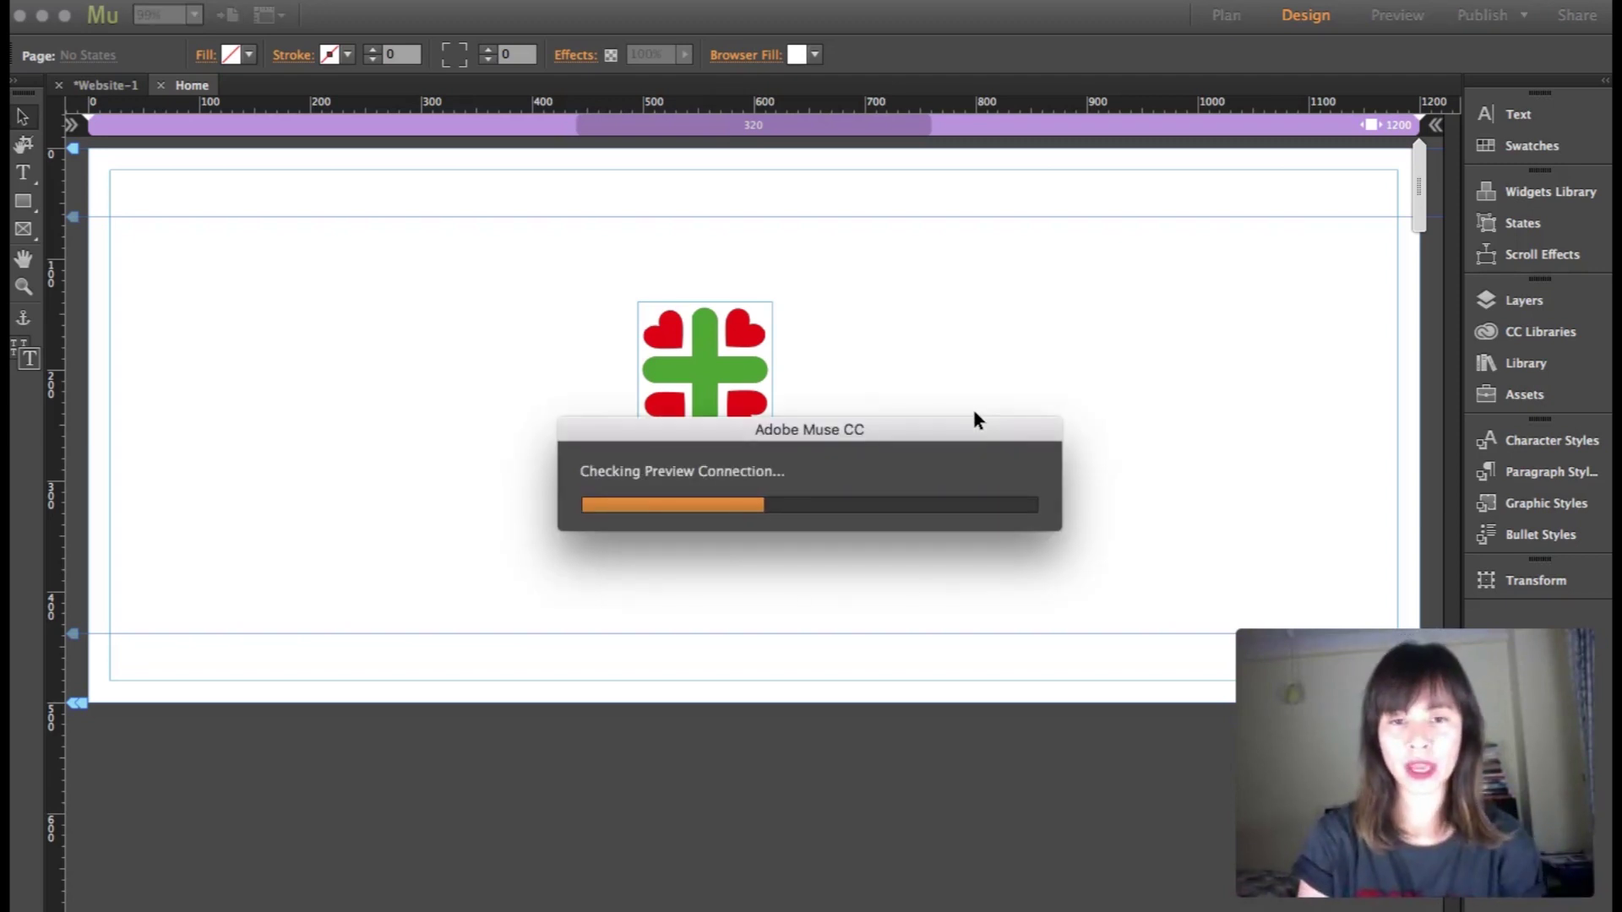